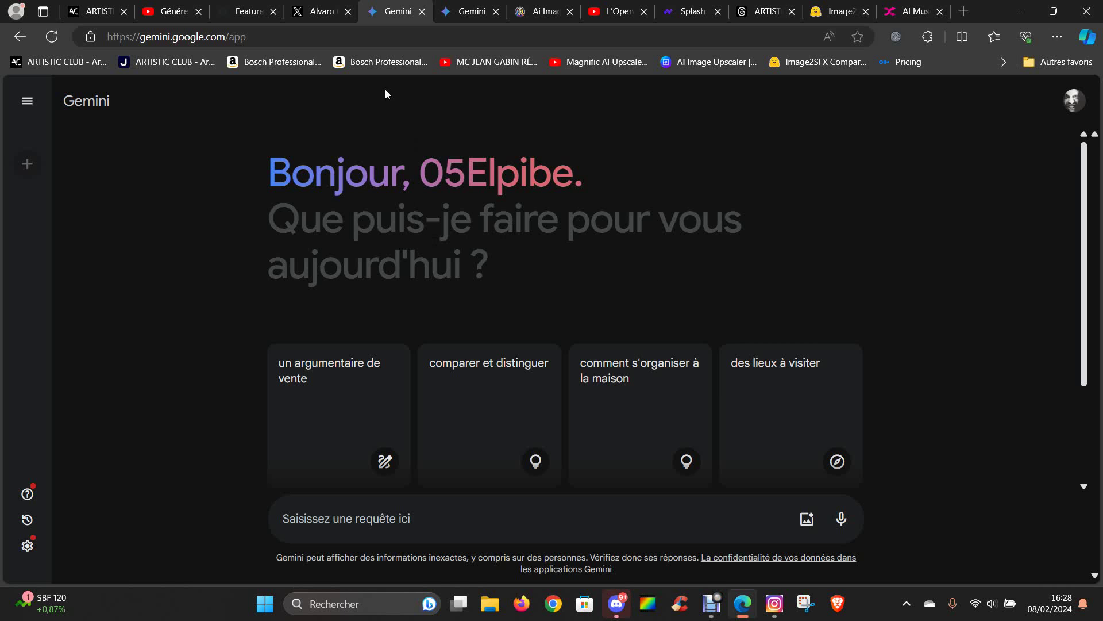
Open the existing Gemini conversation and read its suggested image-generation prompts, from the landscapes section through the tips and resources
click(471, 13)
scroll(509, 283, up, 15)
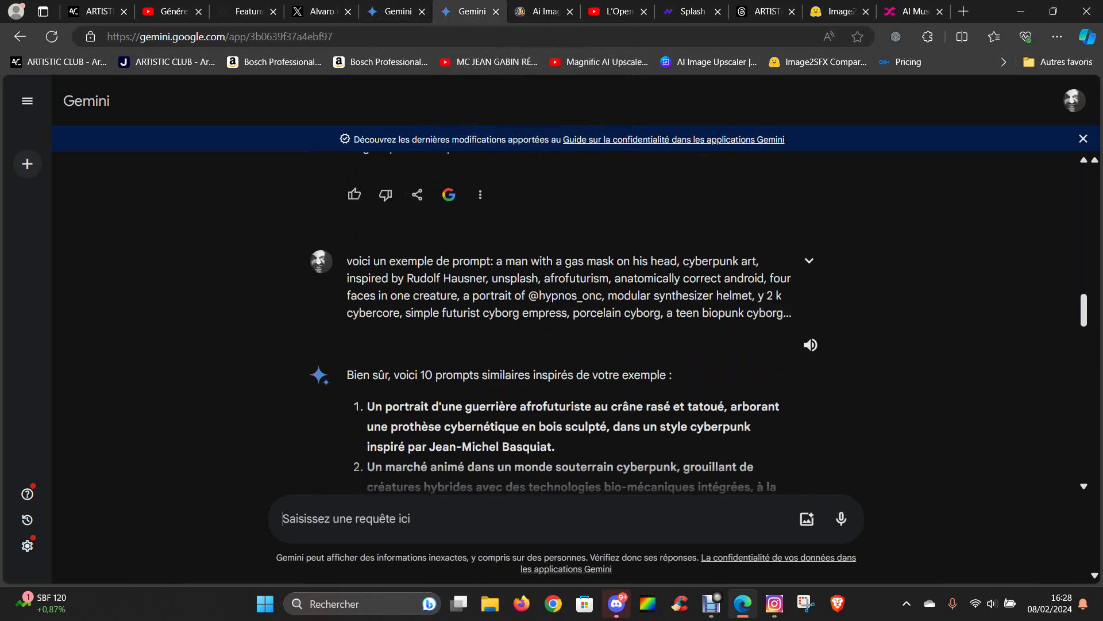
scroll(509, 283, up, 10)
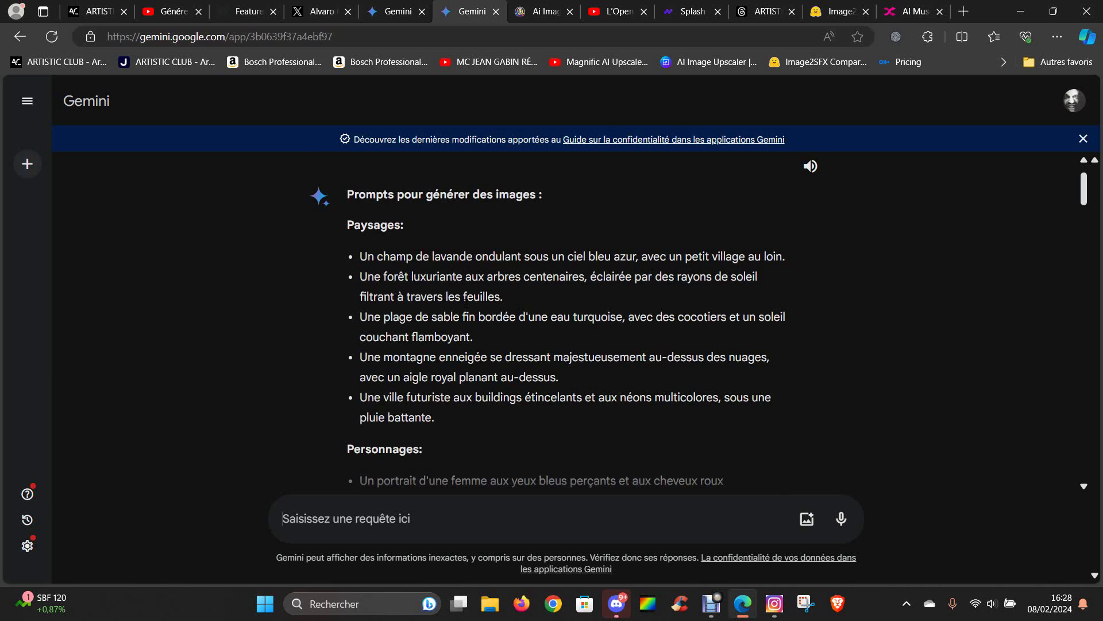
scroll(566, 322, down, 2)
scroll(365, 247, down, 1)
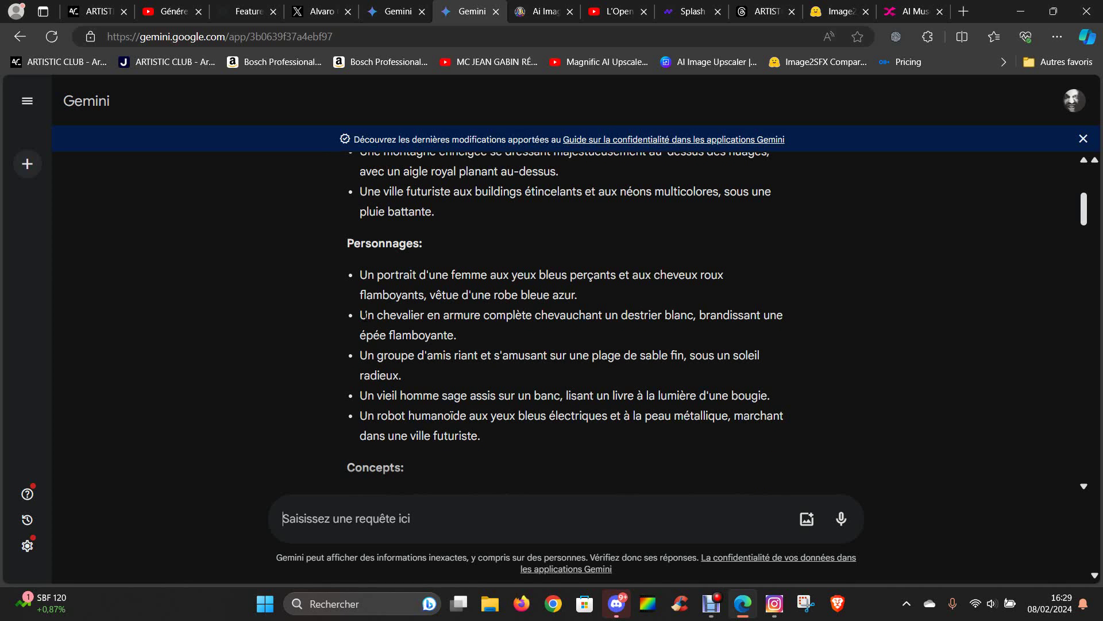
scroll(345, 293, up, 5)
scroll(339, 280, down, 3)
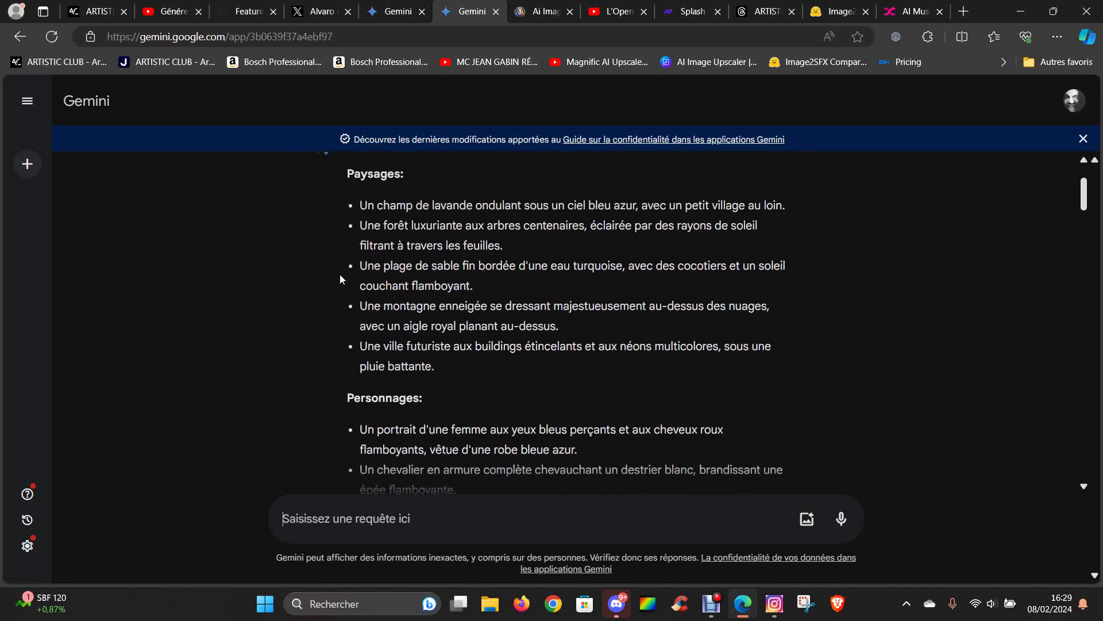
scroll(340, 279, down, 3)
scroll(328, 246, down, 1)
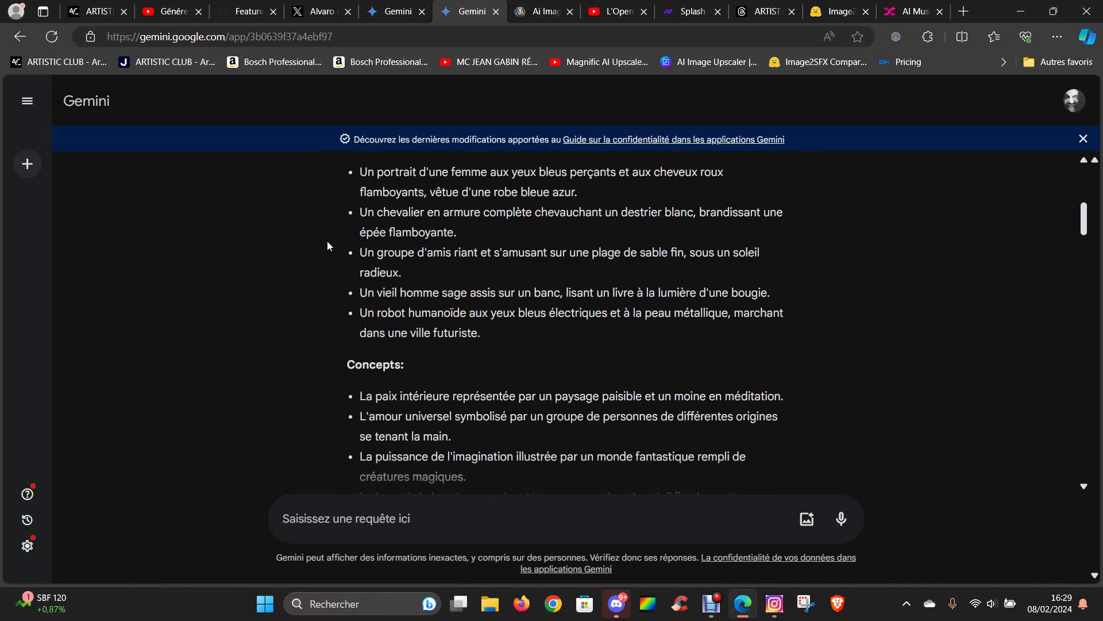
scroll(325, 255, down, 3)
scroll(362, 241, down, 1)
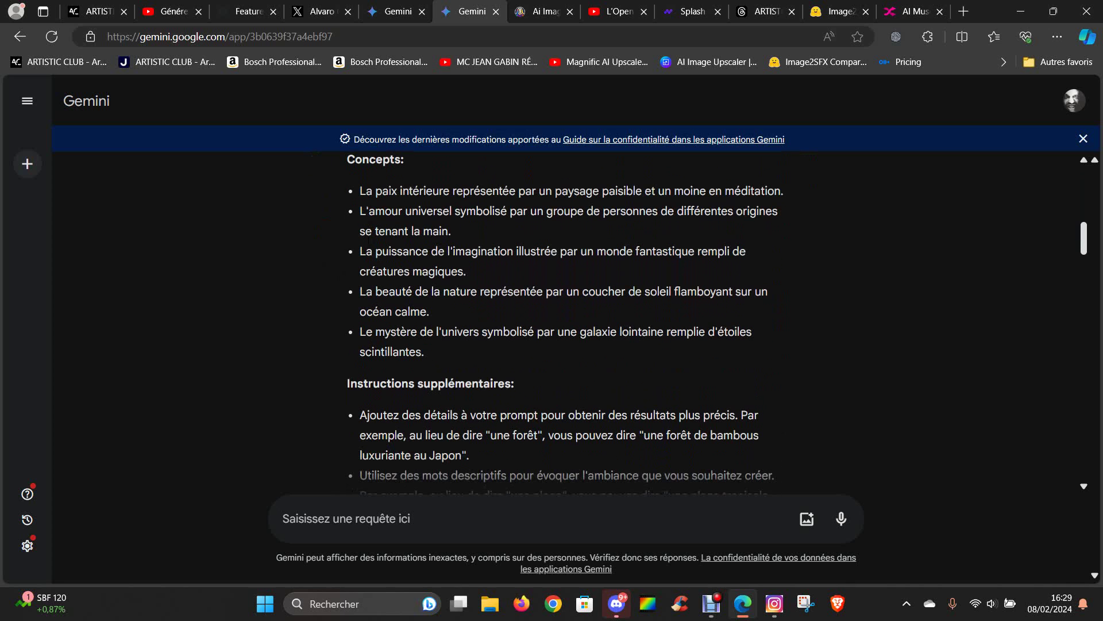
scroll(304, 254, down, 3)
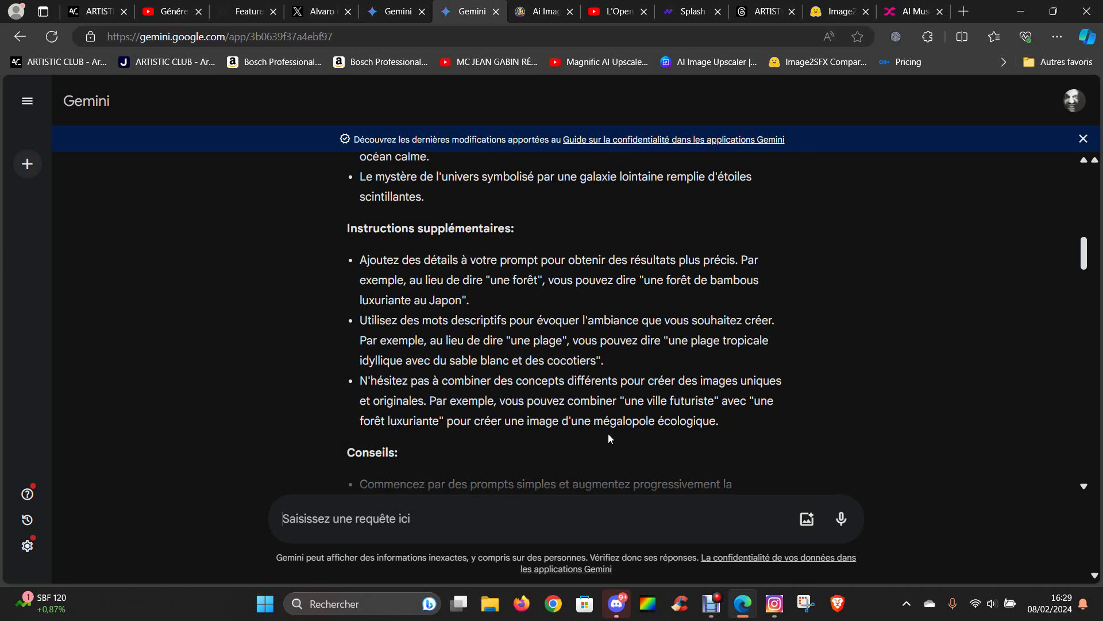
scroll(411, 346, down, 3)
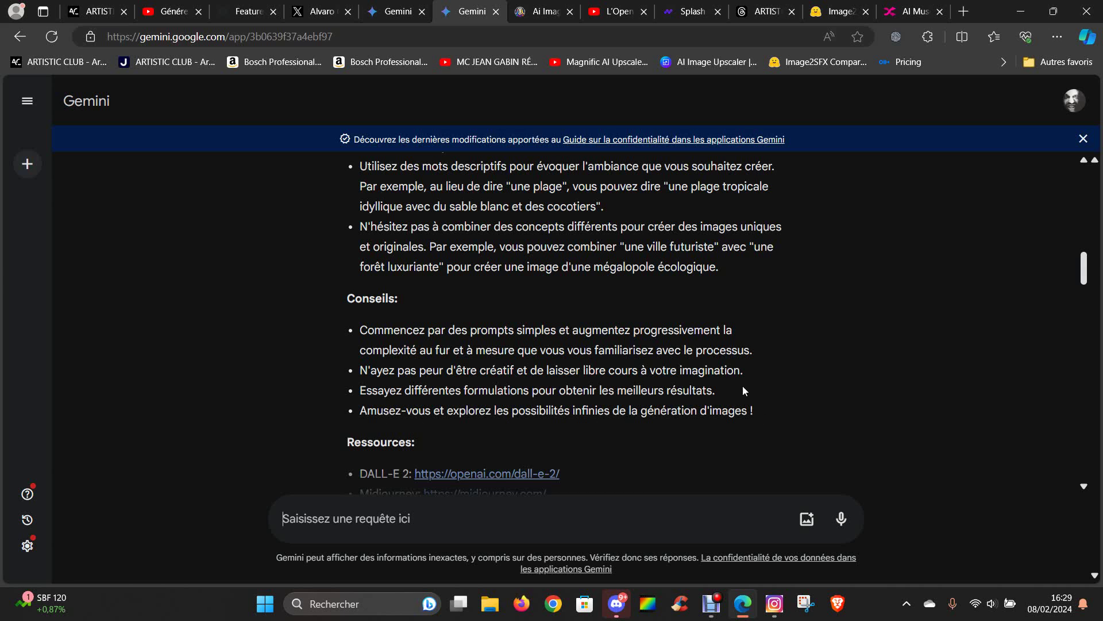
scroll(743, 391, down, 3)
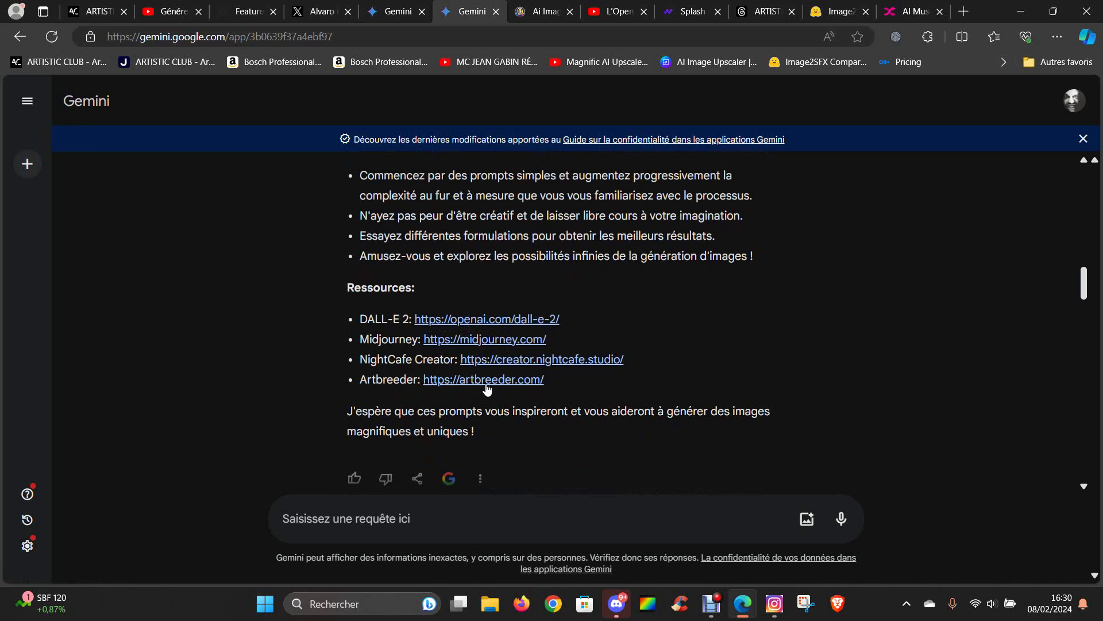
scroll(509, 360, down, 1)
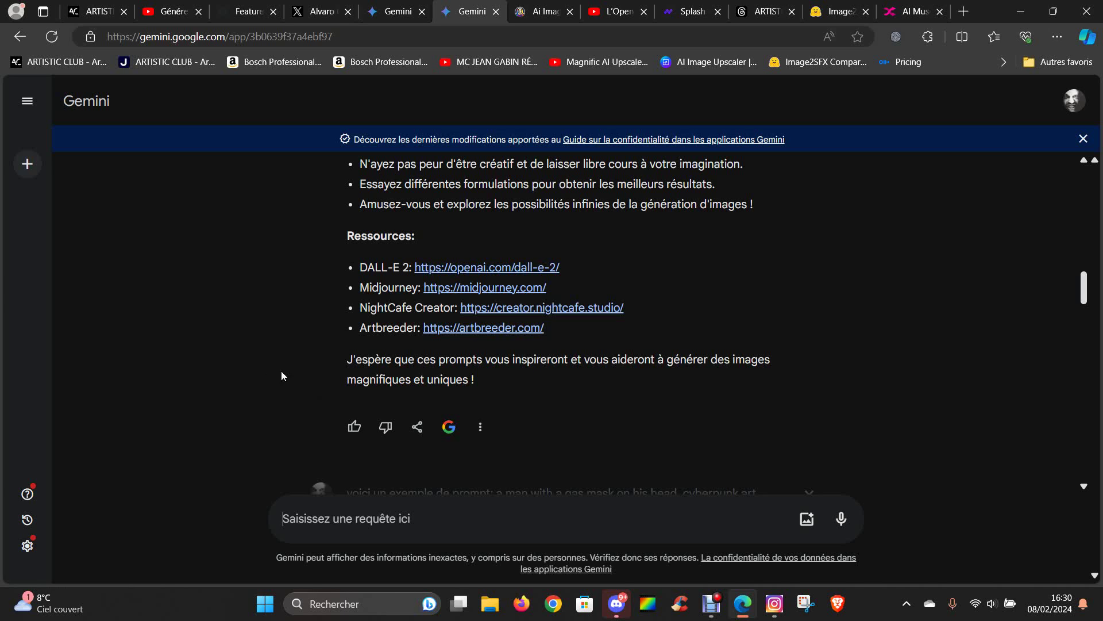
Review the first Gemini answer again, from the characters section down to the gas-mask example prompt
scroll(284, 368, up, 12)
scroll(301, 269, up, 7)
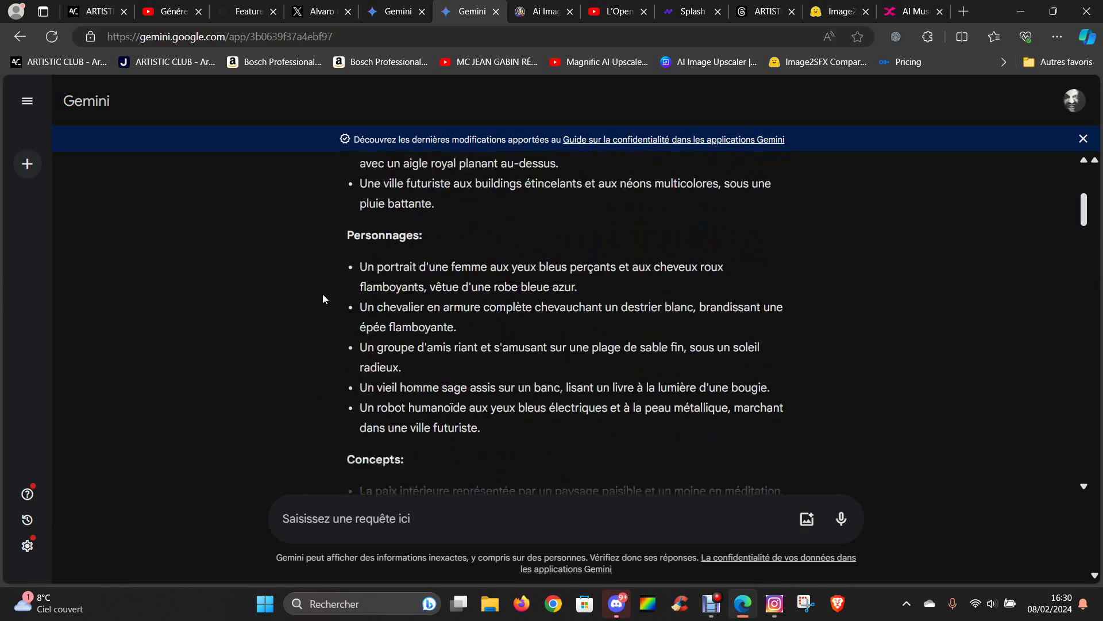
scroll(334, 326, down, 12)
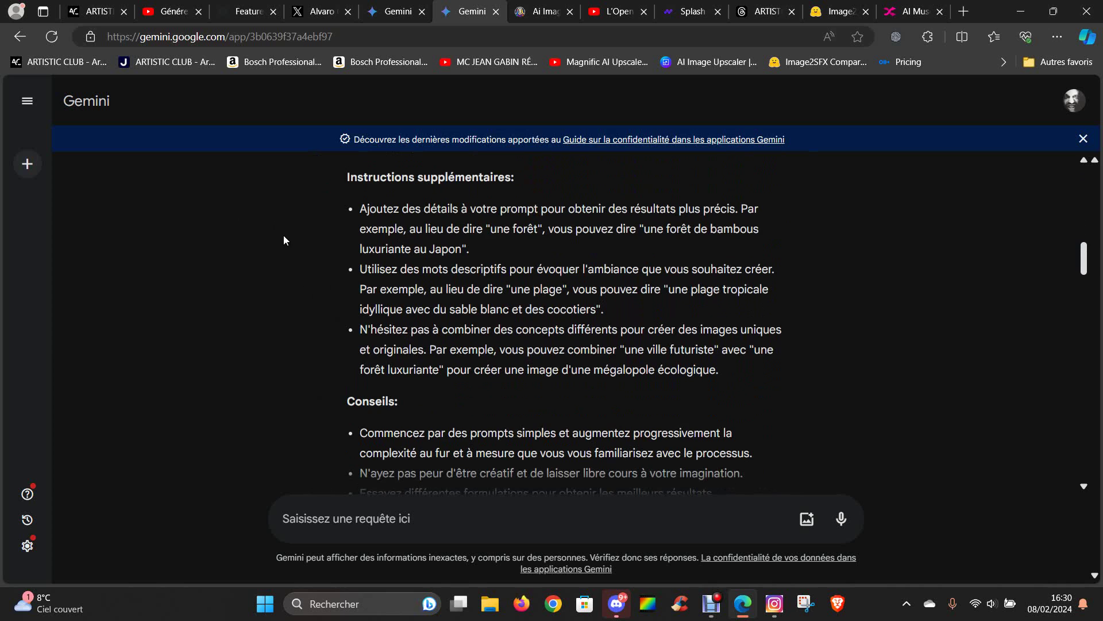
scroll(284, 235, down, 3)
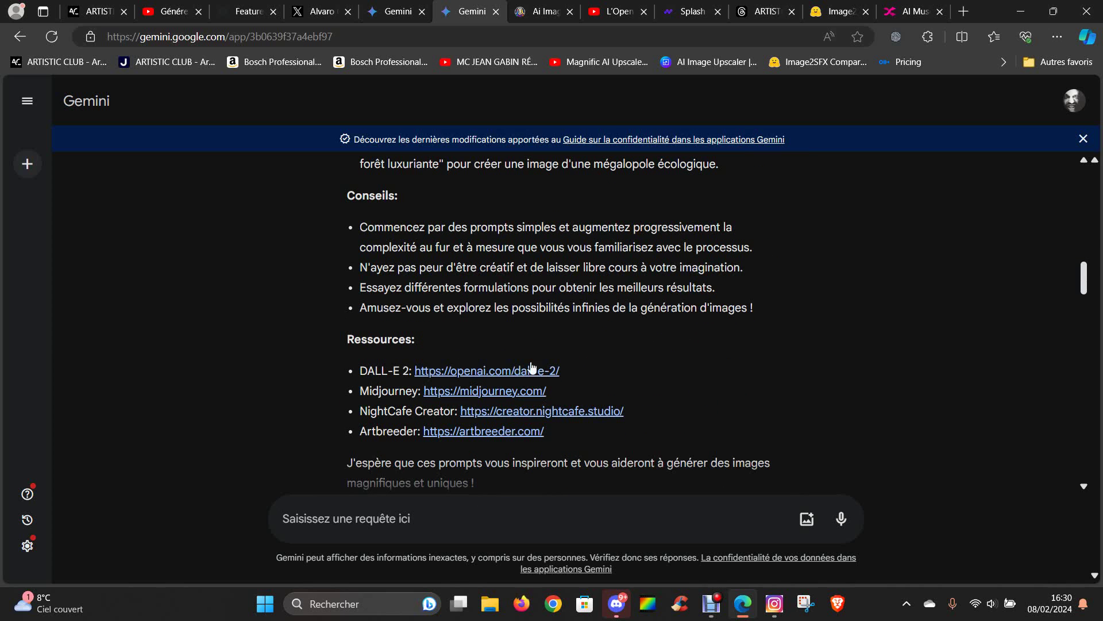
scroll(300, 275, down, 2)
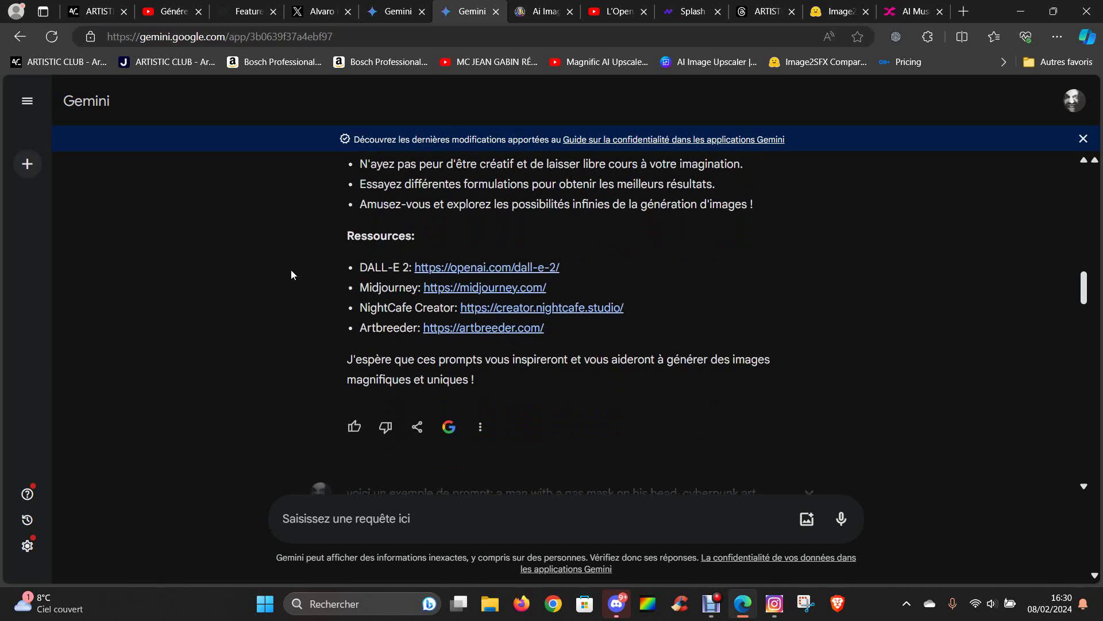
scroll(291, 270, down, 2)
scroll(288, 204, down, 2)
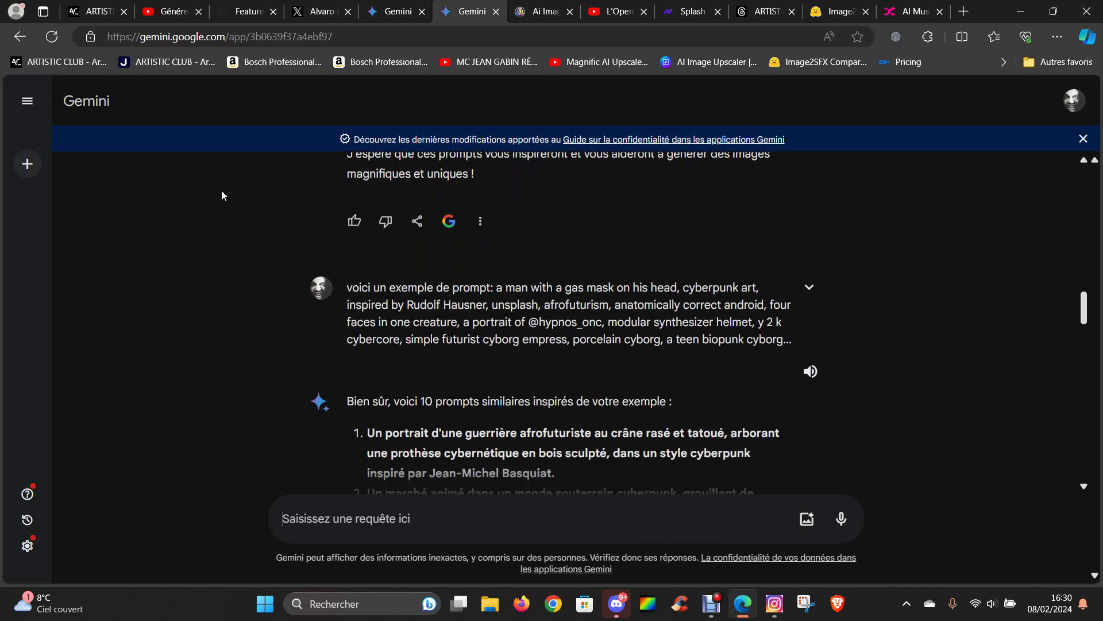
scroll(245, 237, up, 1)
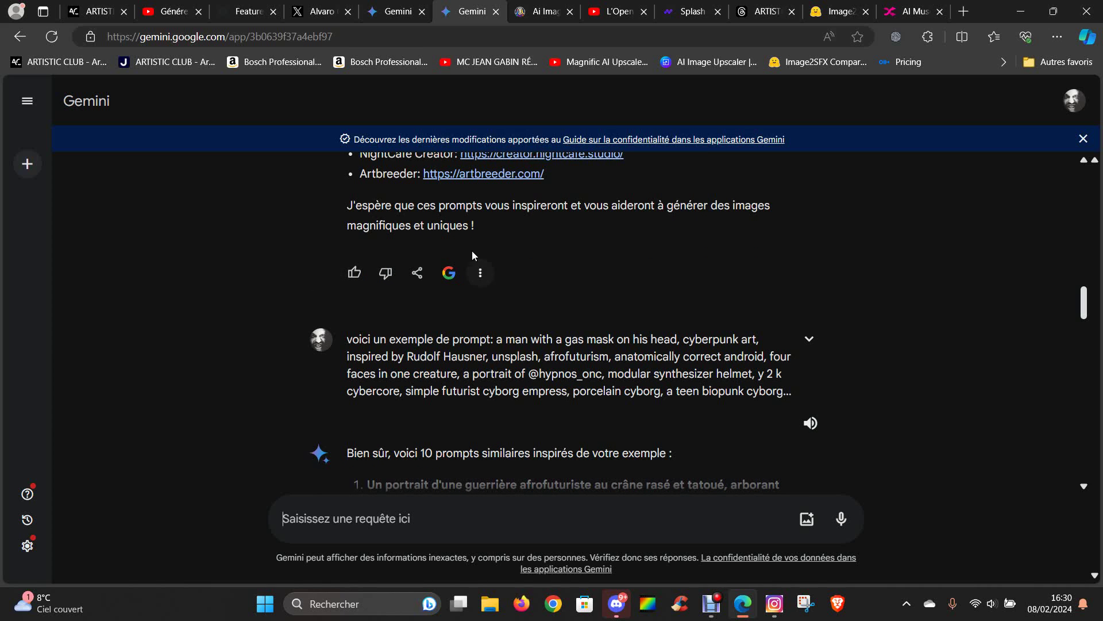
Check the gas-mask prompt in Leonardo.Ai, return to the Gemini conversation and read the ten similar French prompts
click(542, 18)
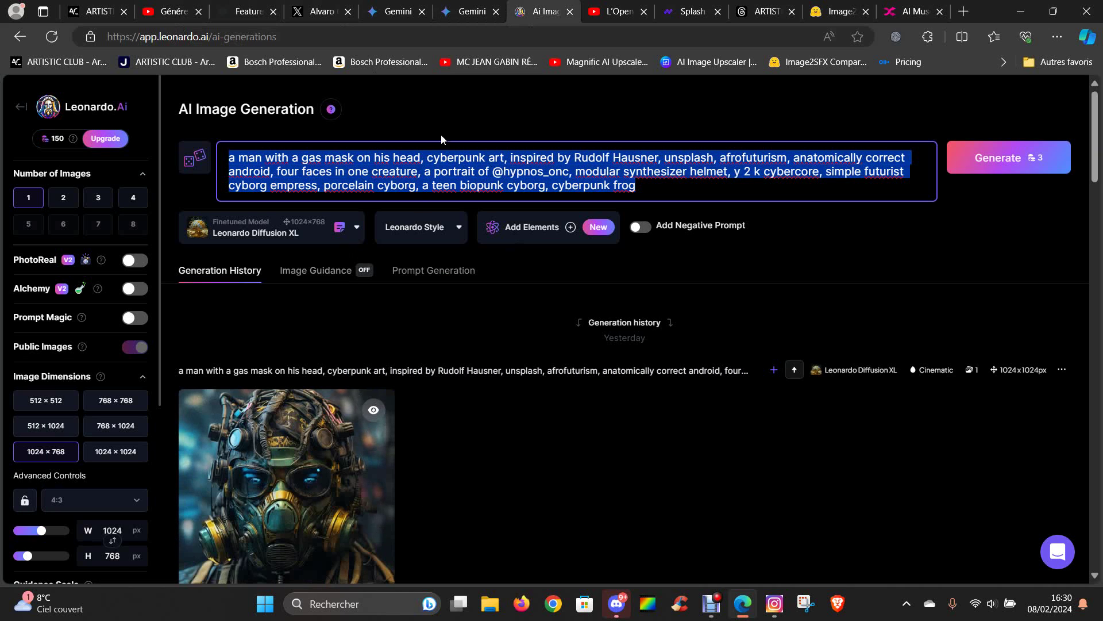
click(471, 15)
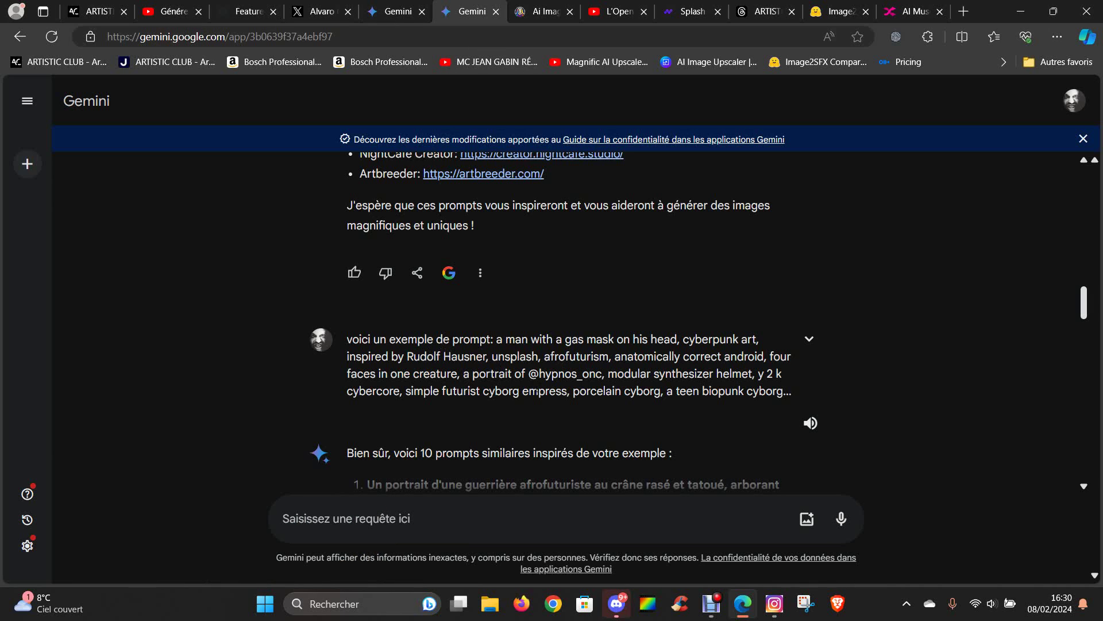
scroll(664, 373, down, 1)
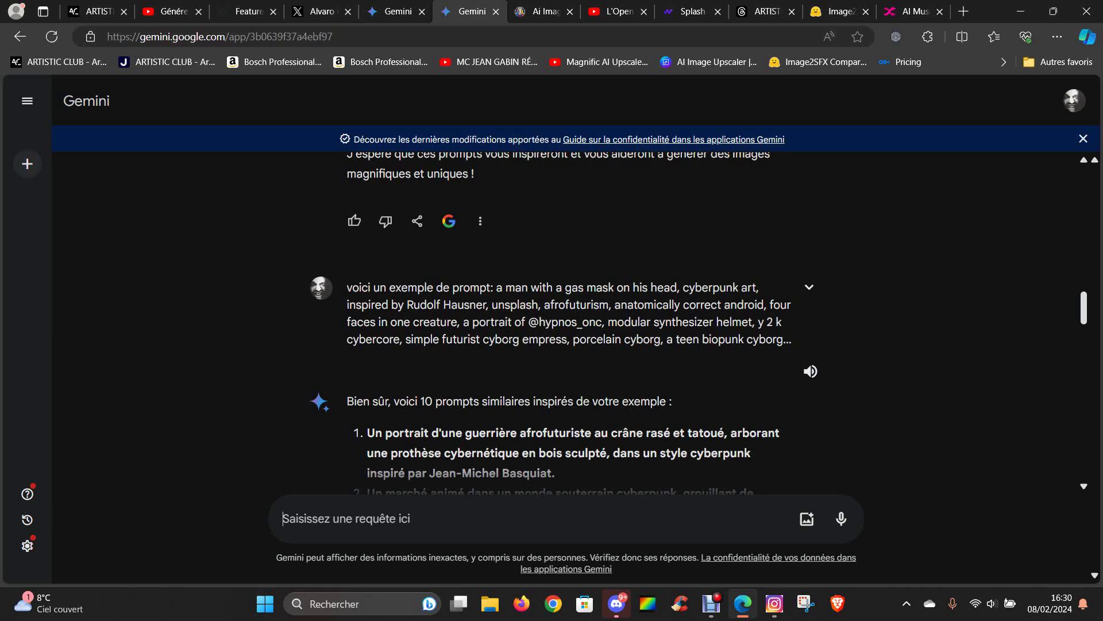
scroll(372, 317, down, 2)
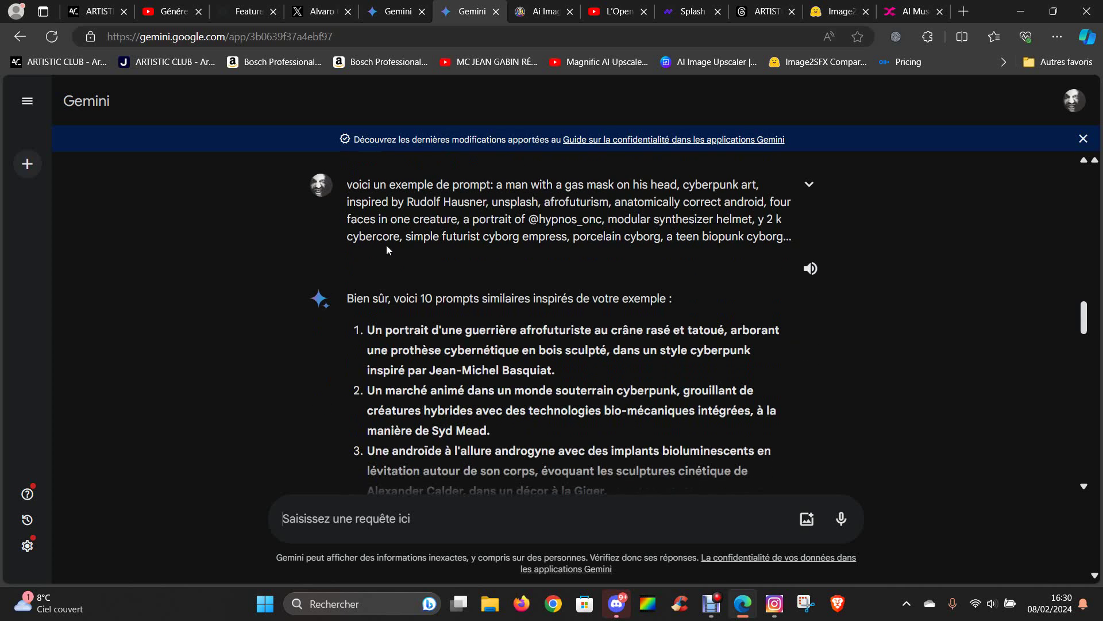
scroll(354, 305, down, 1)
scroll(431, 289, down, 4)
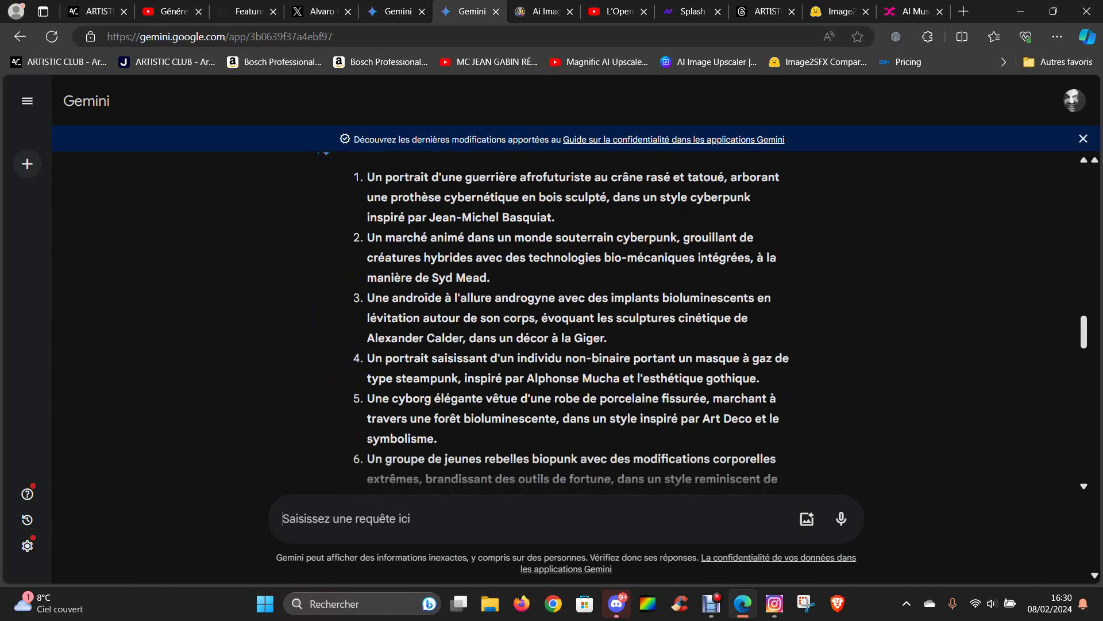
scroll(431, 289, down, 4)
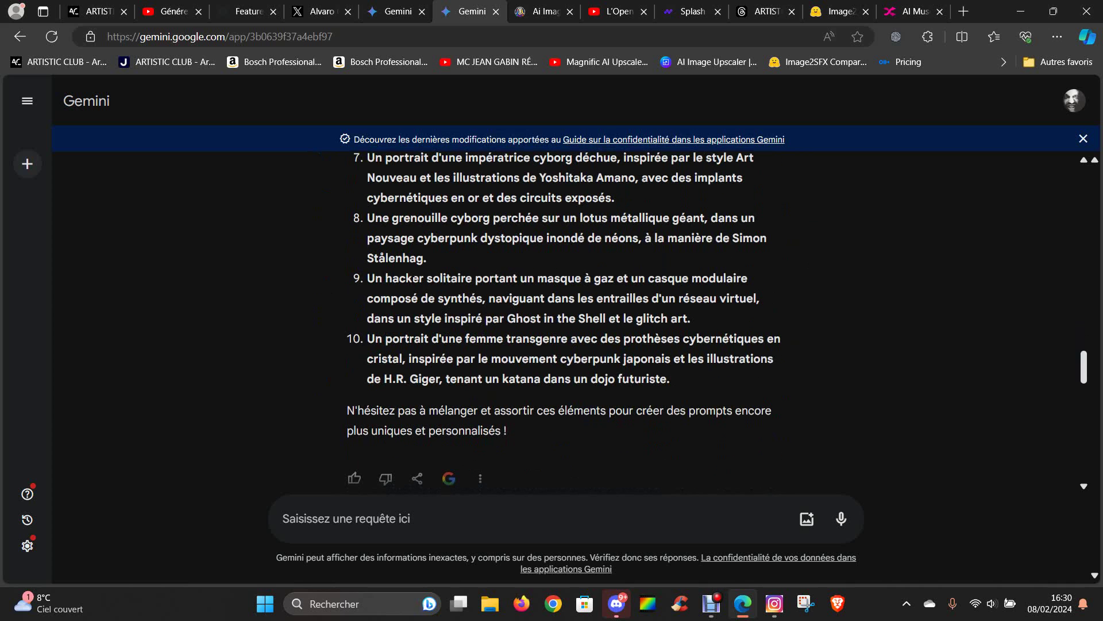
scroll(331, 287, down, 3)
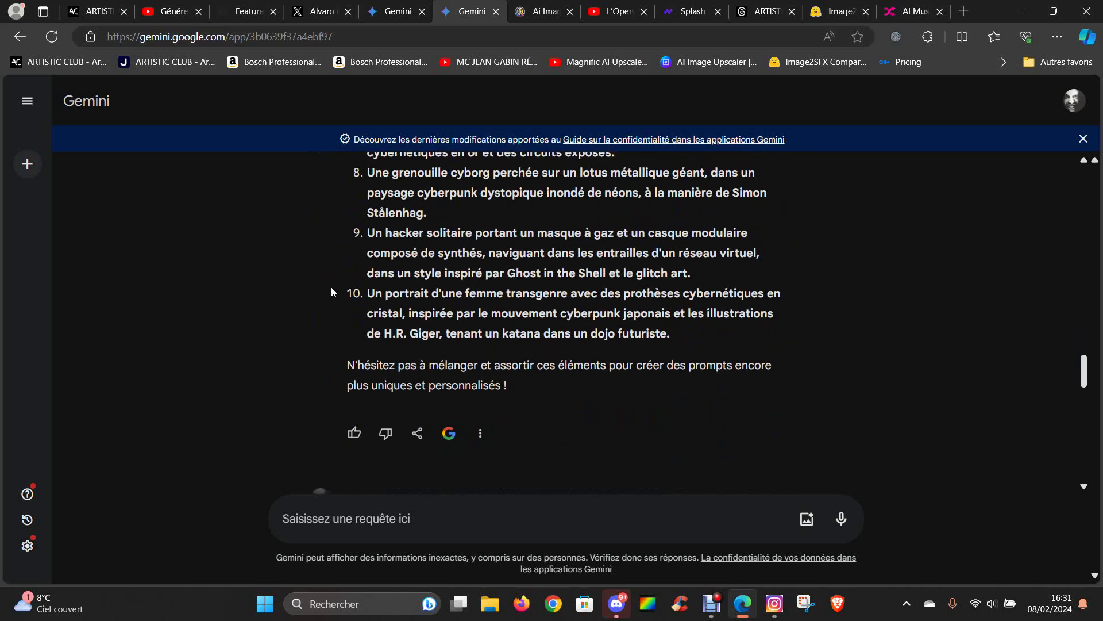
scroll(399, 256, down, 2)
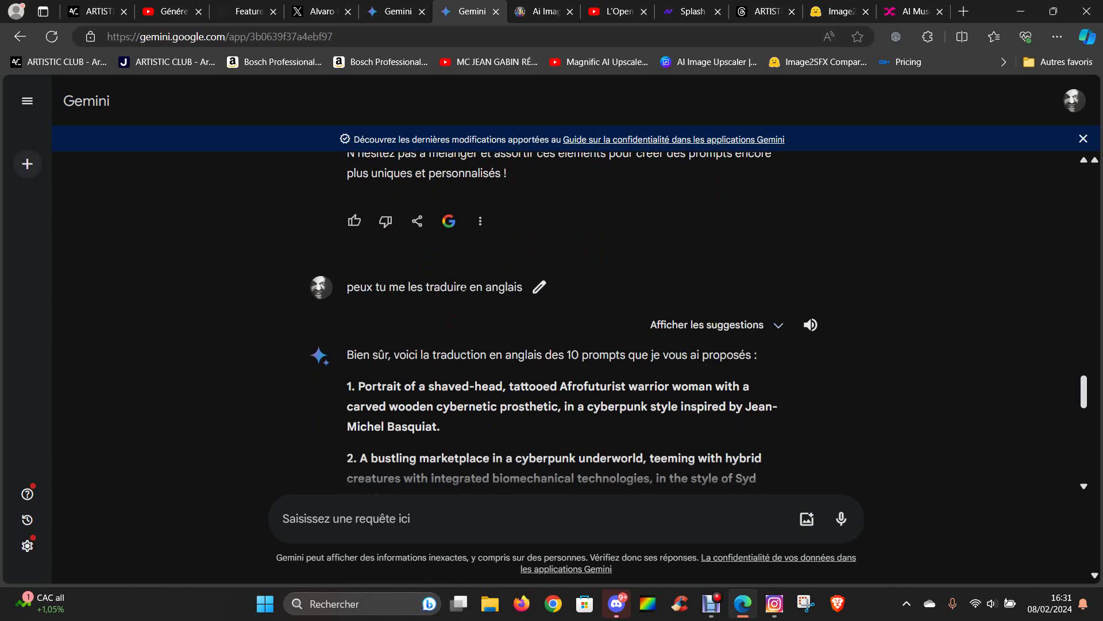
Copy the first English-translated prompt, about the shaved-head, tattooed Afrofuturist warrior woman, without its list number
scroll(464, 287, up, 1)
scroll(468, 293, down, 3)
scroll(468, 293, down, 2)
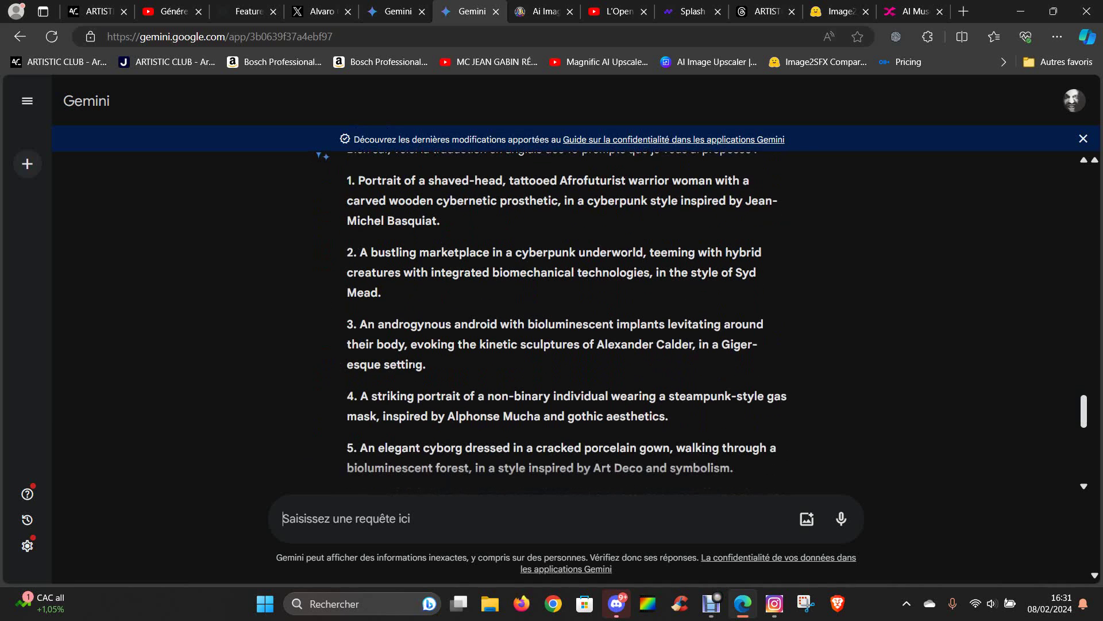
scroll(468, 293, up, 1)
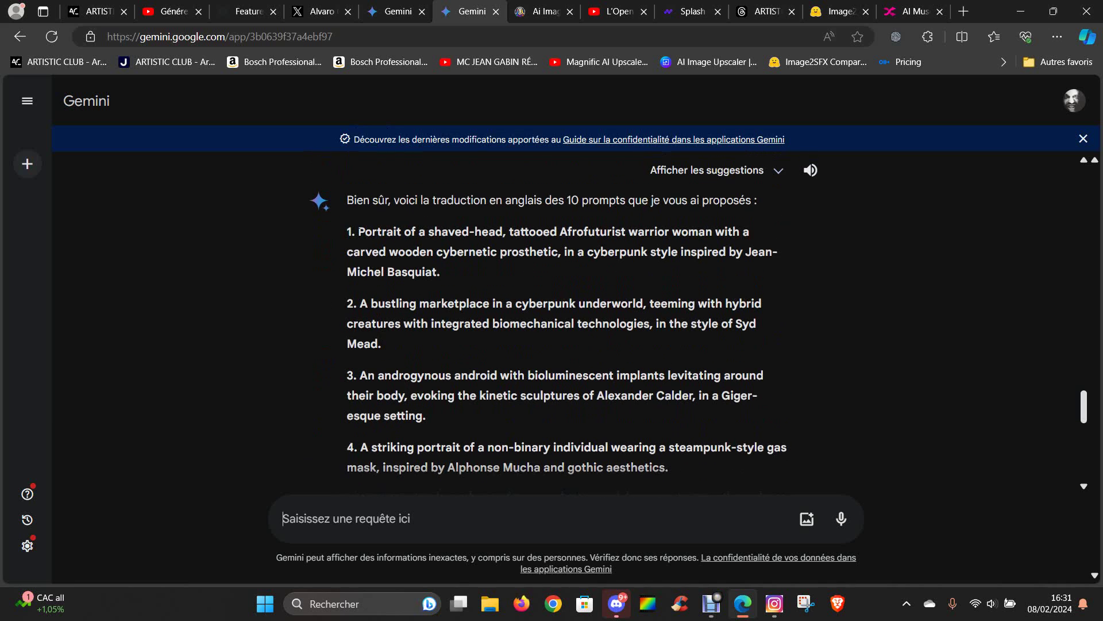
drag(358, 231, 525, 268)
right_click(488, 246)
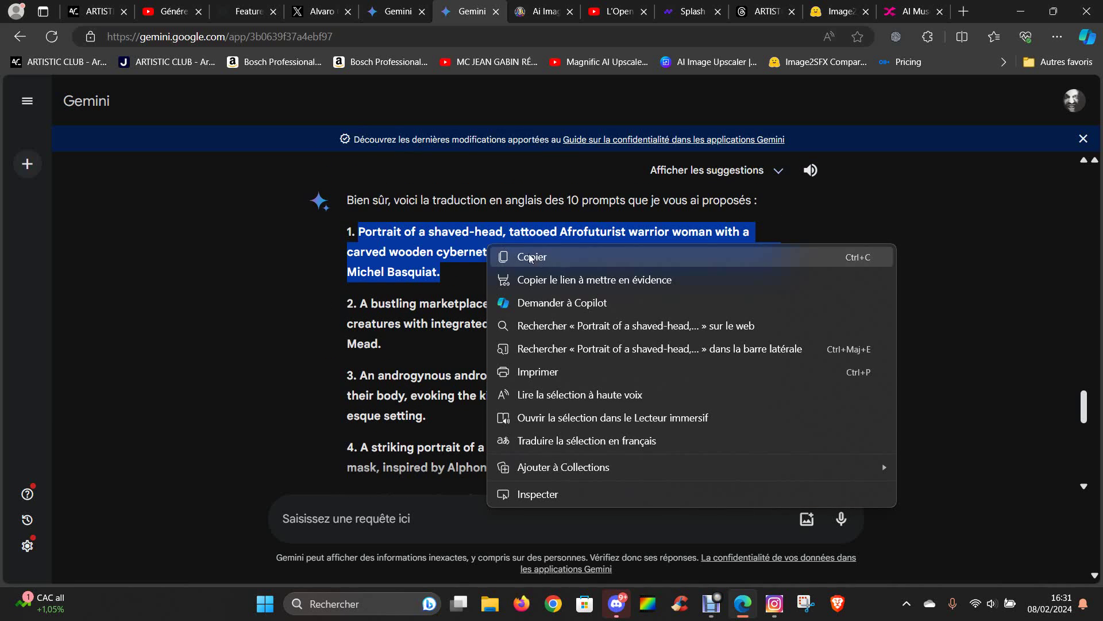
click(530, 256)
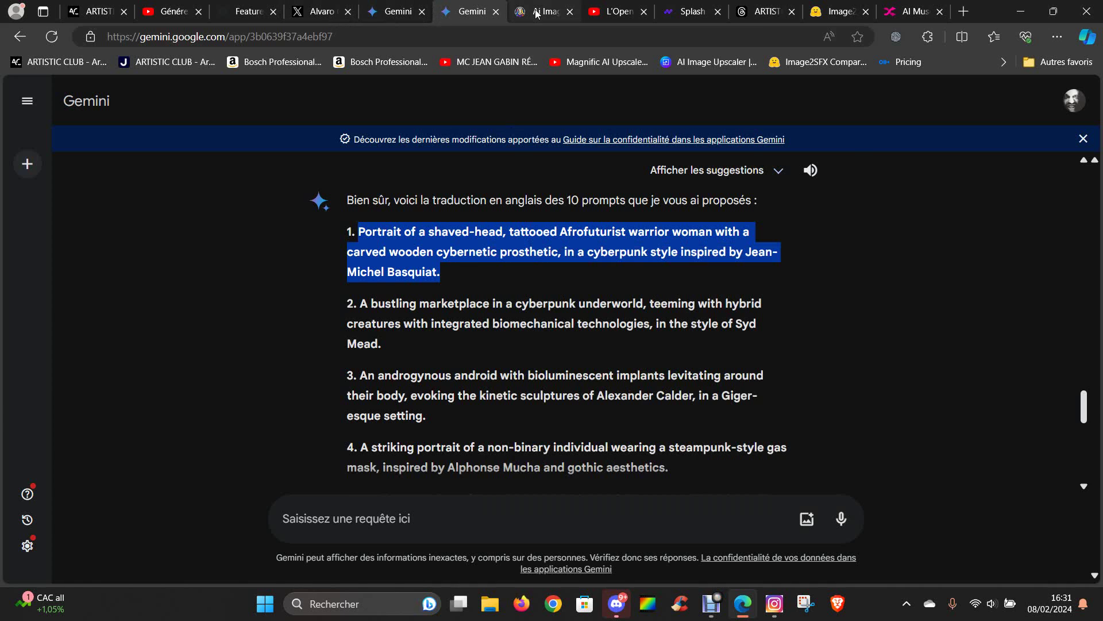
Switch to Leonardo.Ai, replace the gas-mask prompt with the copied warrior woman prompt and generate the image
click(536, 13)
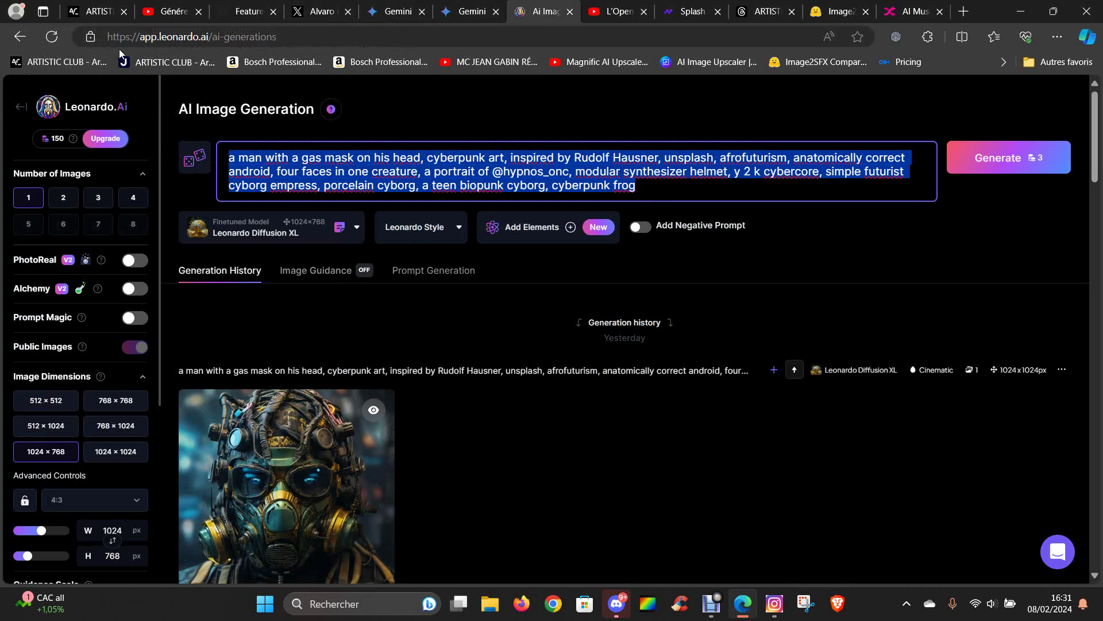
right_click(650, 192)
click(708, 301)
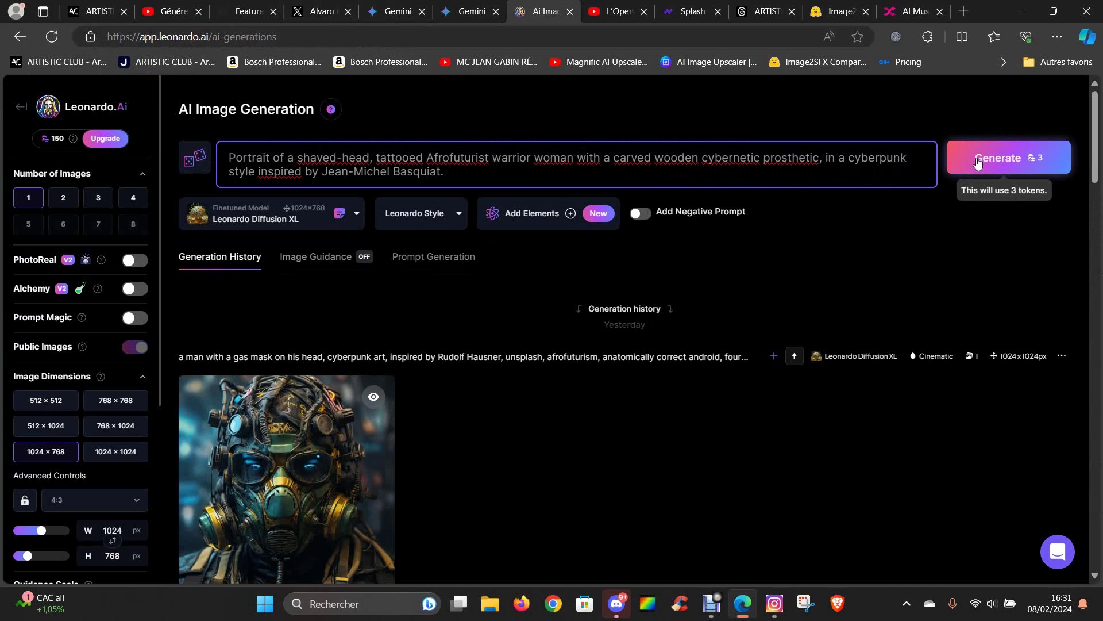
click(1033, 173)
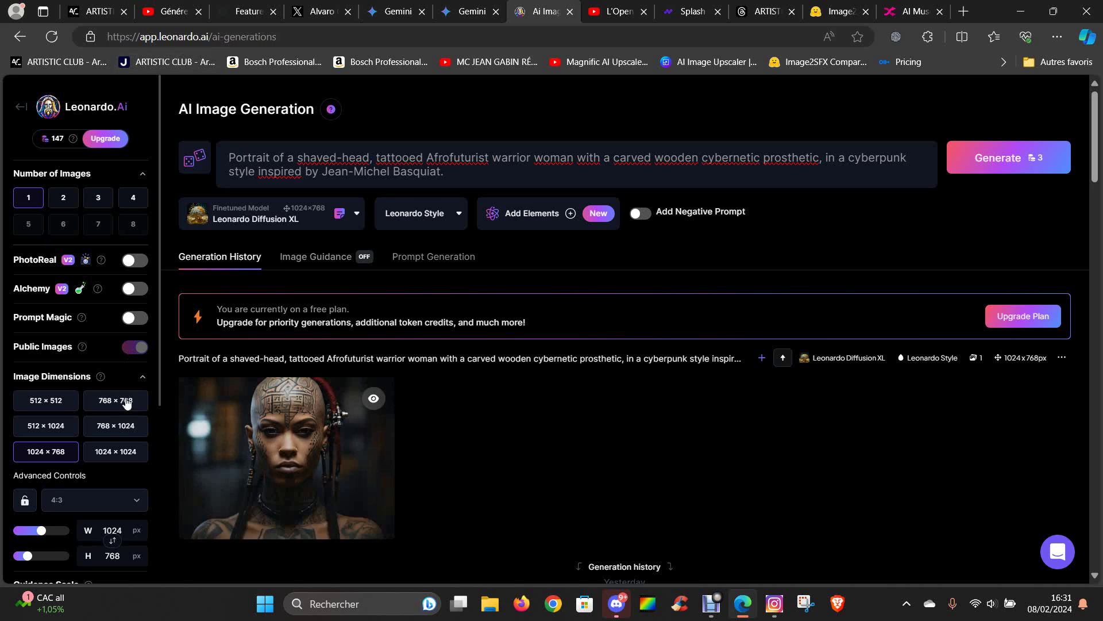
View the generated warrior woman portrait enlarged, zoom in and out on it, and close the preview
click(306, 464)
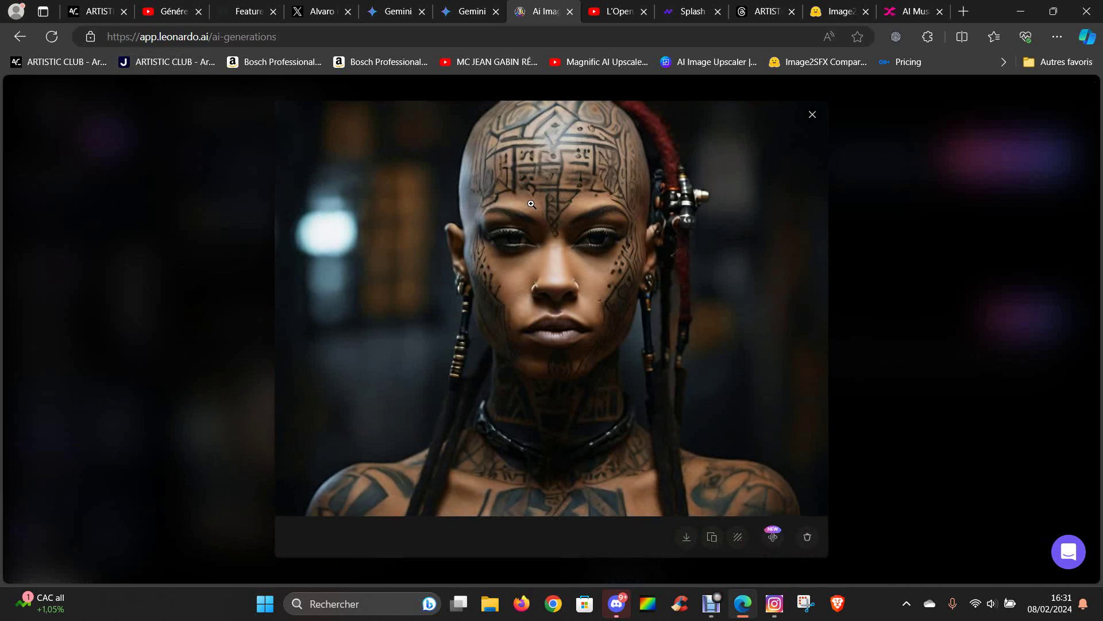
click(557, 249)
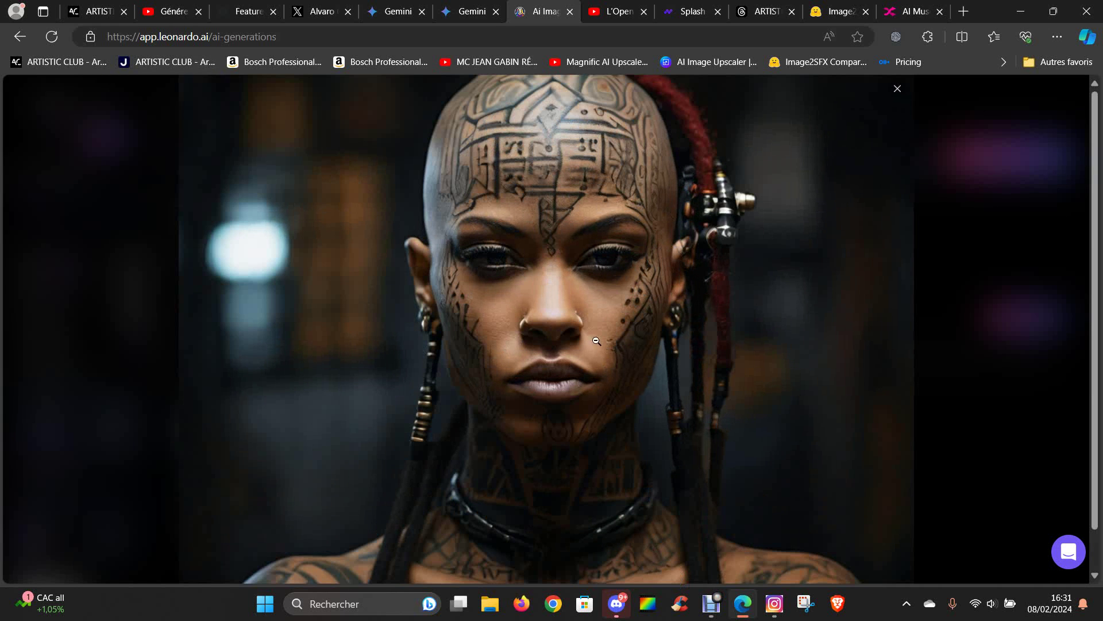
click(558, 312)
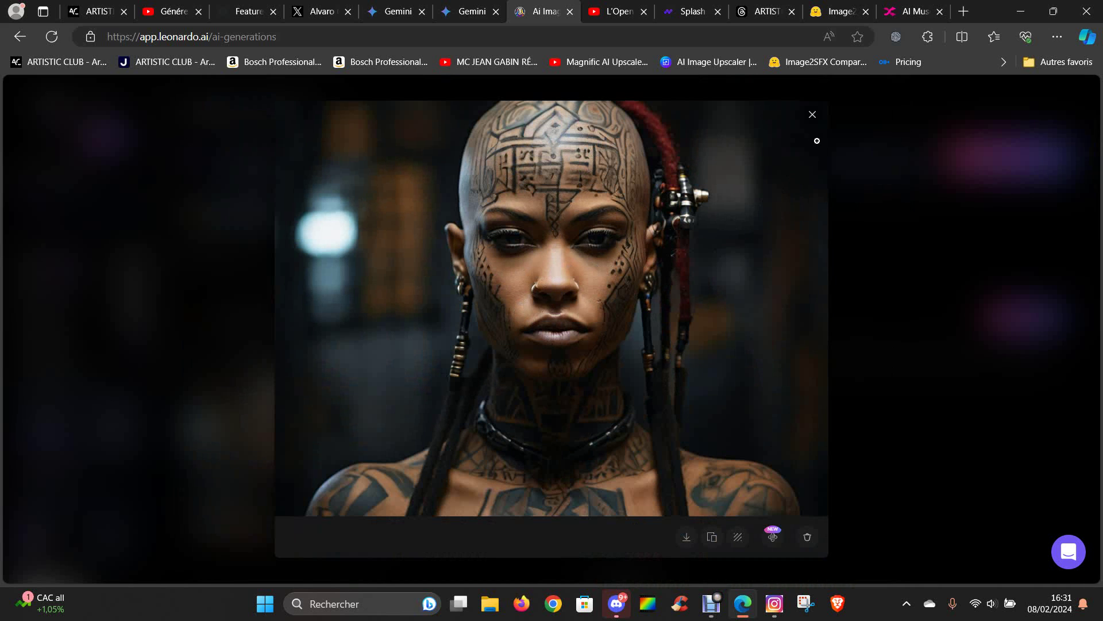
click(813, 114)
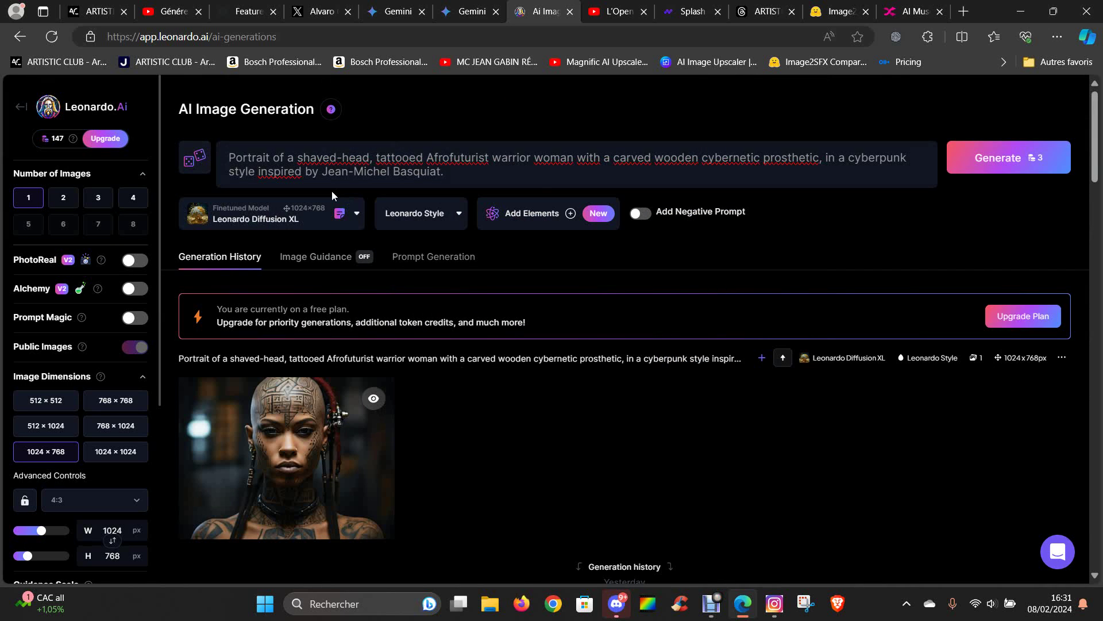
Check the original French prompts in Gemini, return to Leonardo.Ai and generate another image from the warrior woman prompt
click(468, 12)
scroll(584, 394, up, 5)
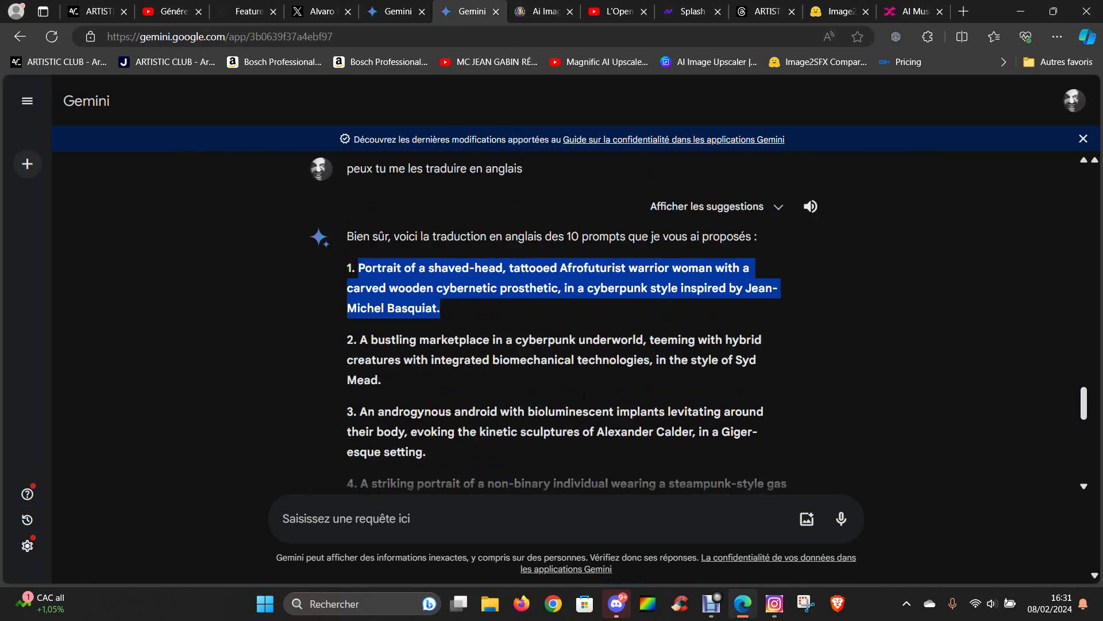
scroll(584, 394, up, 10)
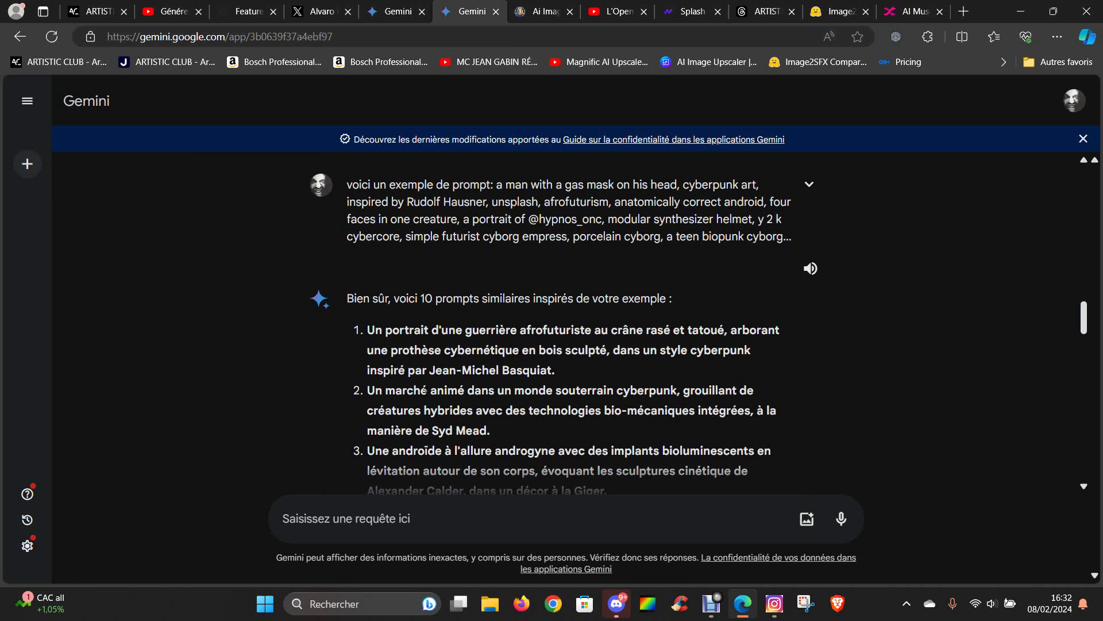
click(544, 20)
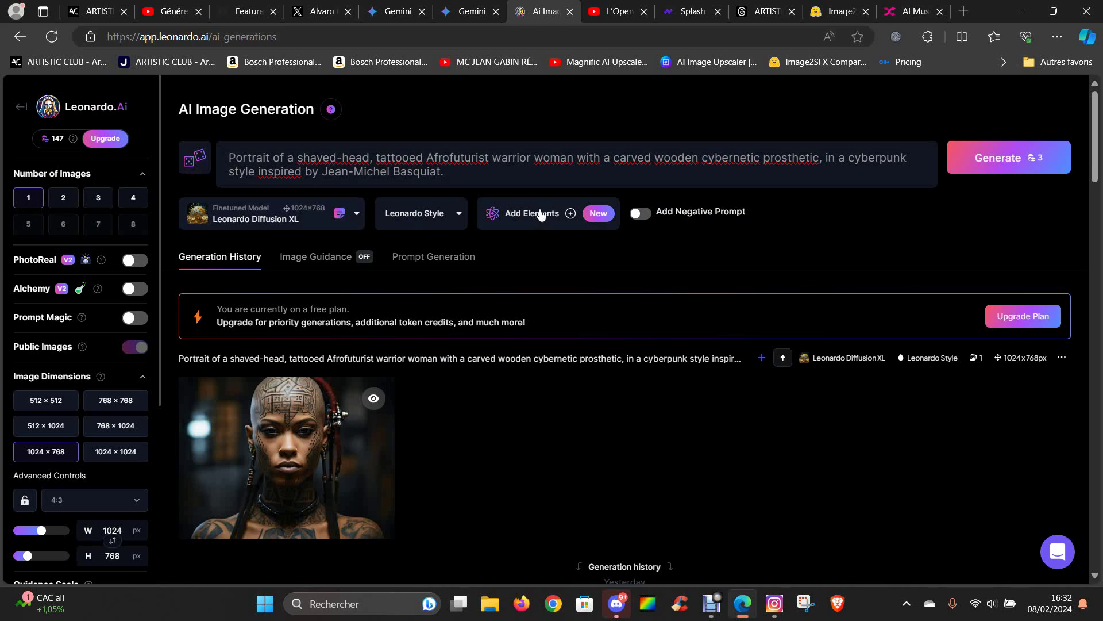
click(990, 161)
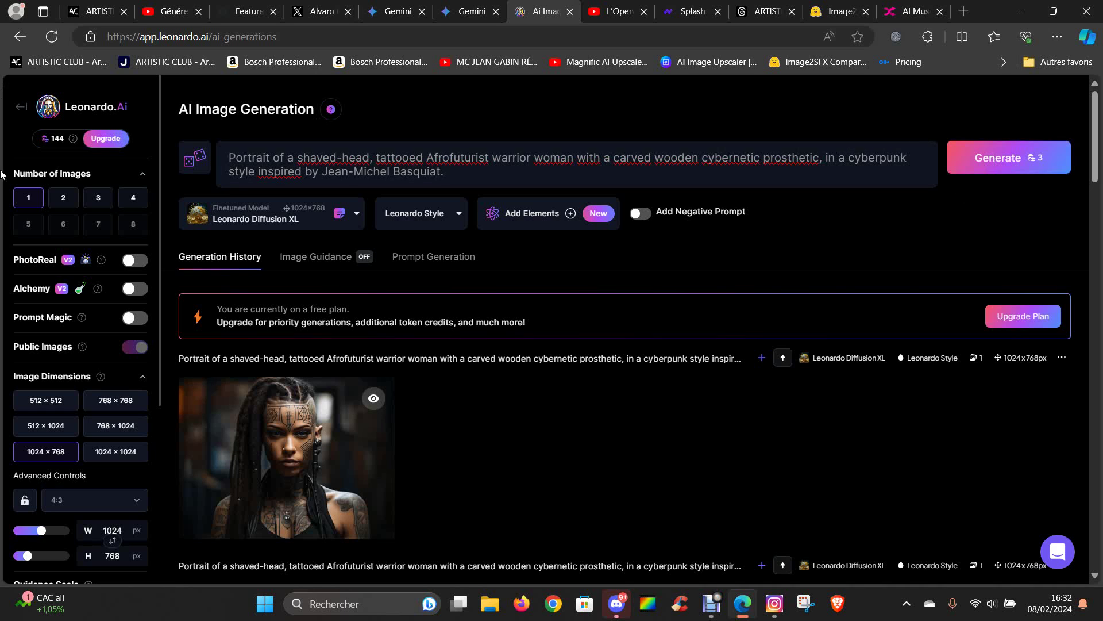
Switch to the YouTube video page, open the notifications and read through the recent comments and replies
click(173, 15)
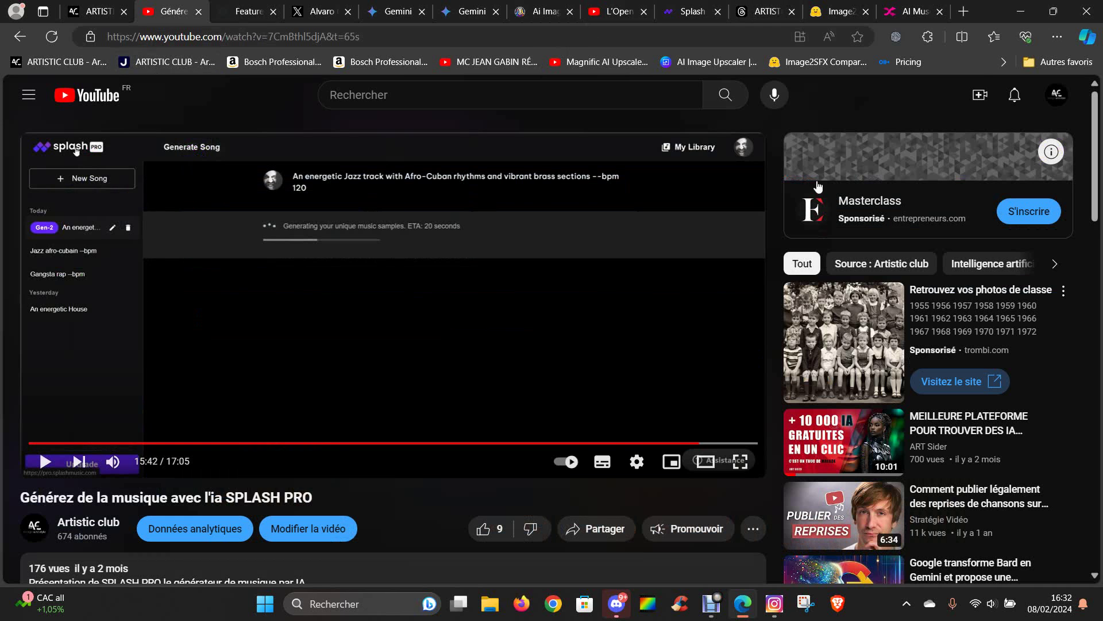
click(1014, 97)
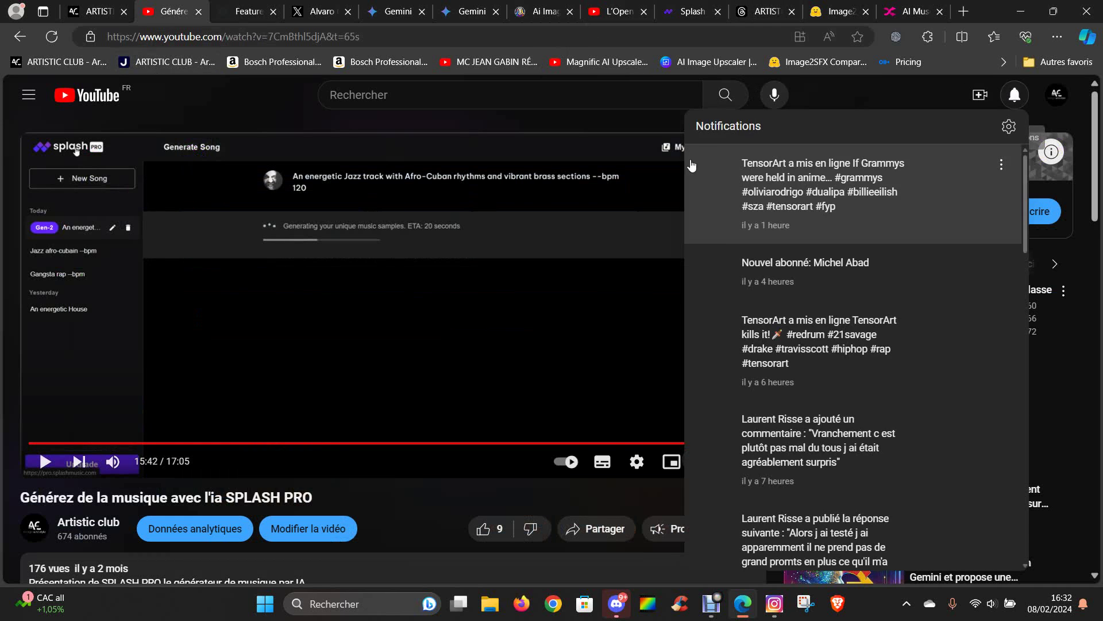
scroll(803, 261, down, 2)
scroll(804, 262, down, 4)
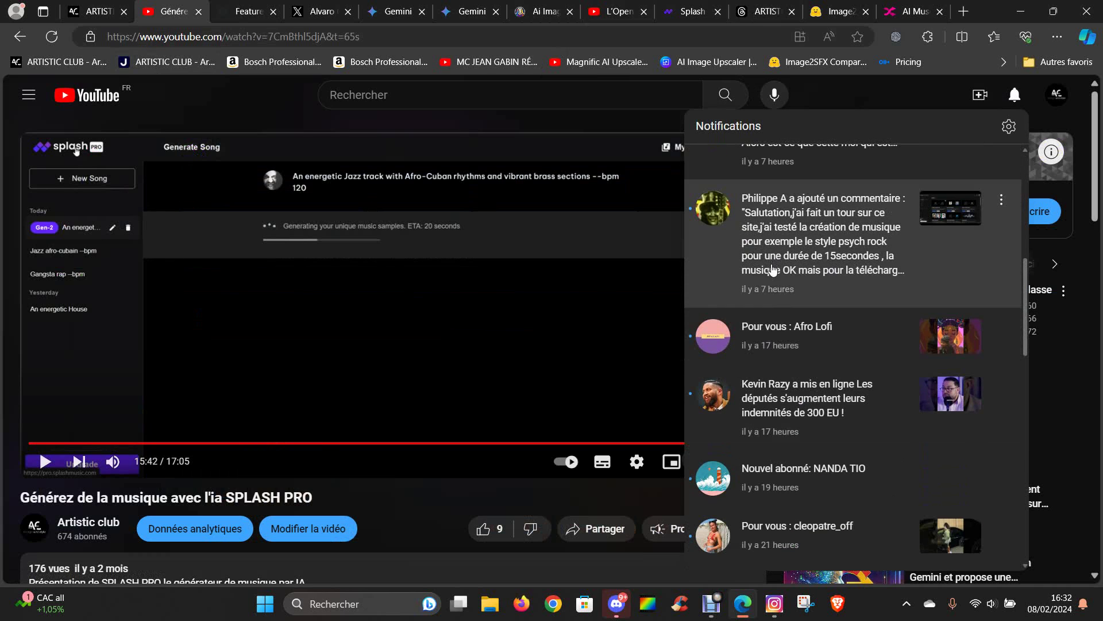
scroll(923, 260, down, 9)
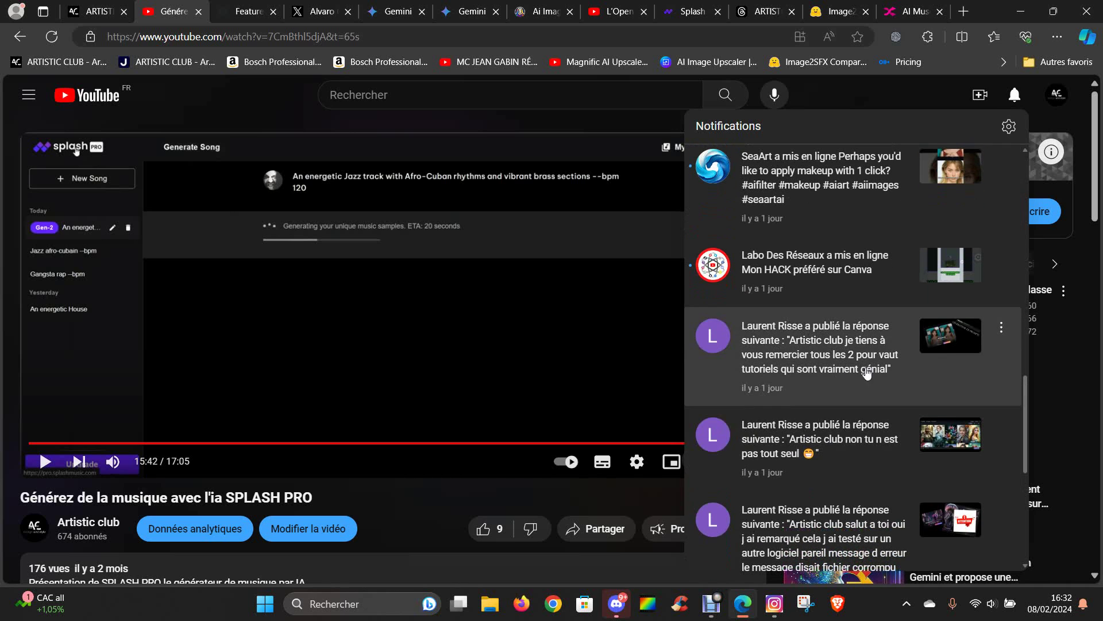
scroll(831, 345, down, 6)
scroll(822, 316, down, 10)
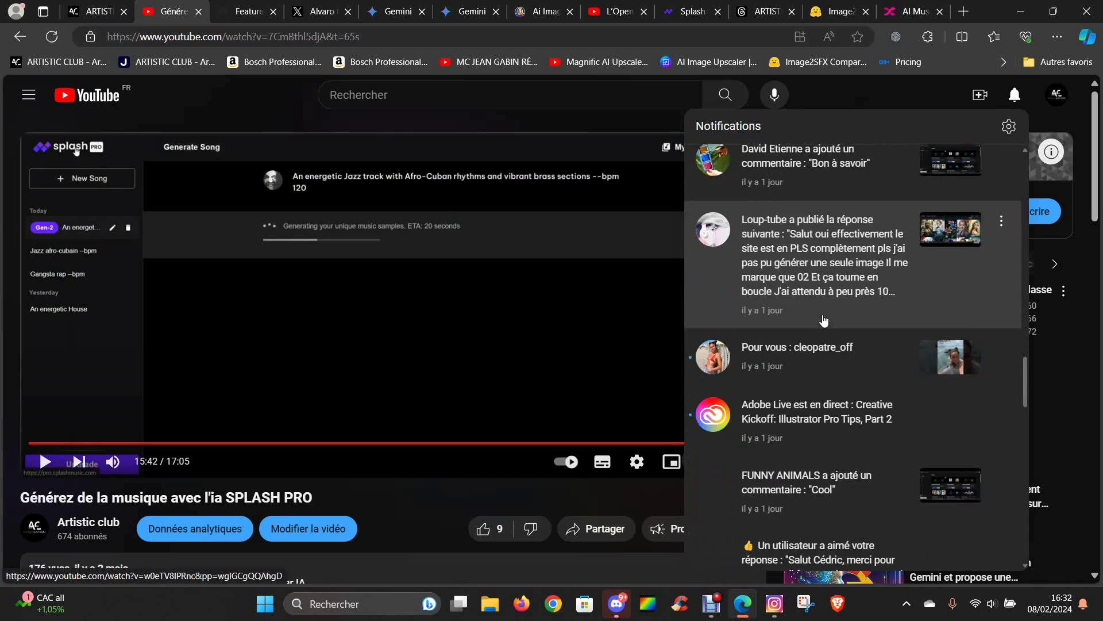
scroll(792, 279, down, 5)
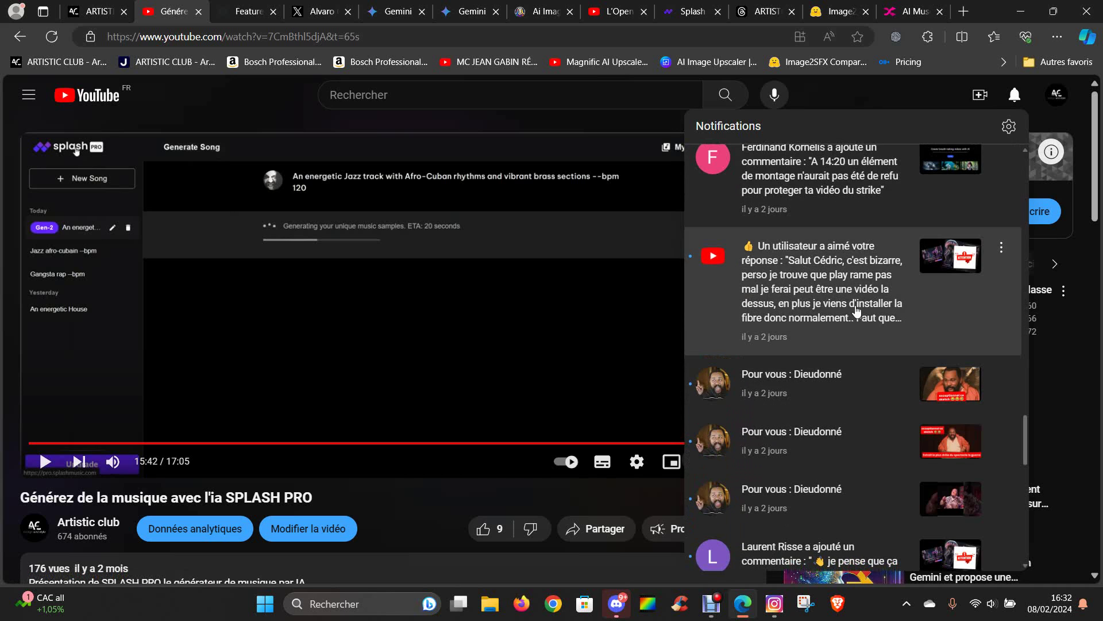
scroll(846, 311, up, 5)
scroll(846, 311, up, 7)
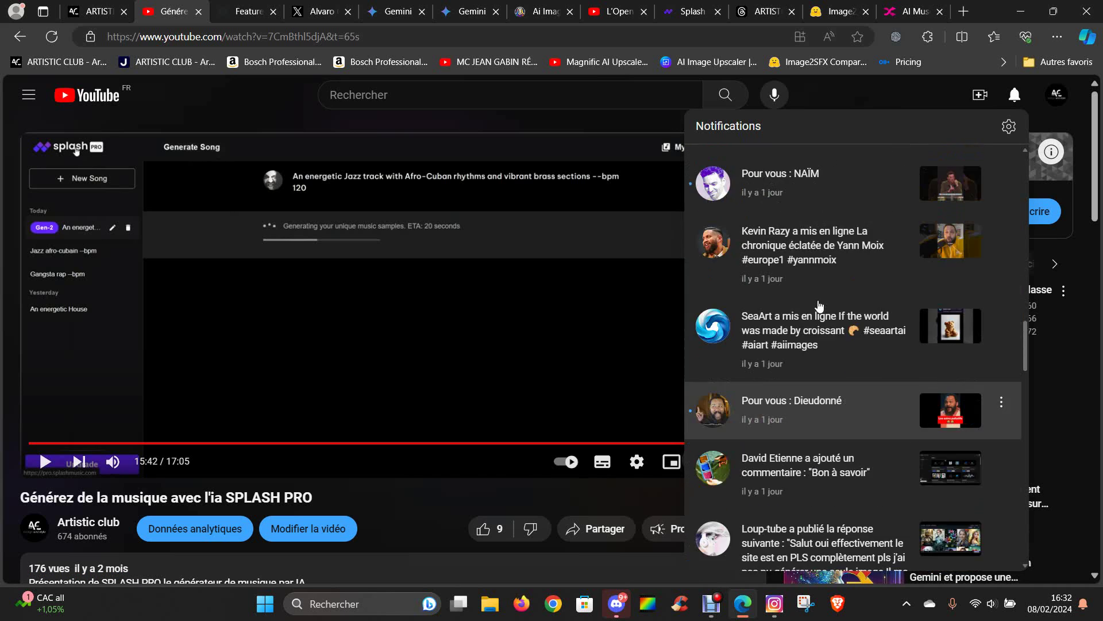
scroll(826, 357, up, 12)
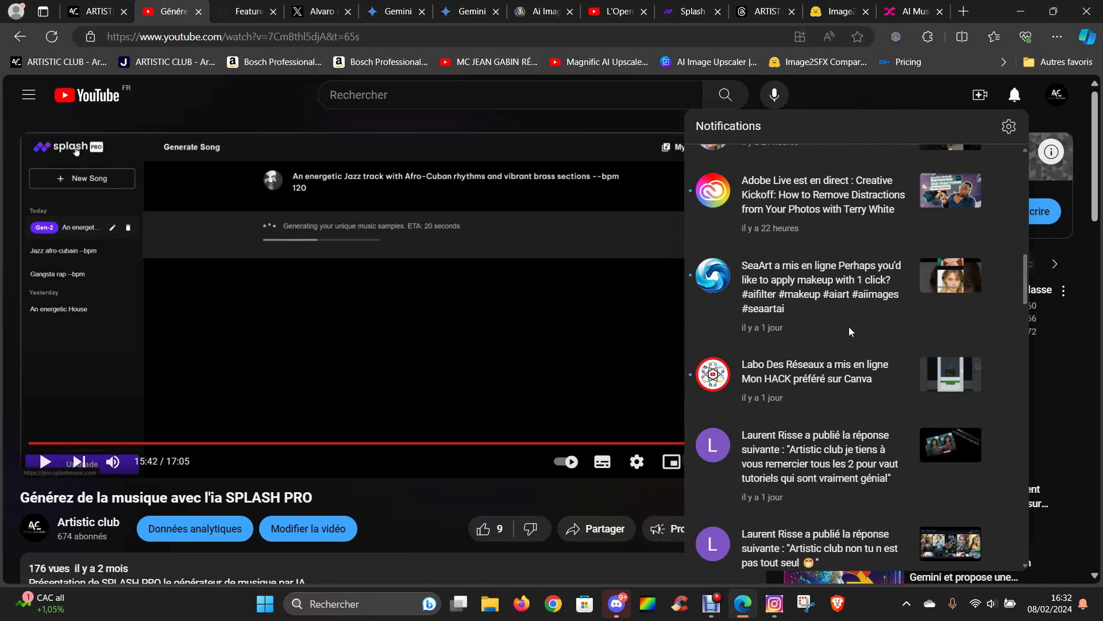
scroll(826, 270, up, 6)
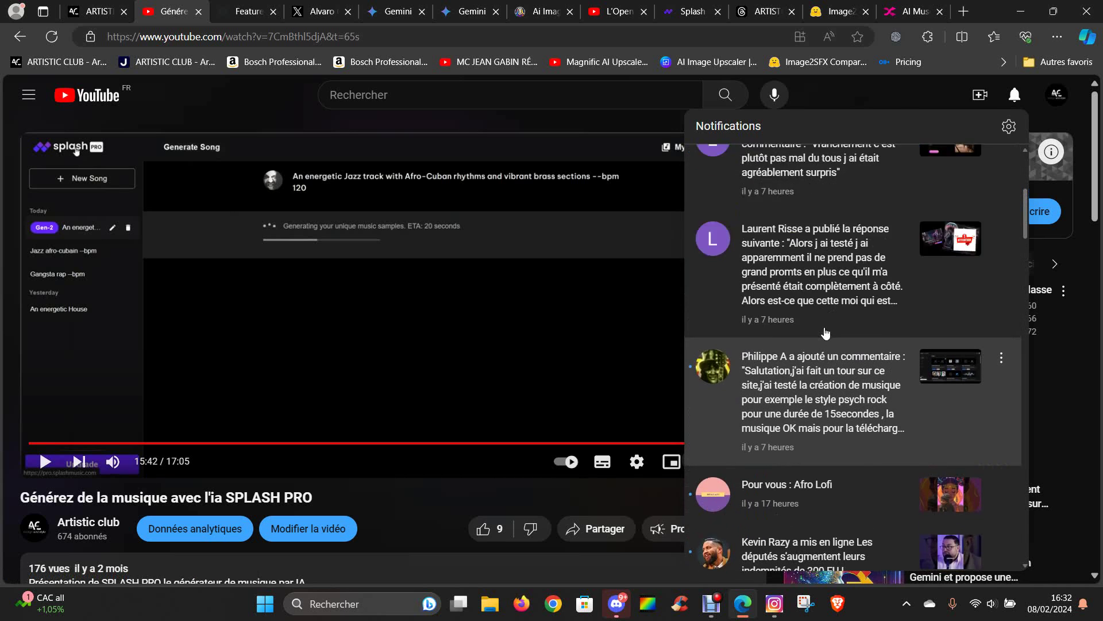
scroll(827, 264, up, 2)
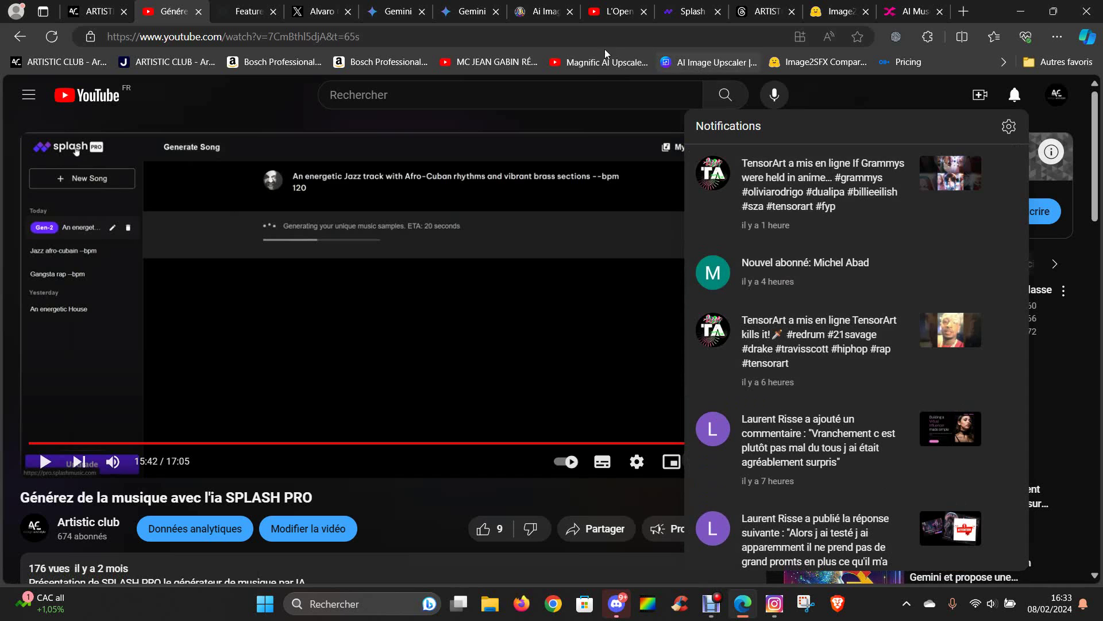
Return to Leonardo.Ai and look over the image generation settings, including dimensions, guidance scale and tiling
click(541, 13)
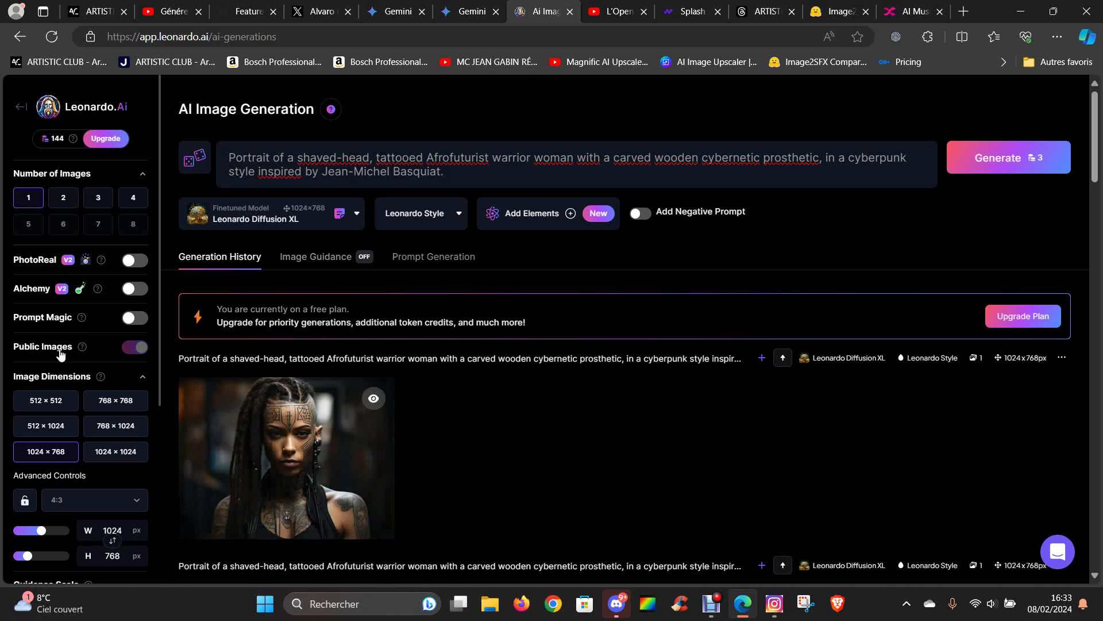
scroll(63, 352, down, 1)
scroll(68, 353, down, 3)
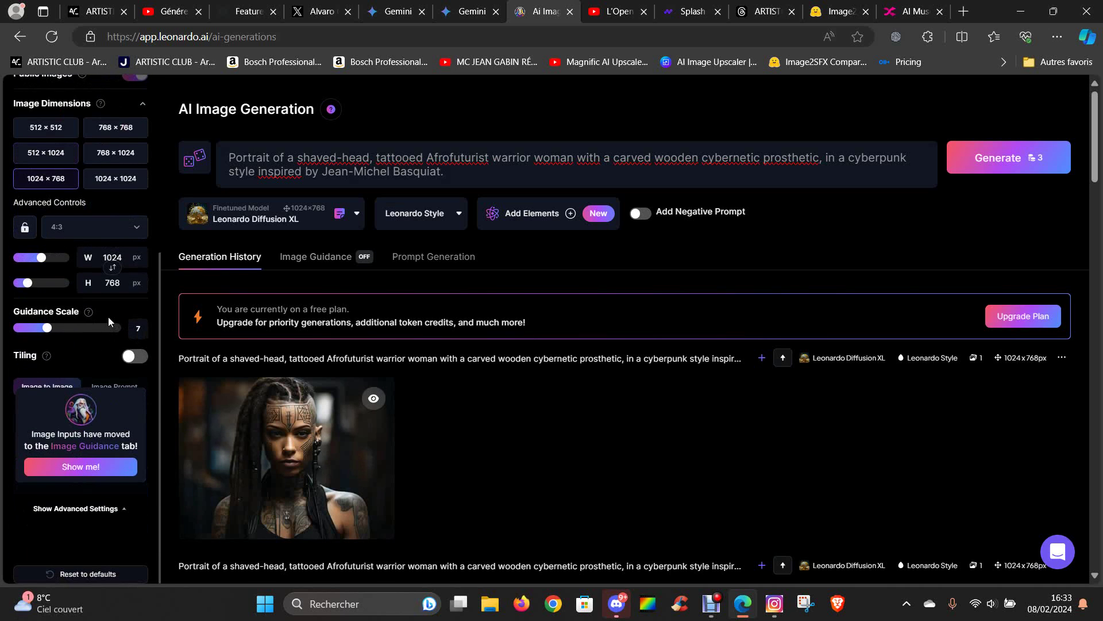
scroll(91, 343, down, 3)
scroll(590, 343, up, 3)
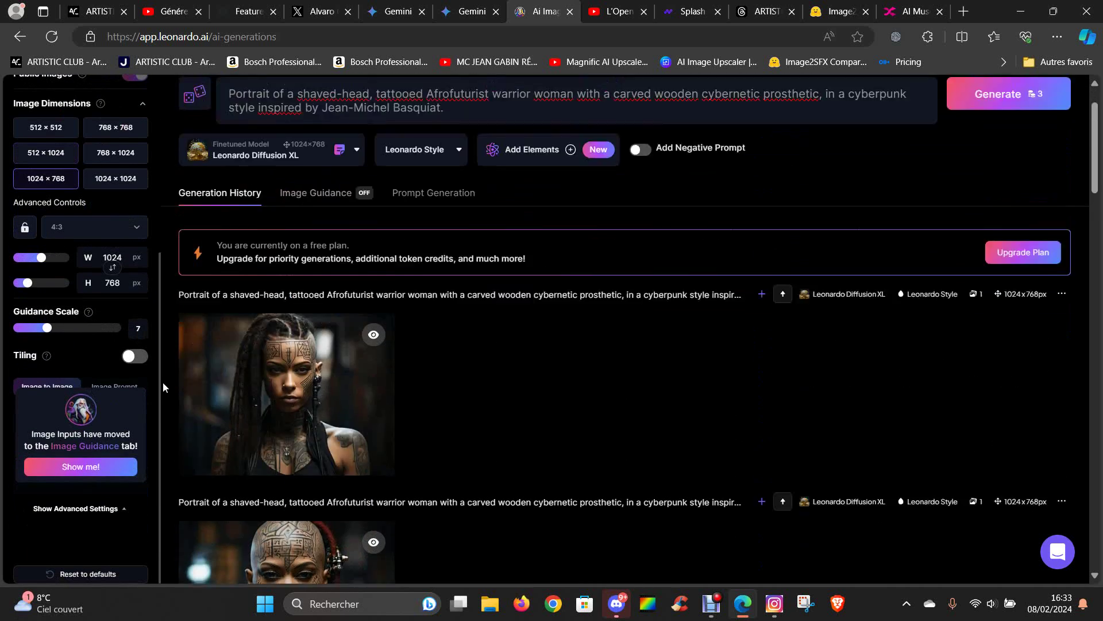
scroll(103, 332, up, 4)
scroll(103, 332, up, 1)
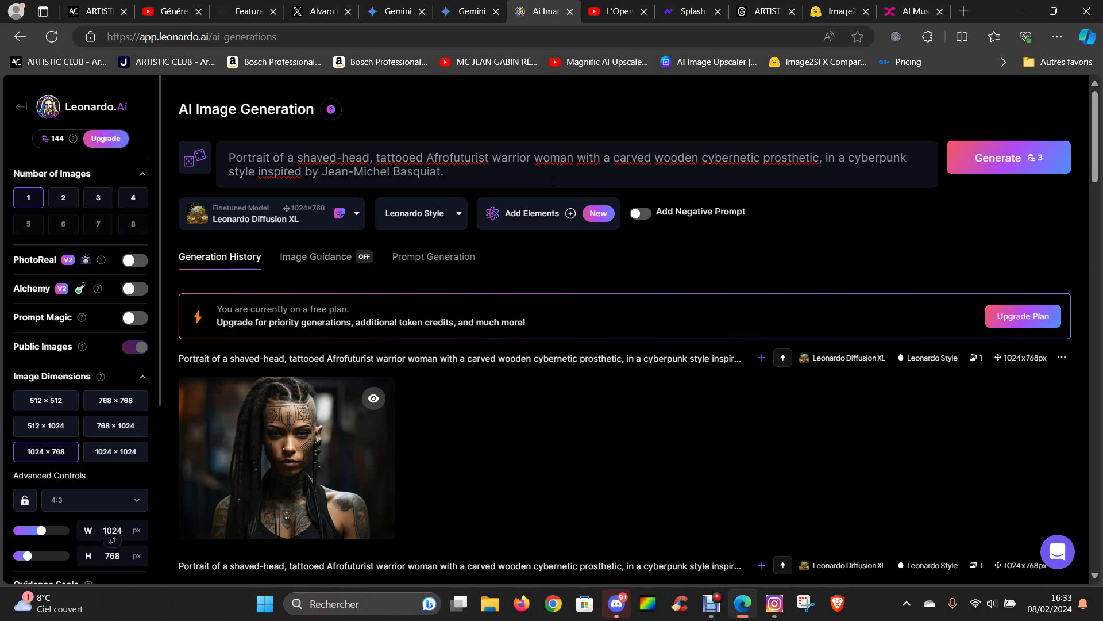
Visit the Leonardo.Ai home page, reopen Image Generation, and inspect the newest warrior woman portrait enlarged before closing its preview
click(23, 108)
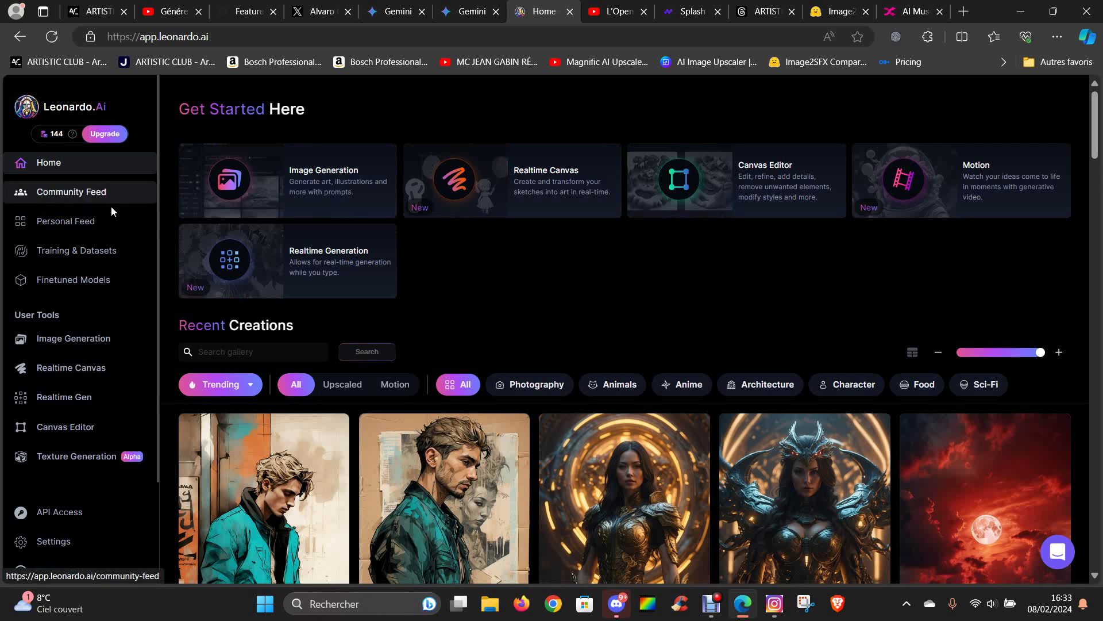
click(74, 339)
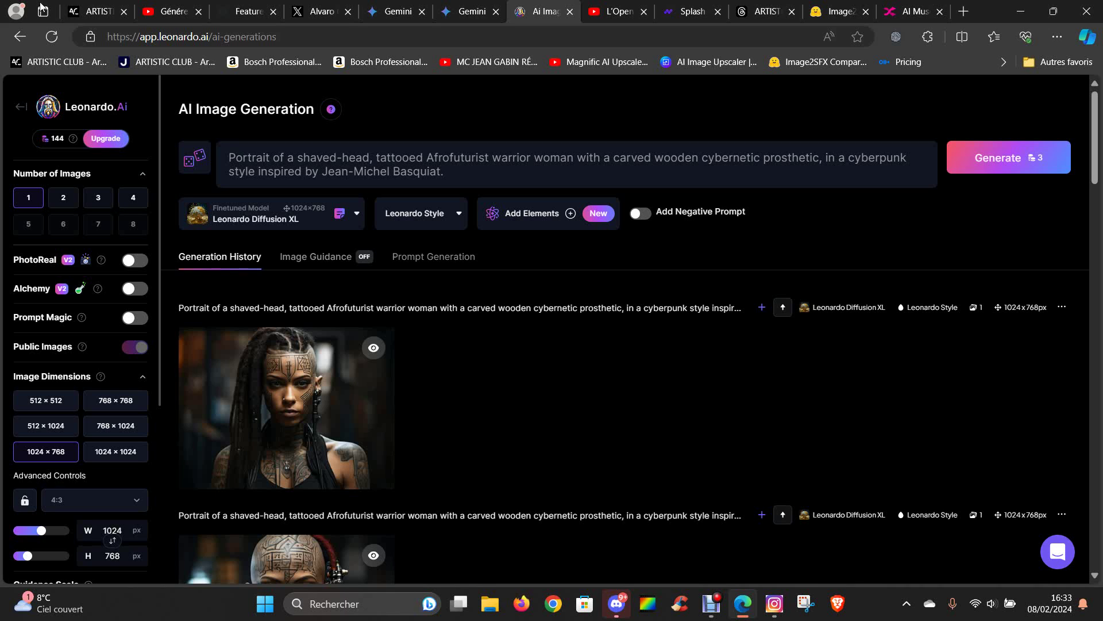
click(298, 381)
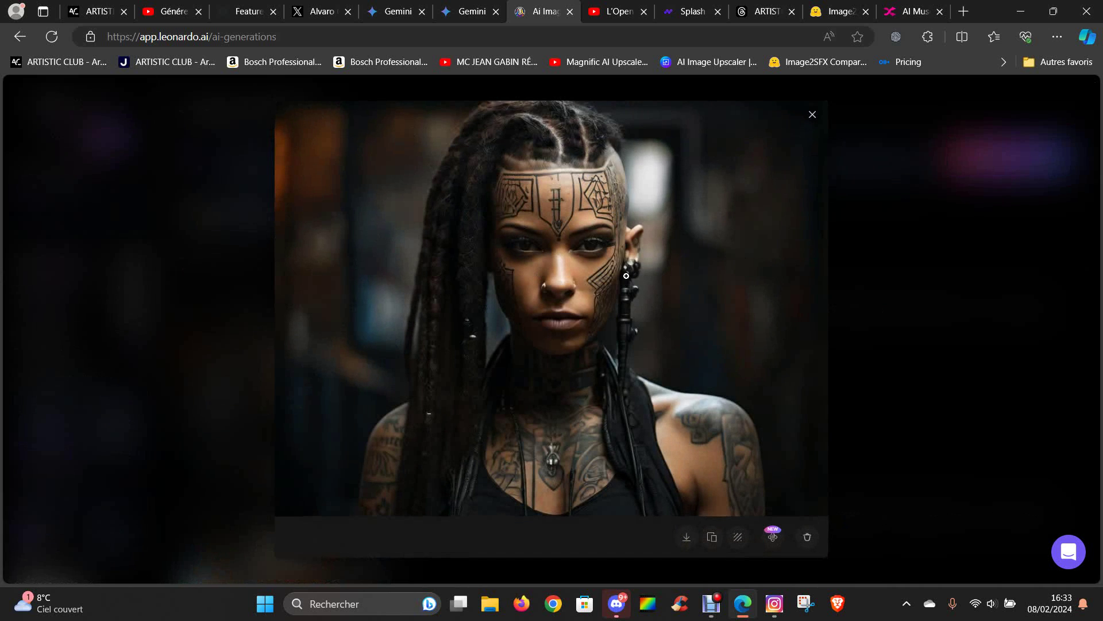
click(632, 245)
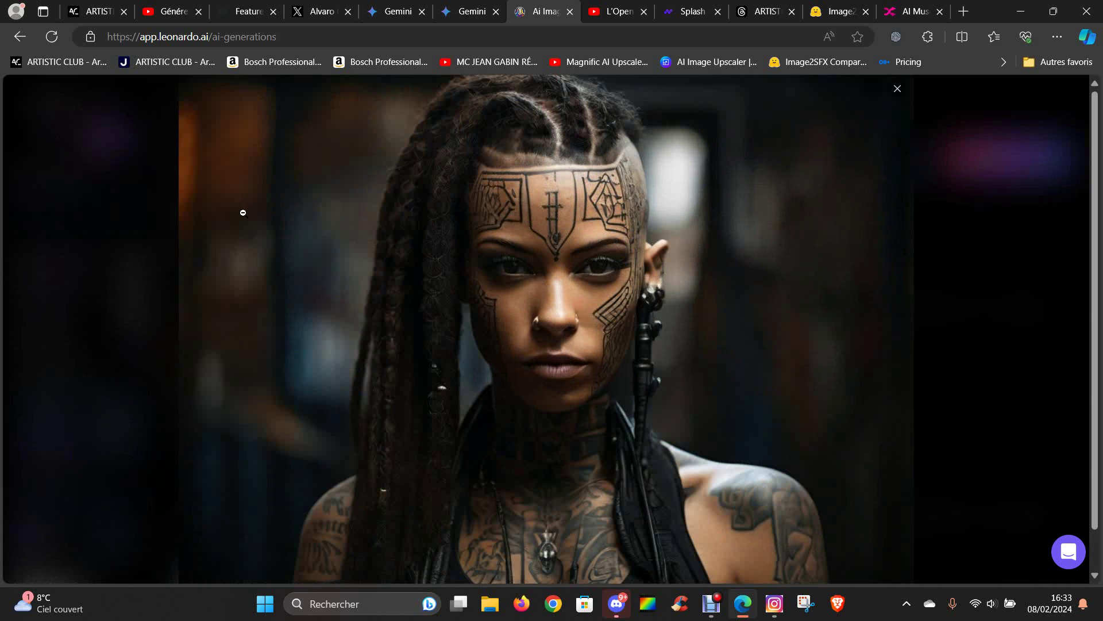
click(631, 255)
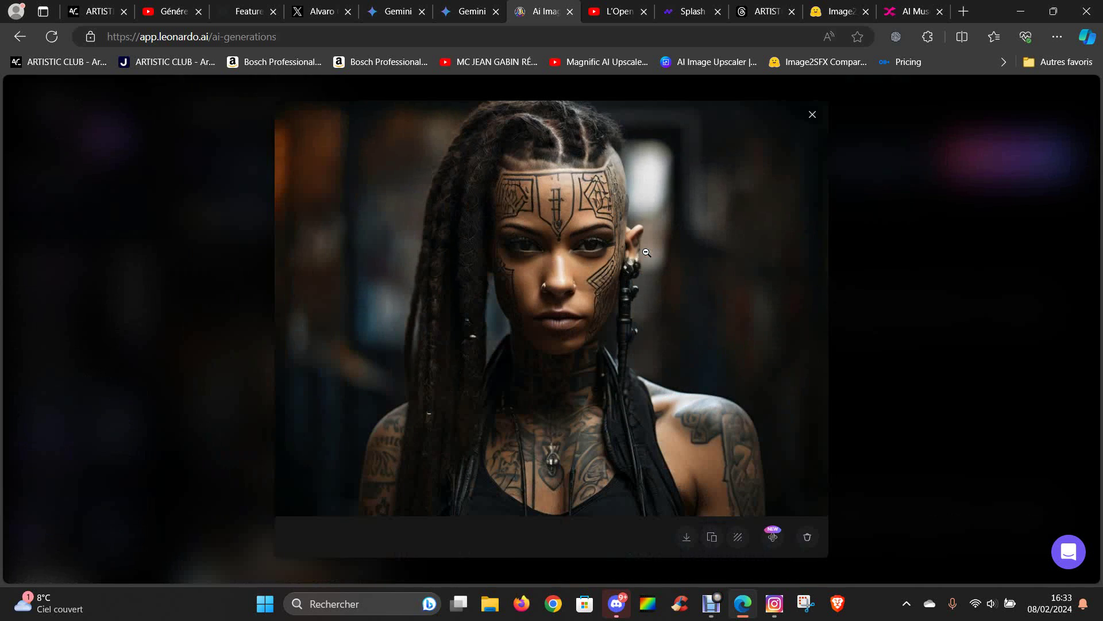
click(888, 312)
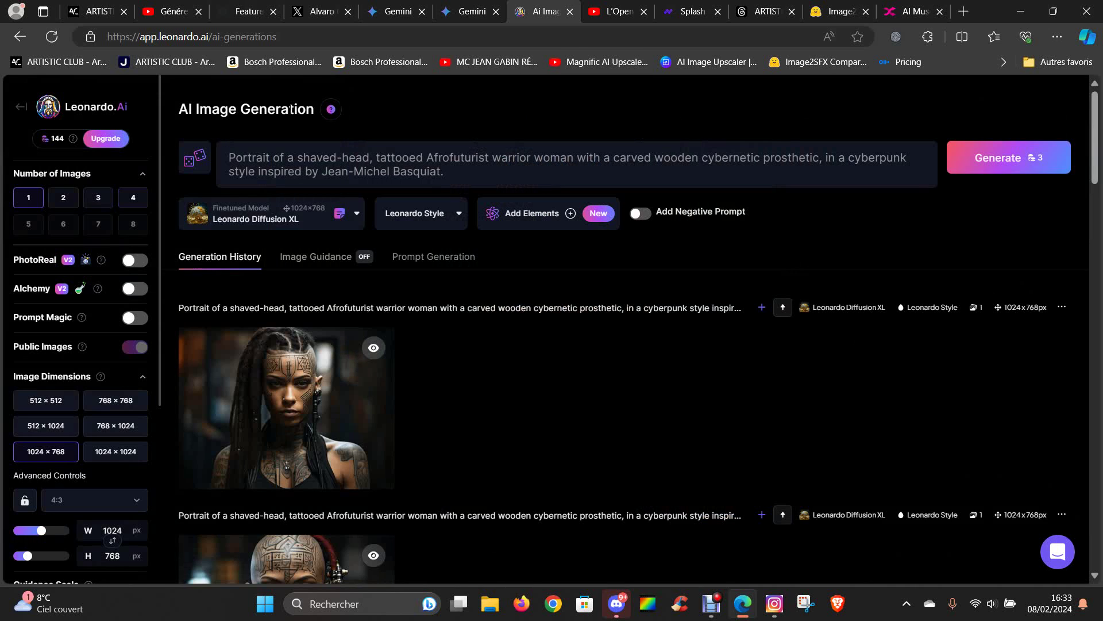
Switch to the Gemini conversation and copy the second English-translated prompt, about the bustling cyberpunk marketplace, without its list number
click(469, 11)
scroll(411, 300, down, 3)
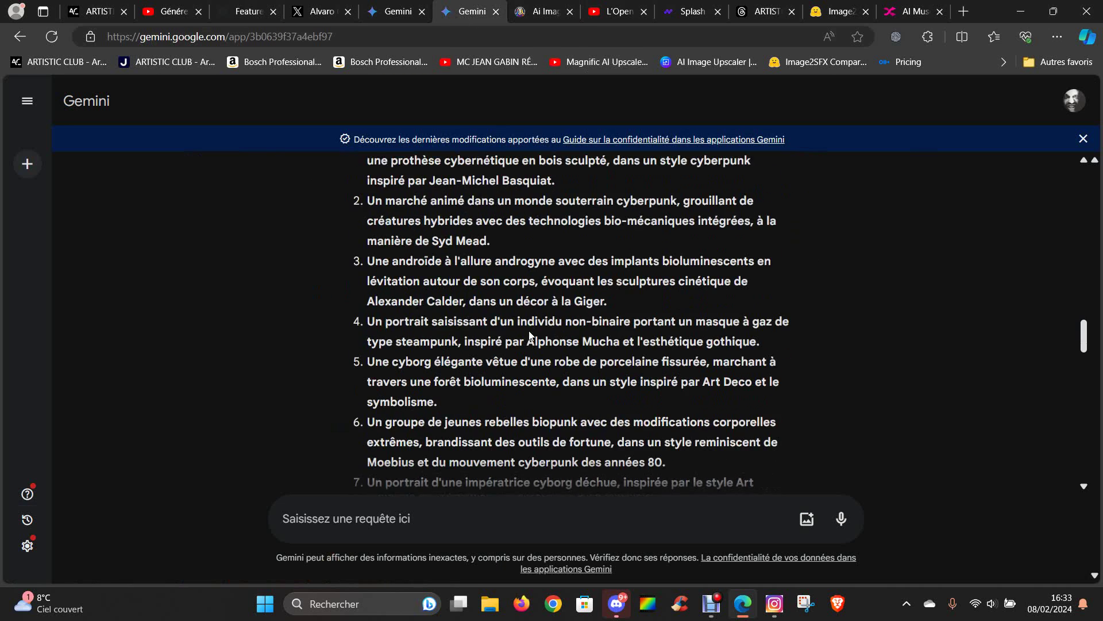
scroll(410, 300, up, 2)
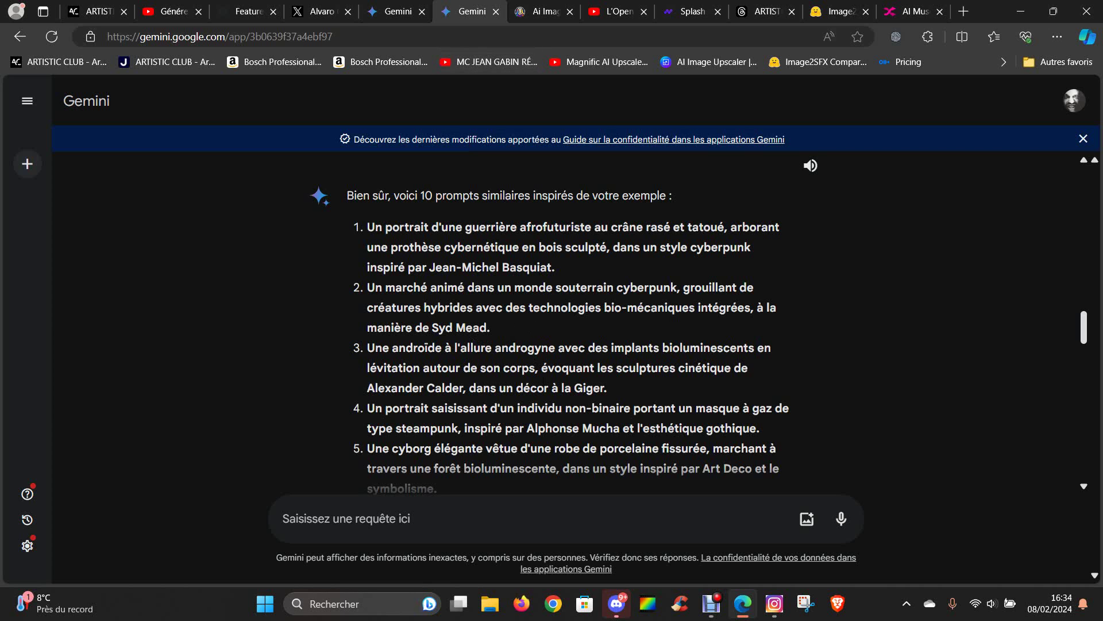
scroll(520, 326, down, 5)
scroll(432, 343, down, 10)
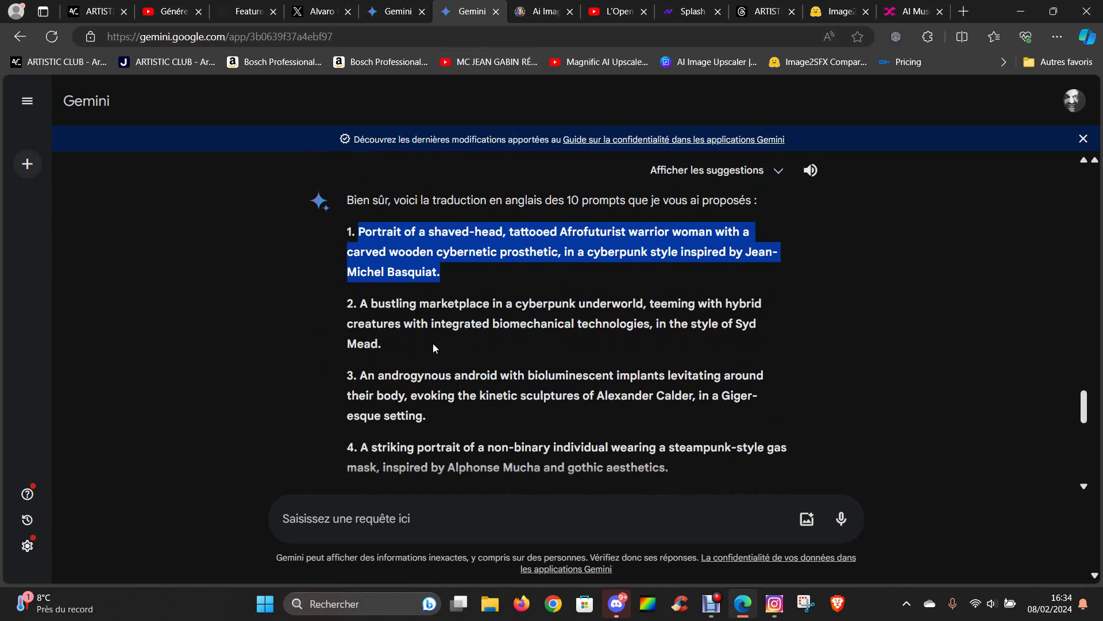
drag(392, 347, 361, 303)
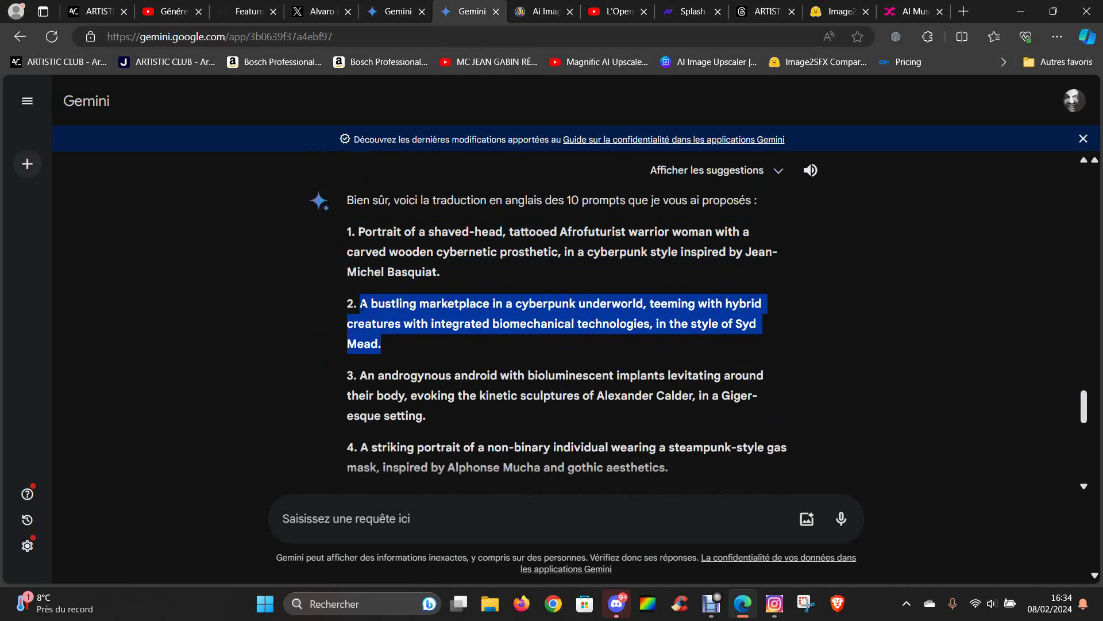
right_click(389, 307)
click(453, 326)
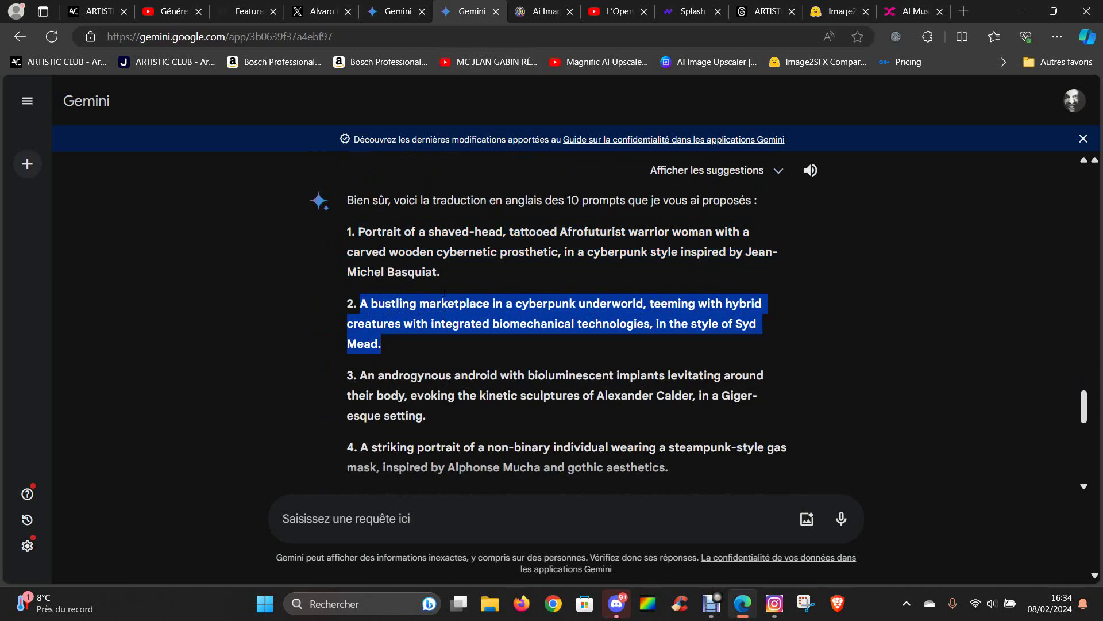
Switch to Leonardo.Ai, replace the warrior woman prompt with the copied marketplace prompt and generate the image
click(391, 14)
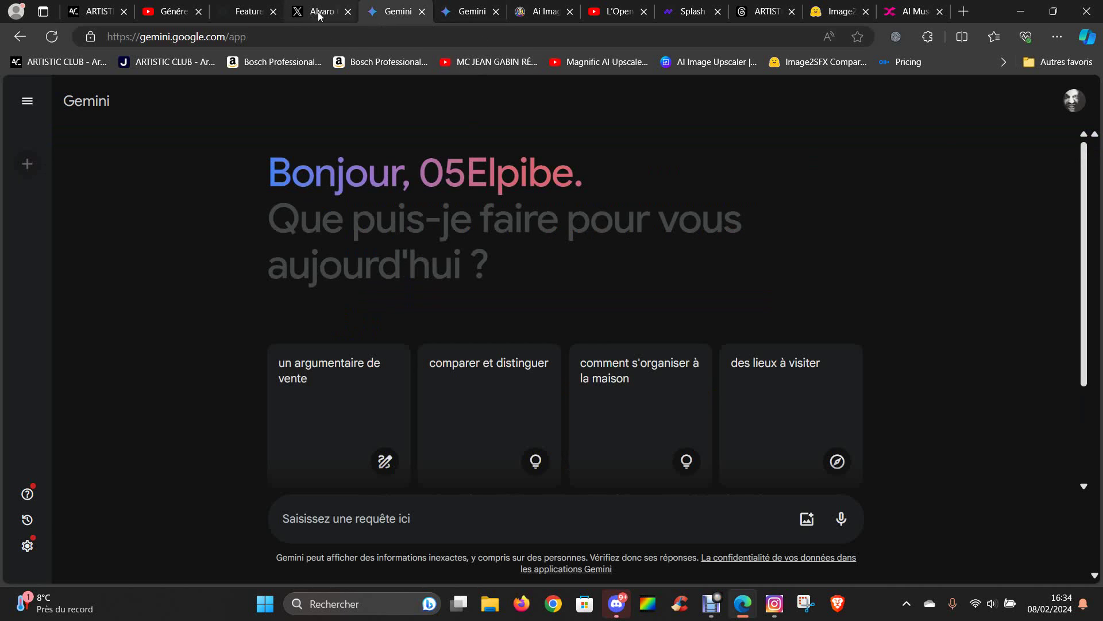
click(551, 18)
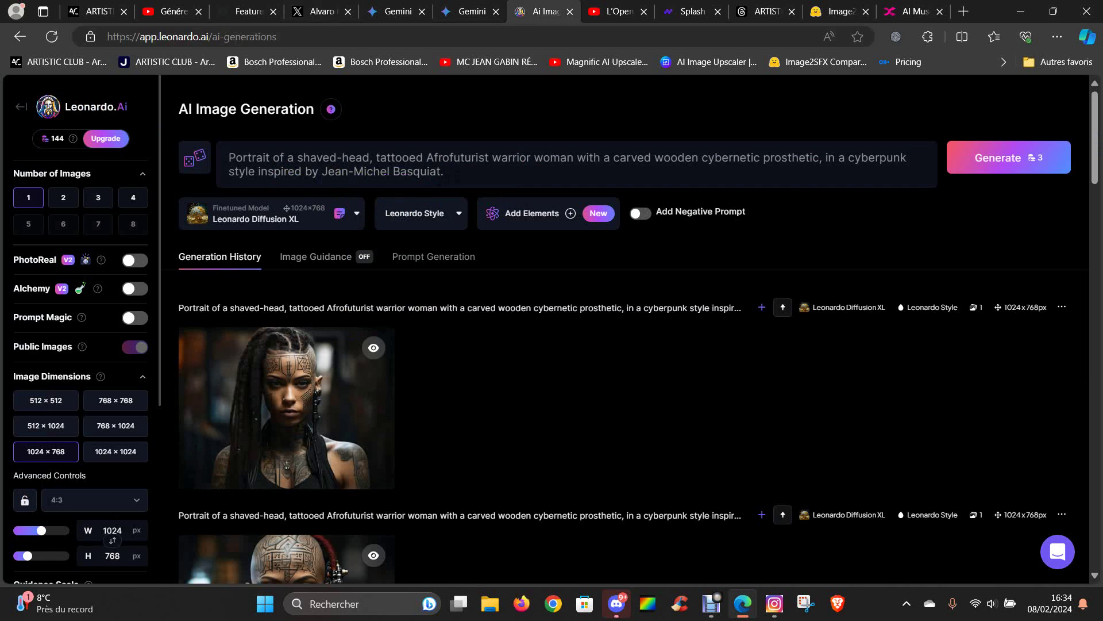
drag(448, 175, 227, 156)
right_click(475, 175)
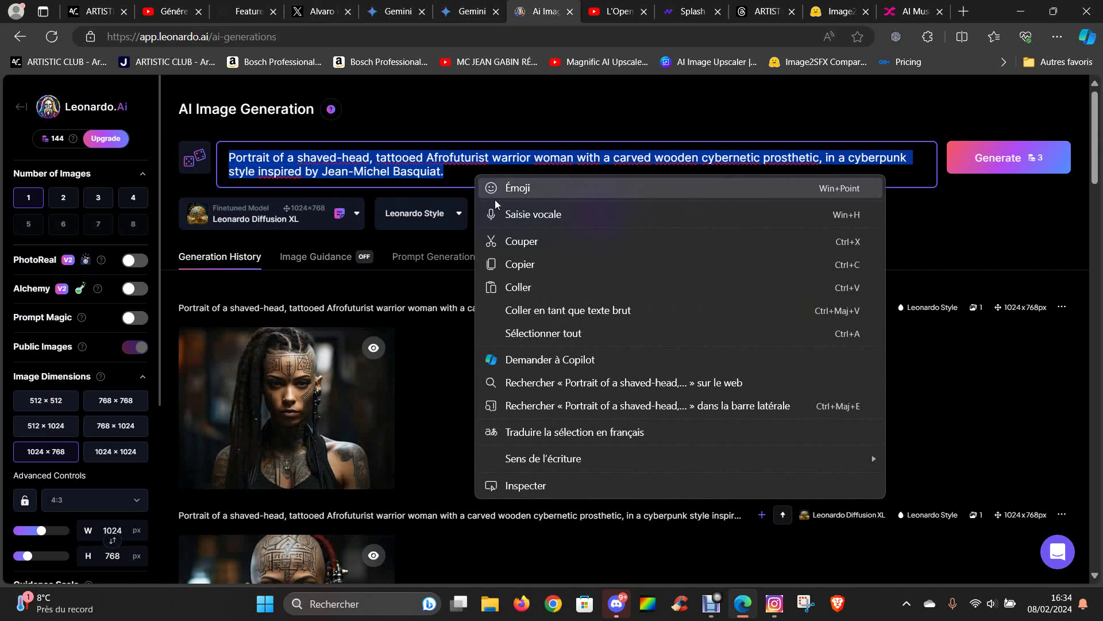
click(535, 287)
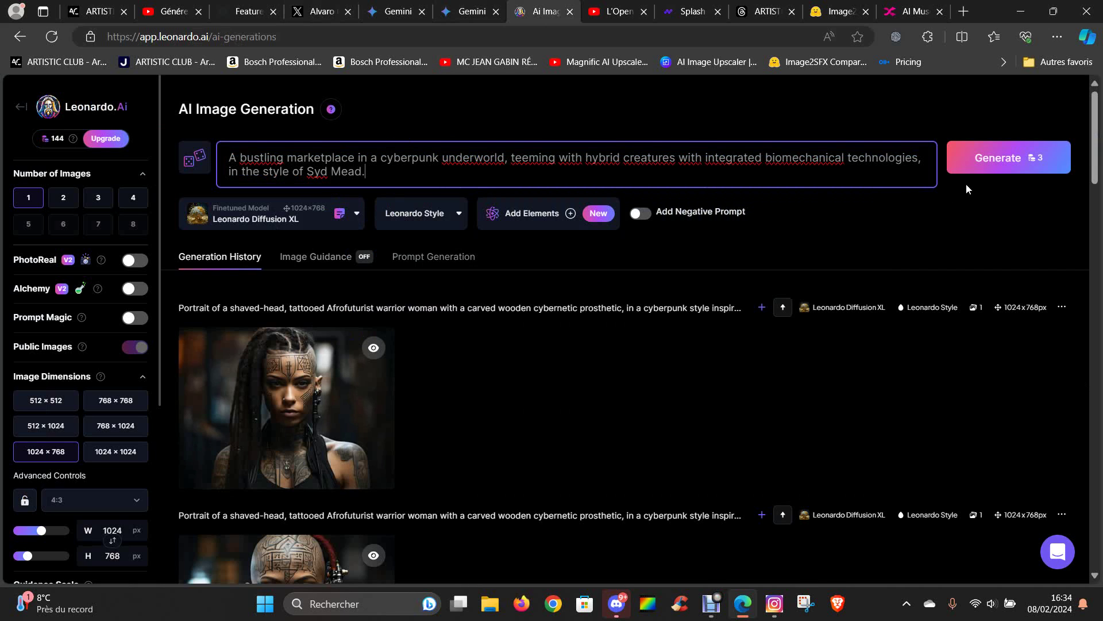
click(981, 164)
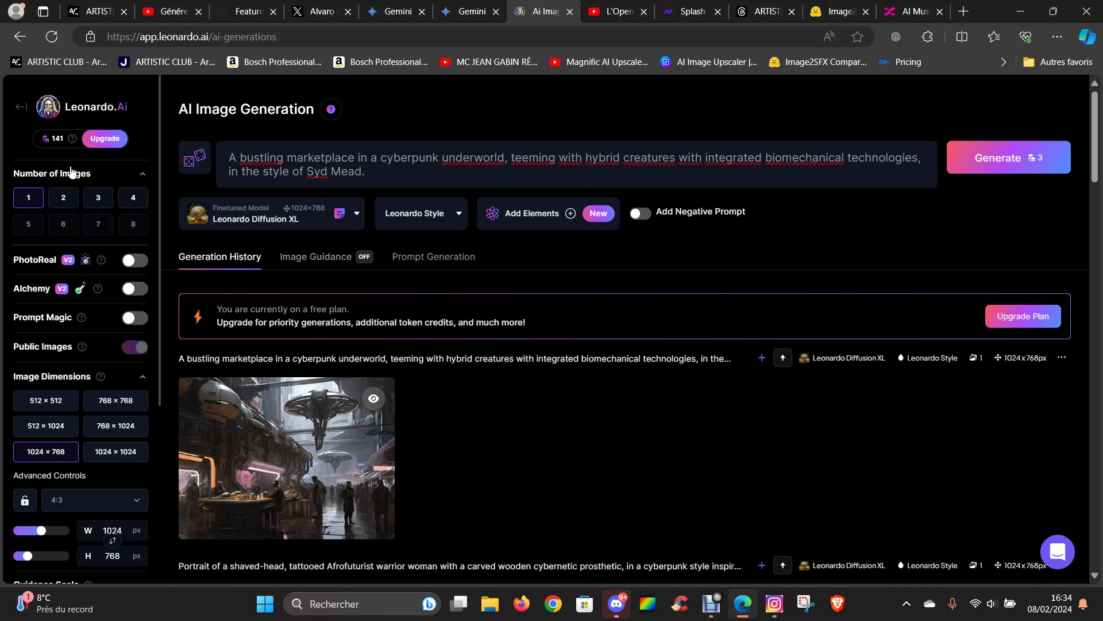
mouse_move(348, 416)
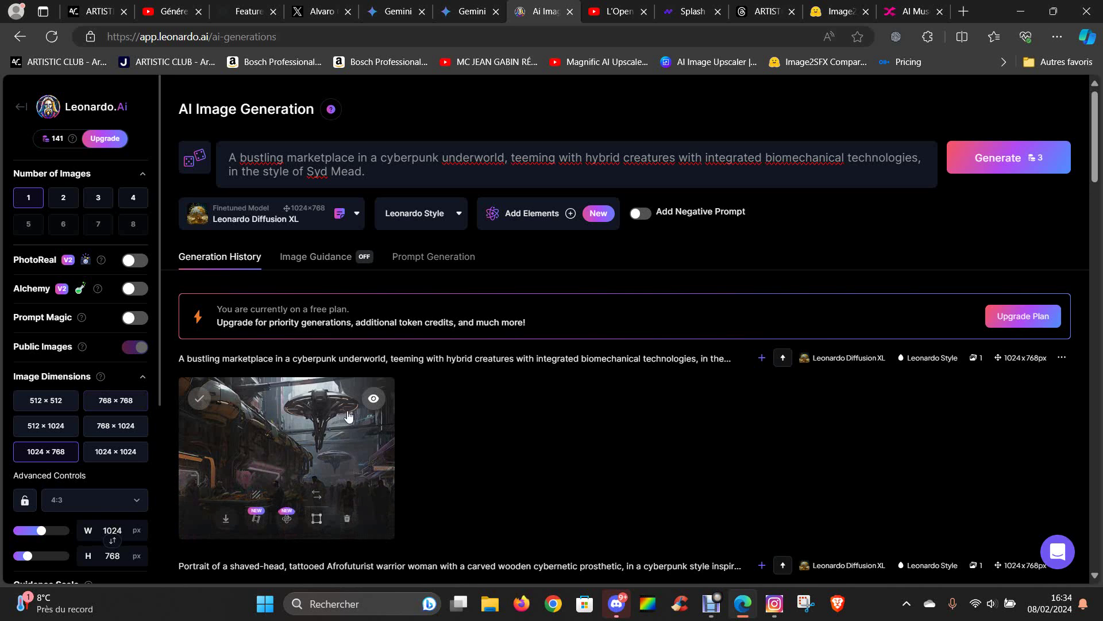
View the generated cyberpunk marketplace image enlarged, close its preview, and look over the earlier images in the generation history
click(317, 428)
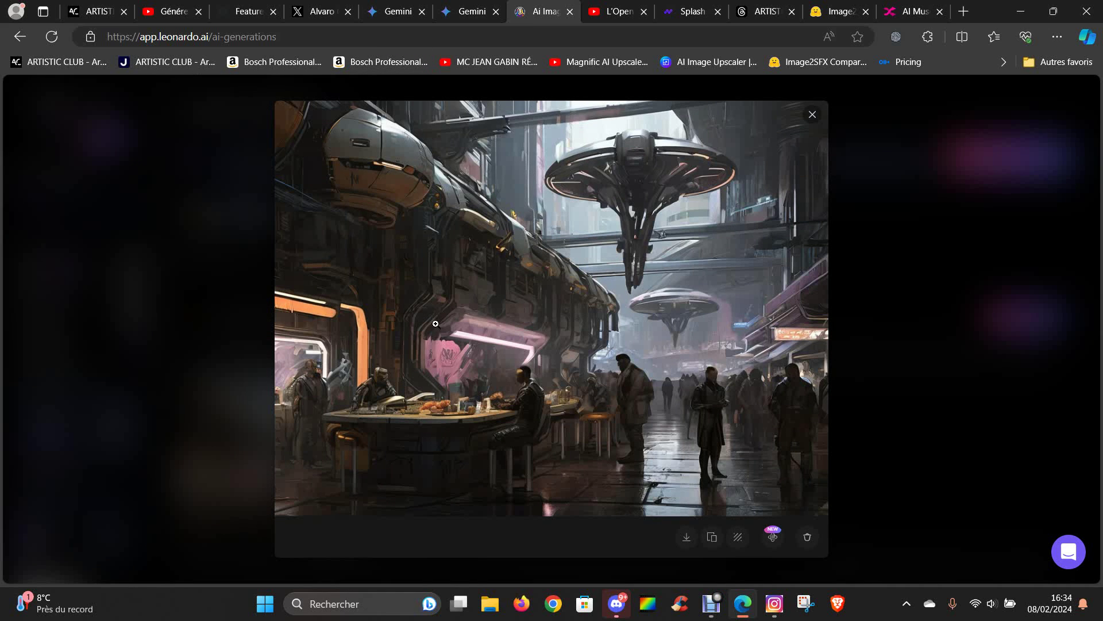
click(965, 13)
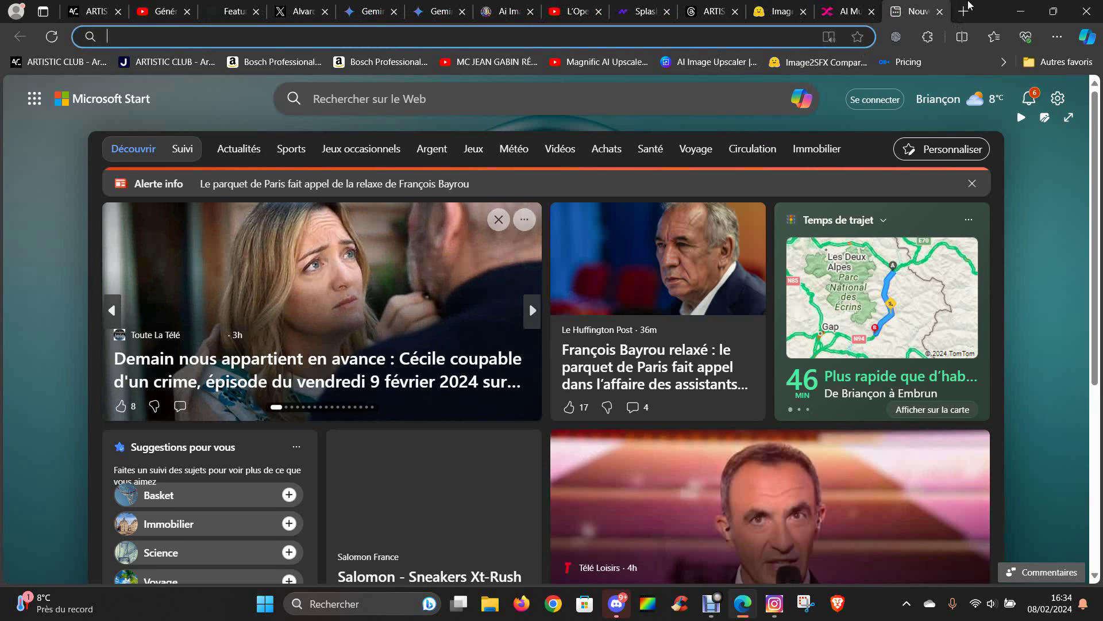
click(941, 12)
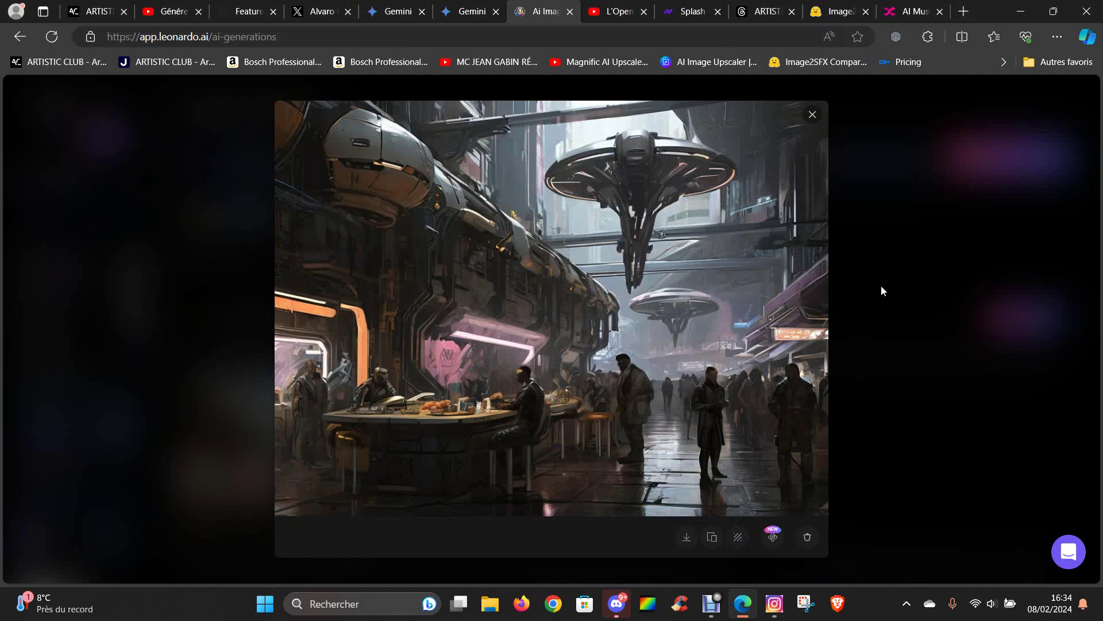
click(904, 244)
scroll(314, 253, down, 1)
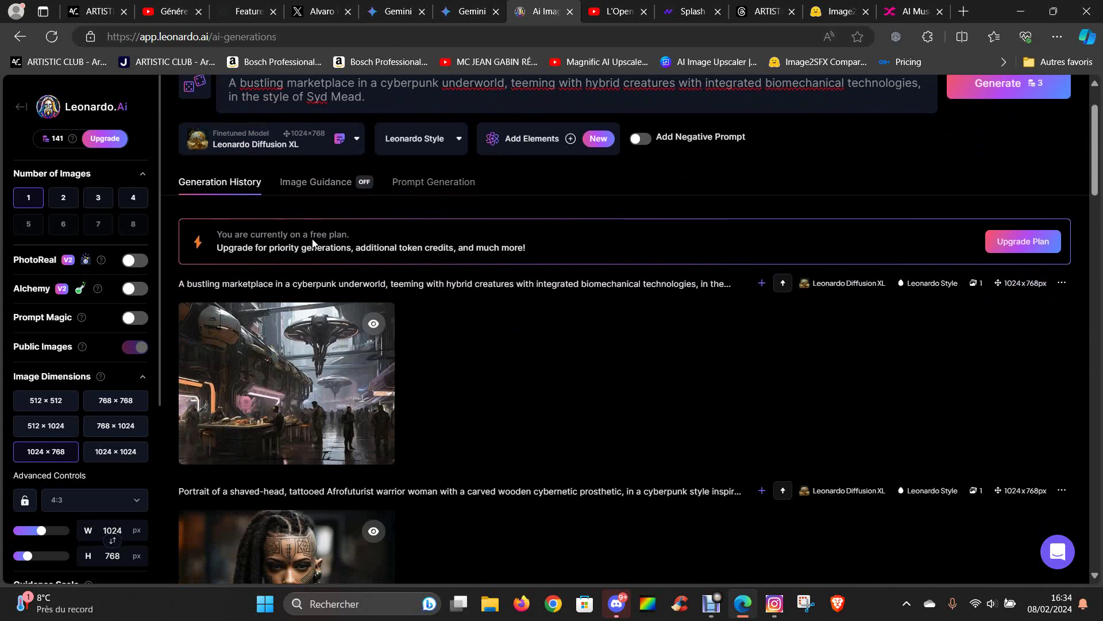
click(346, 339)
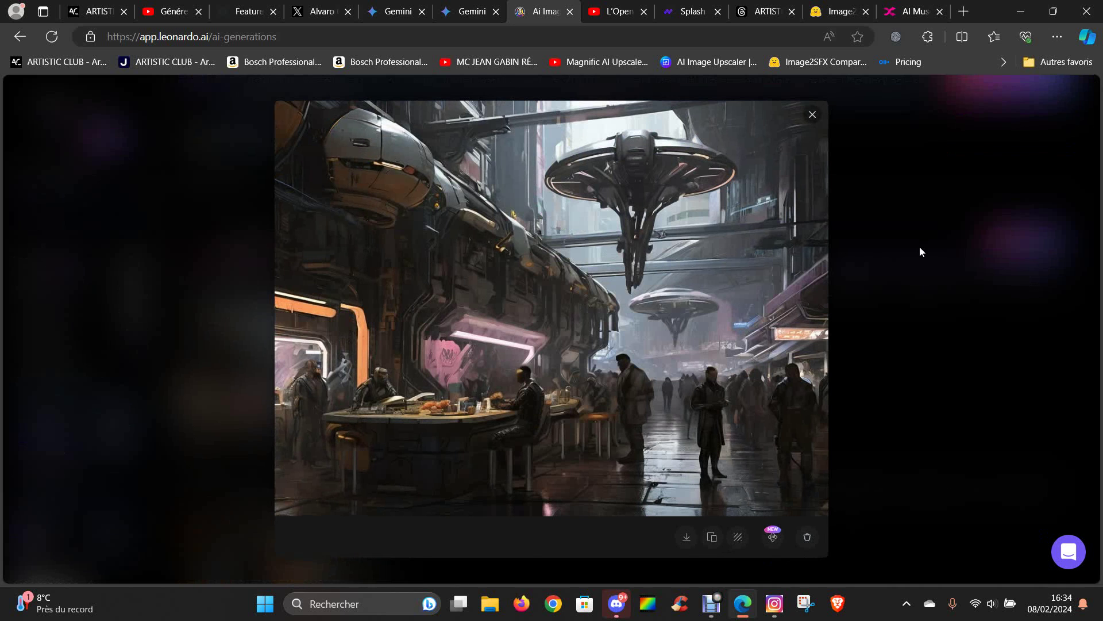
click(920, 247)
scroll(320, 333, down, 5)
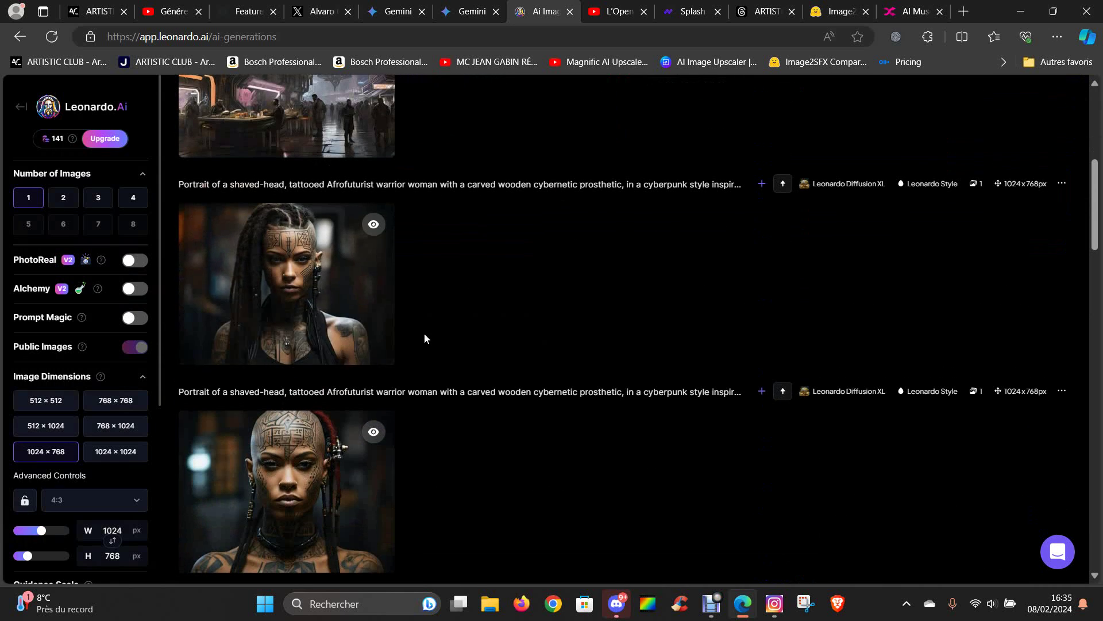
scroll(425, 338, up, 5)
Switch to the Gemini conversation and copy the third English prompt, about the androgynous android, without its list number
click(473, 14)
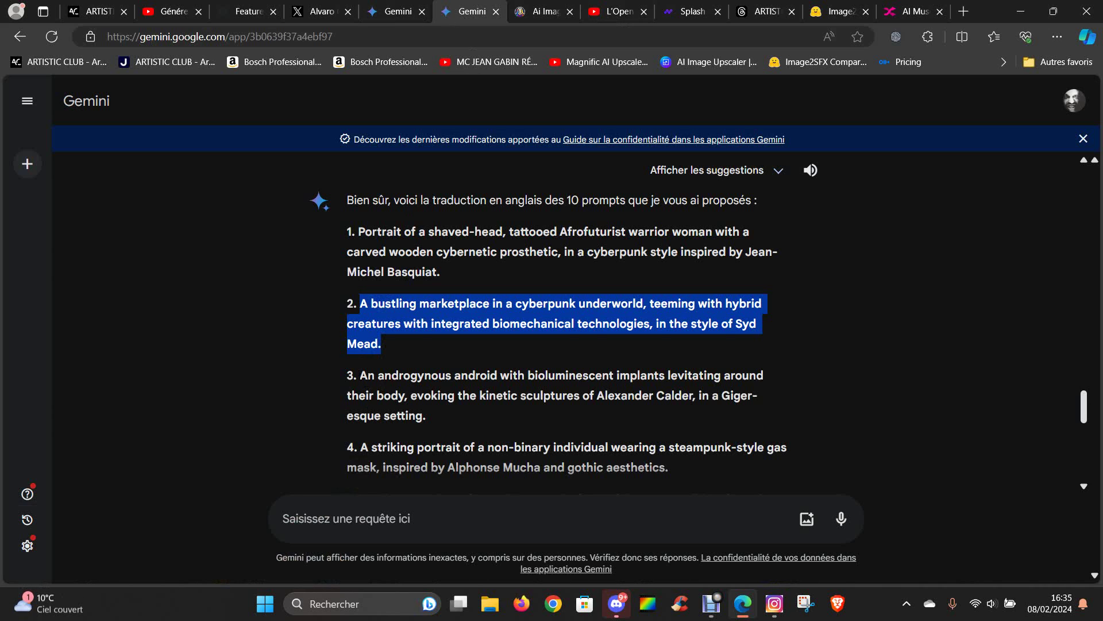
drag(361, 375, 516, 408)
key(ctrl+c)
right_click(516, 408)
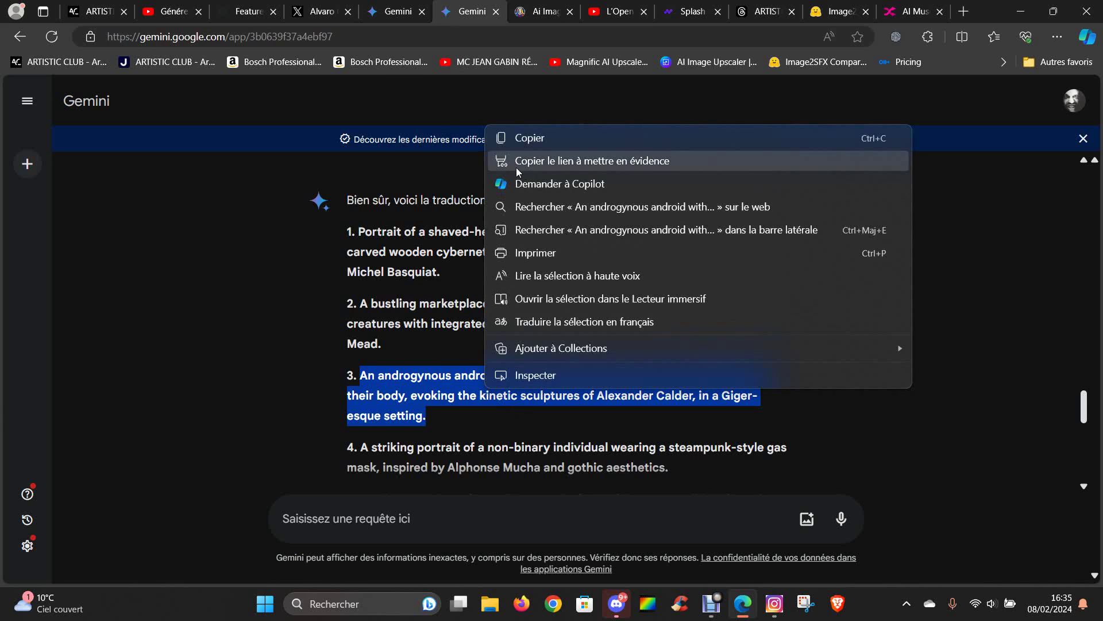
click(533, 140)
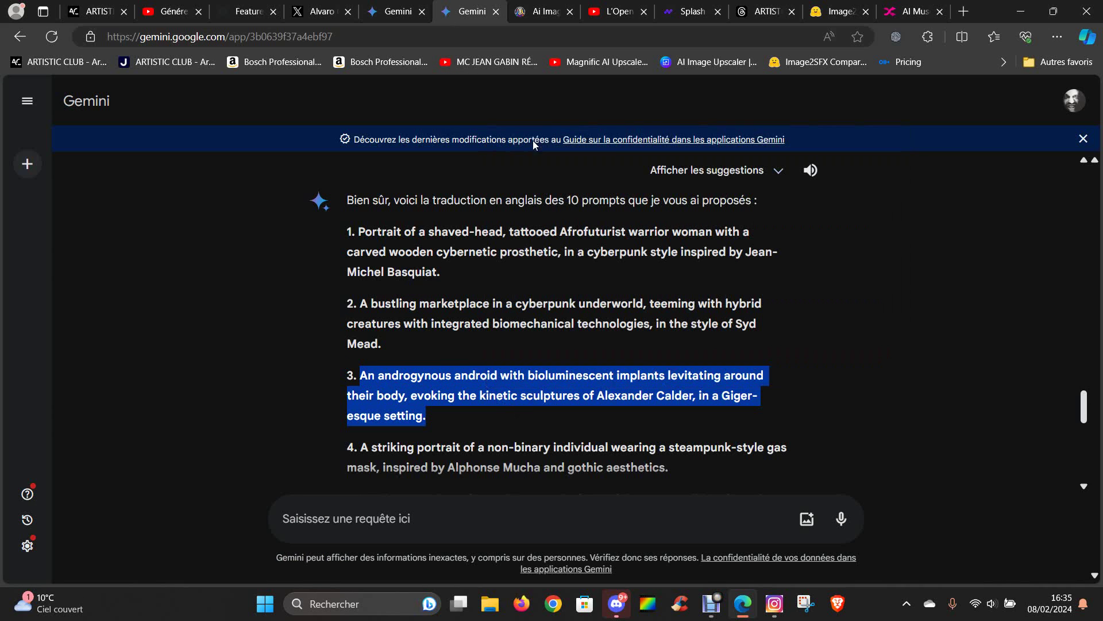
Switch to Leonardo.Ai, replace the marketplace prompt with the copied android prompt and generate the image
click(542, 11)
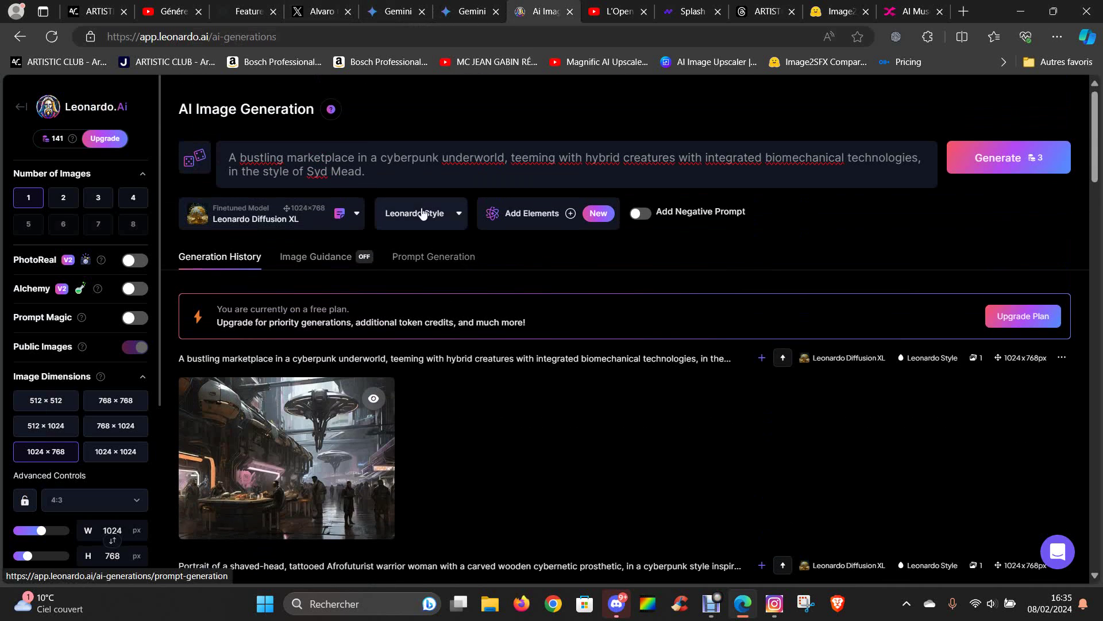
drag(371, 171, 231, 163)
right_click(389, 172)
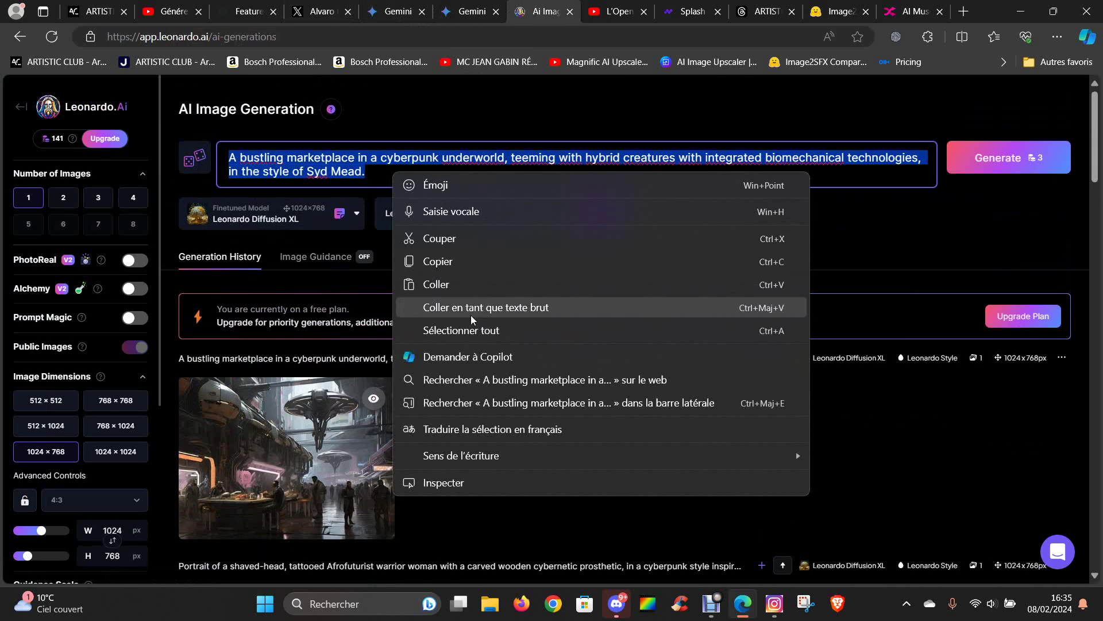
click(483, 283)
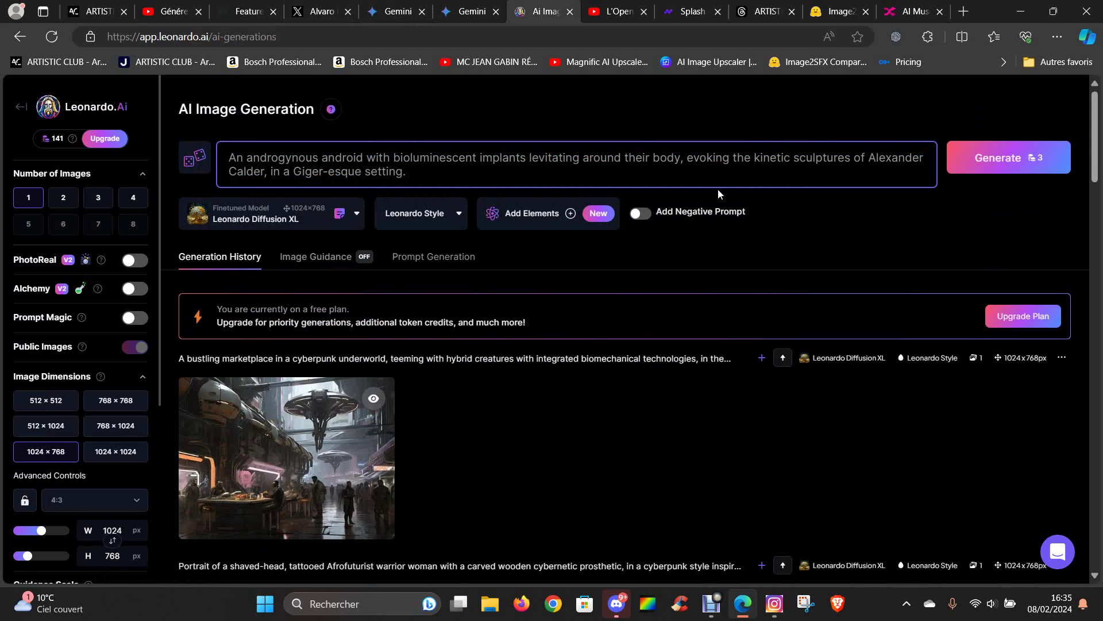
click(971, 164)
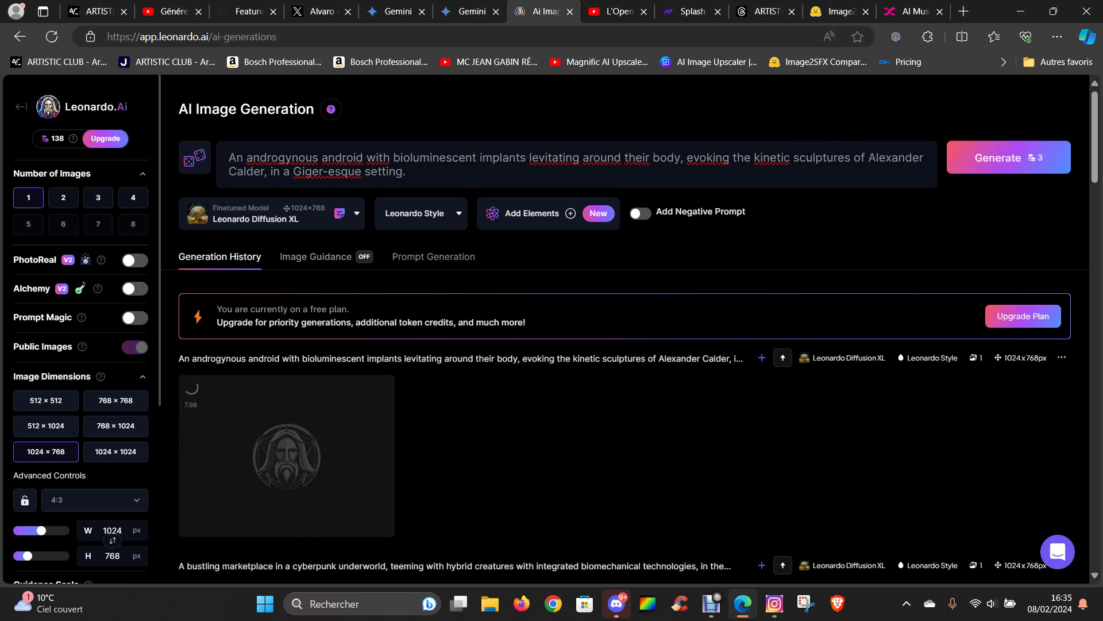
Return to the Gemini conversation and look through the French prompts and their English translations
click(457, 13)
scroll(397, 298, down, 7)
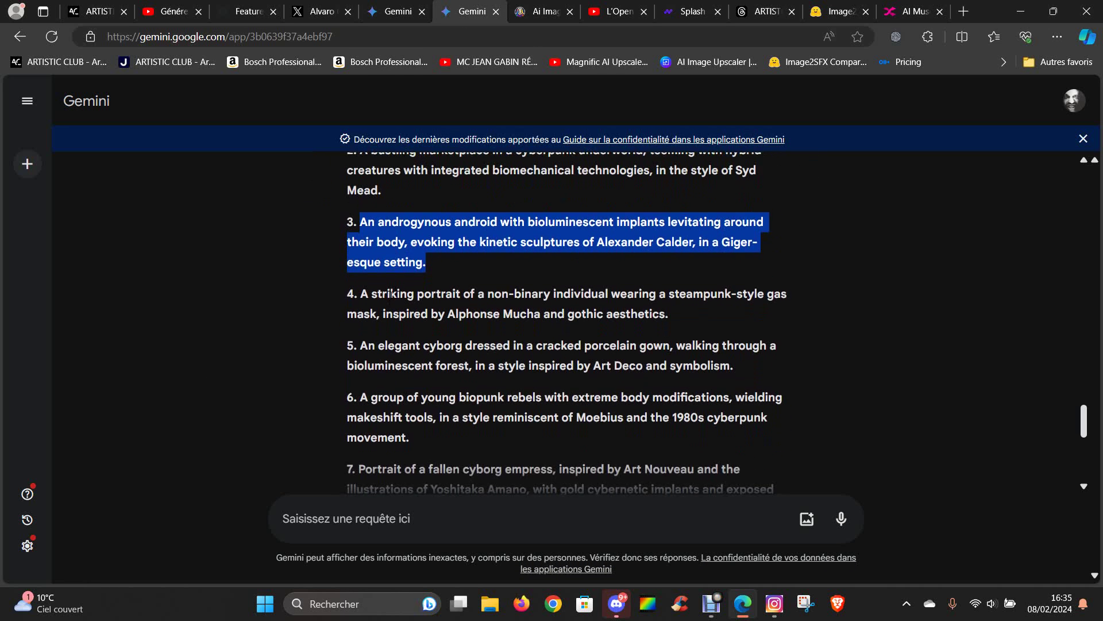
scroll(398, 313, down, 3)
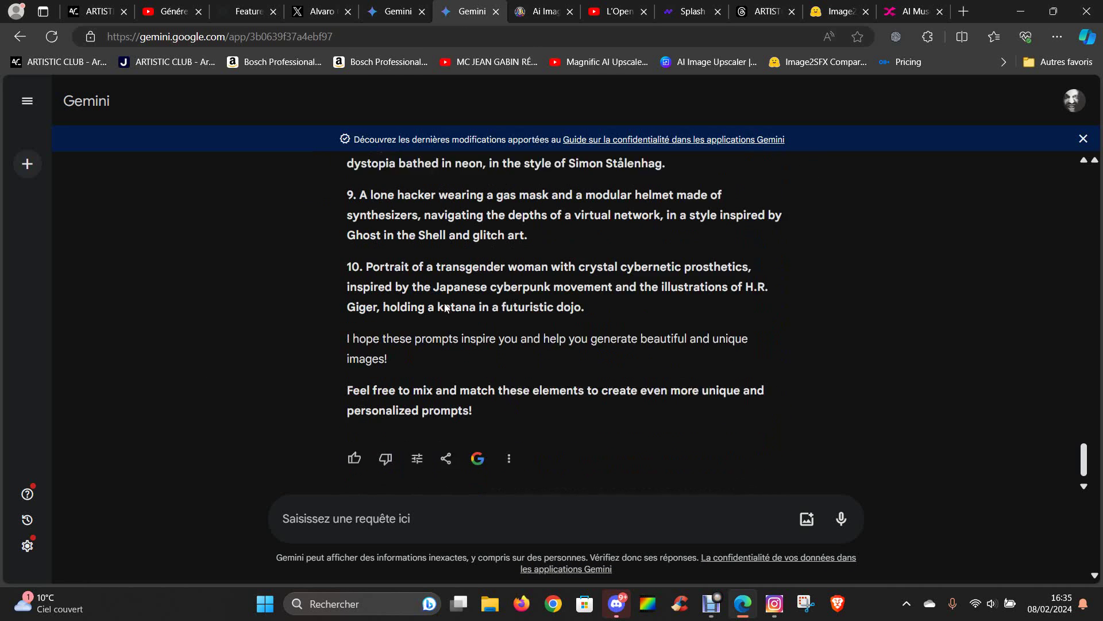
scroll(575, 377, up, 15)
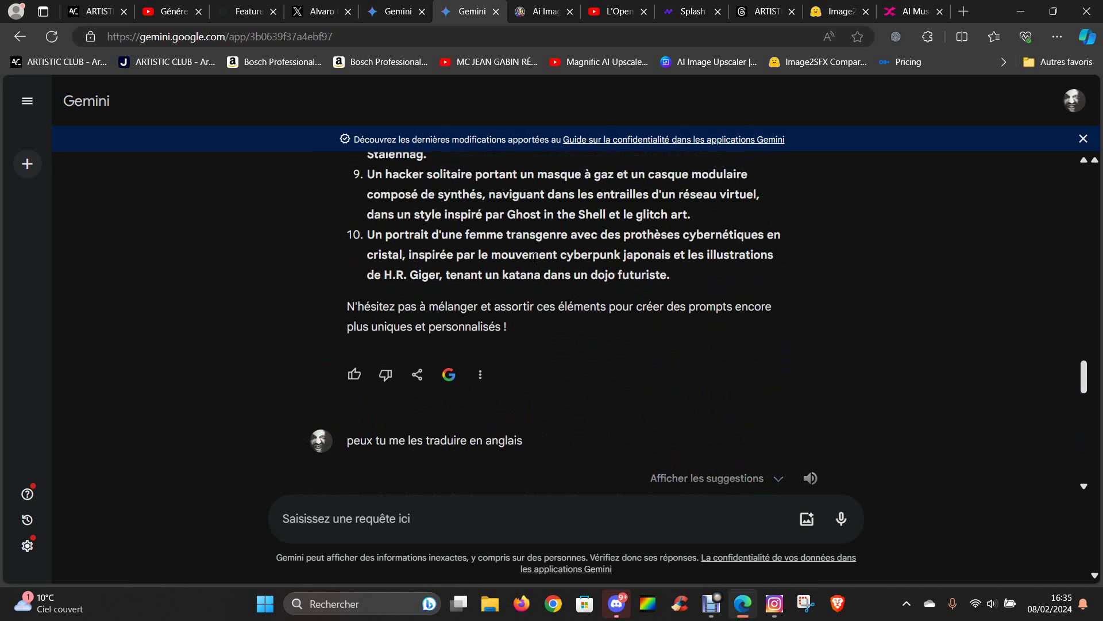
scroll(475, 285, down, 5)
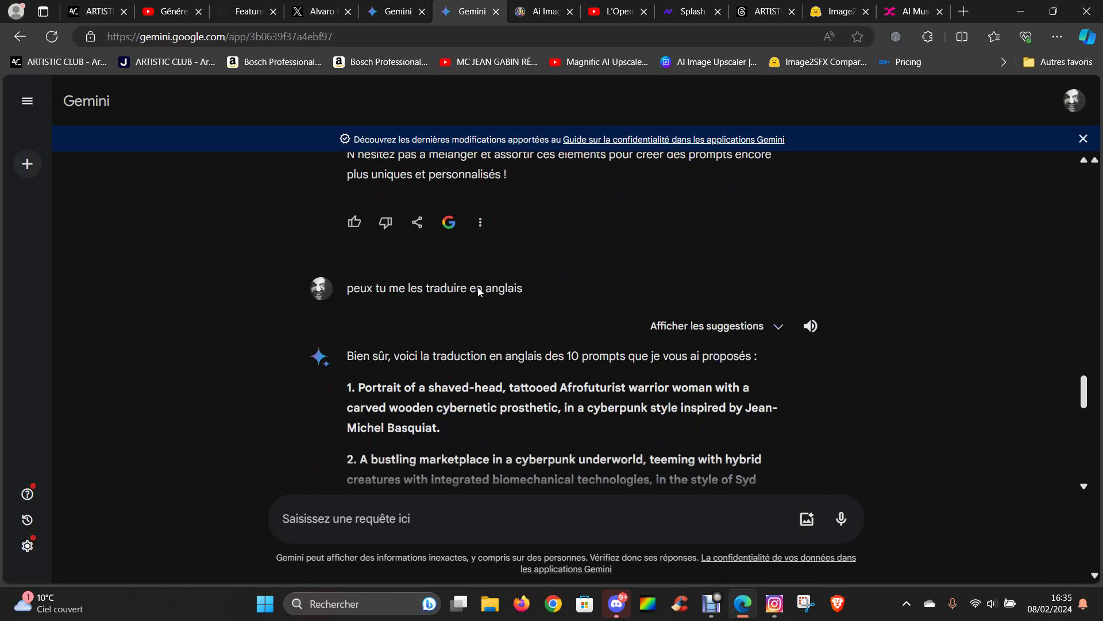
drag(425, 363, 361, 323)
scroll(277, 206, down, 2)
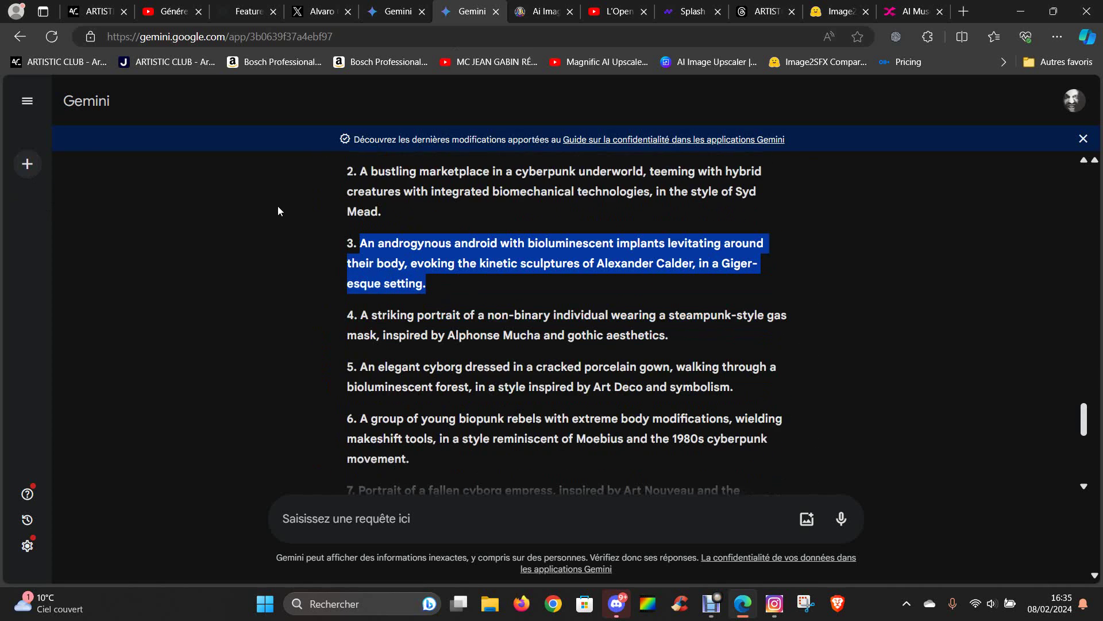
Switch to the empty Gemini chat and begin the request "ecris moi un article de blog sur la génération d'images"
click(397, 12)
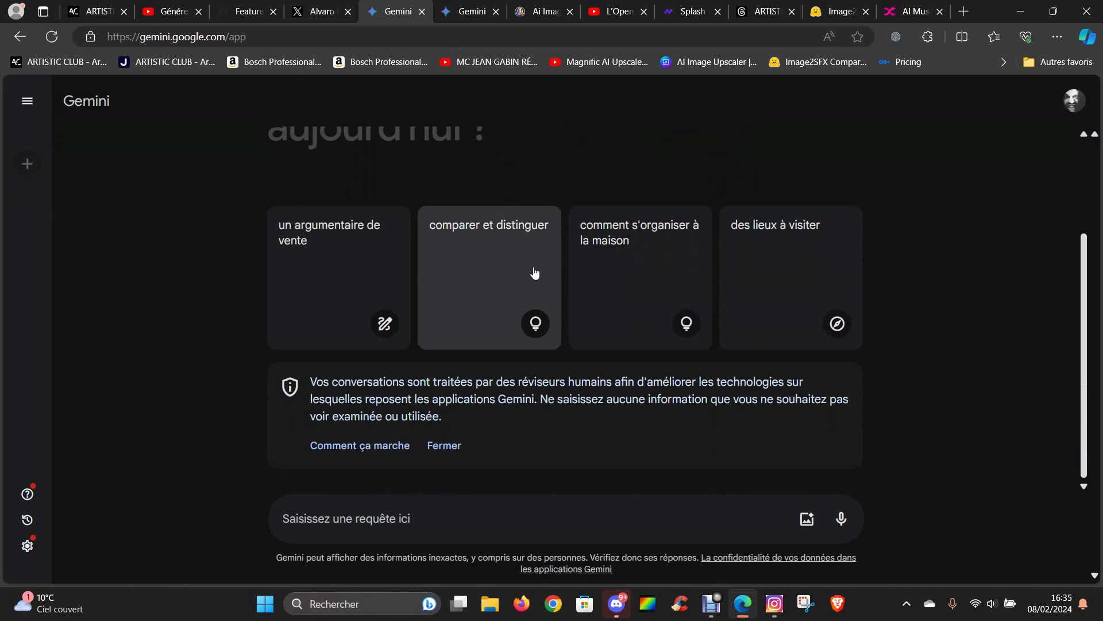
click(428, 527)
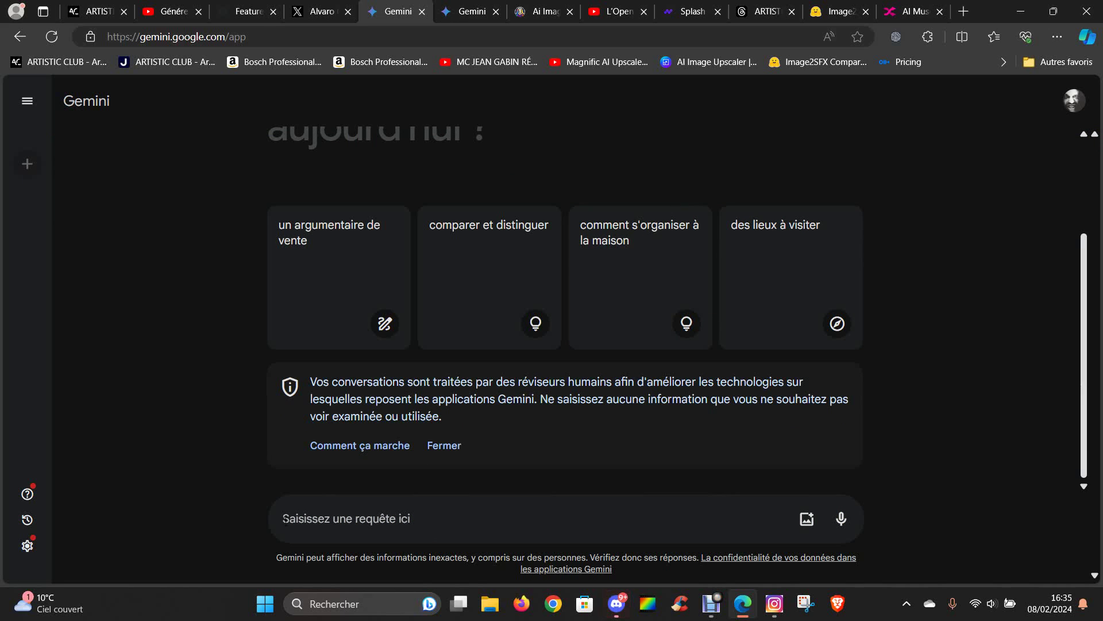
text(ecris)
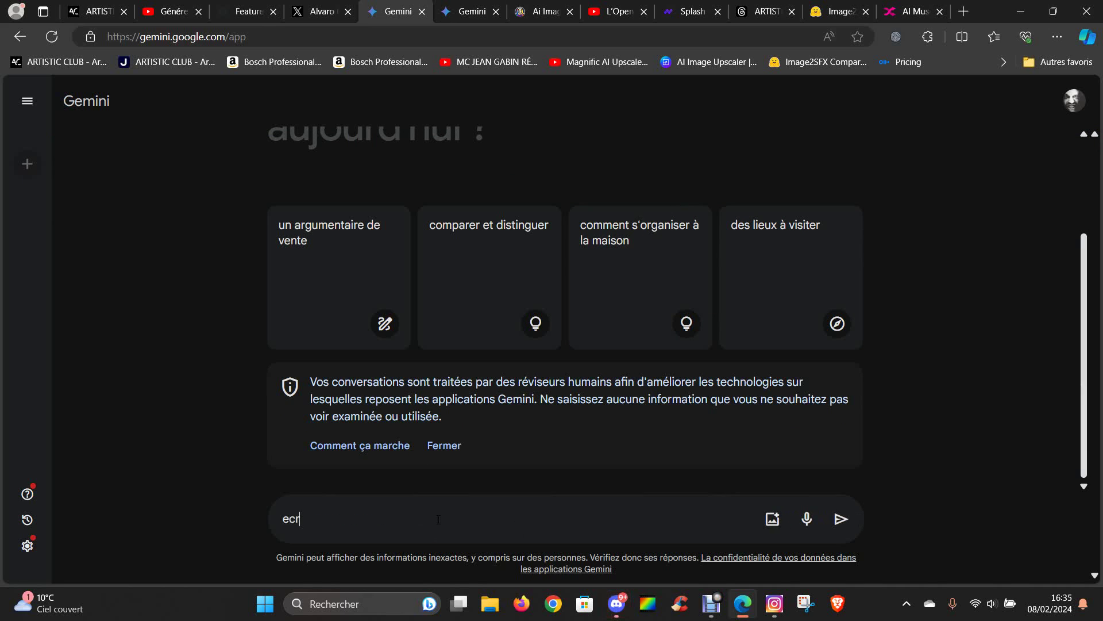
key(BackSpace)
key(BackSpace)
key(BackSpace)
text(s)
key(BackSpace)
text(is m)
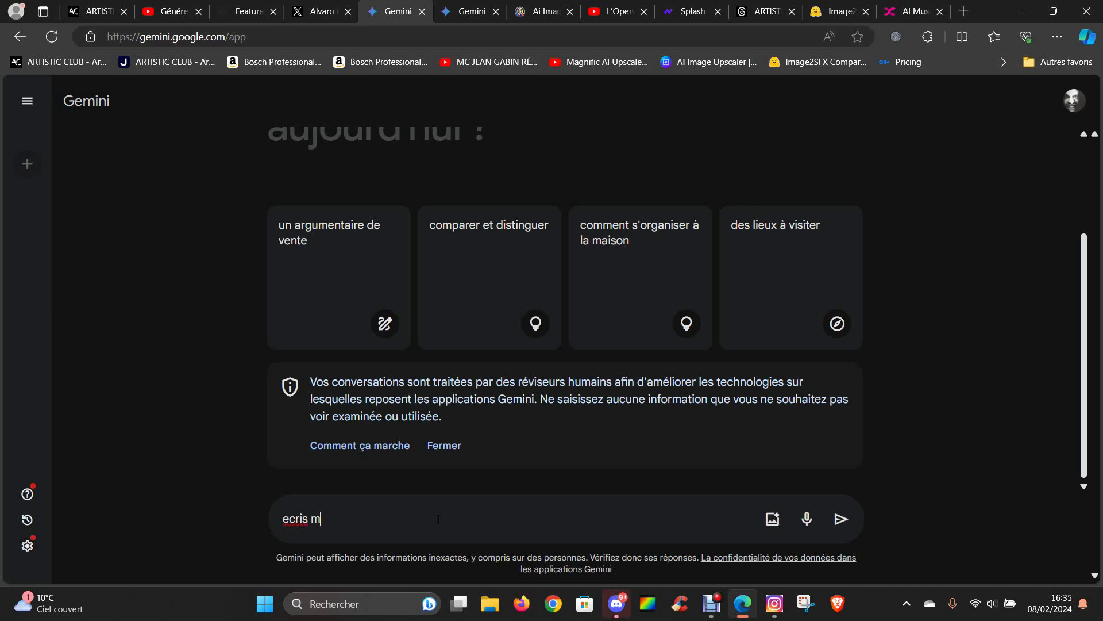
text(oi un article de blog sur la )
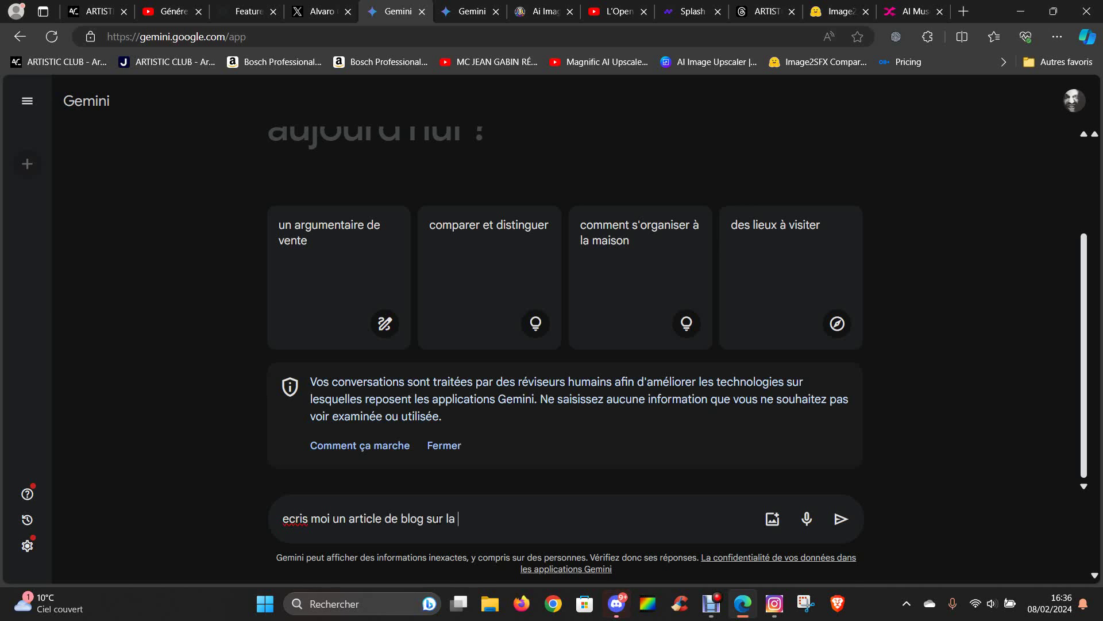
text(génération d'images)
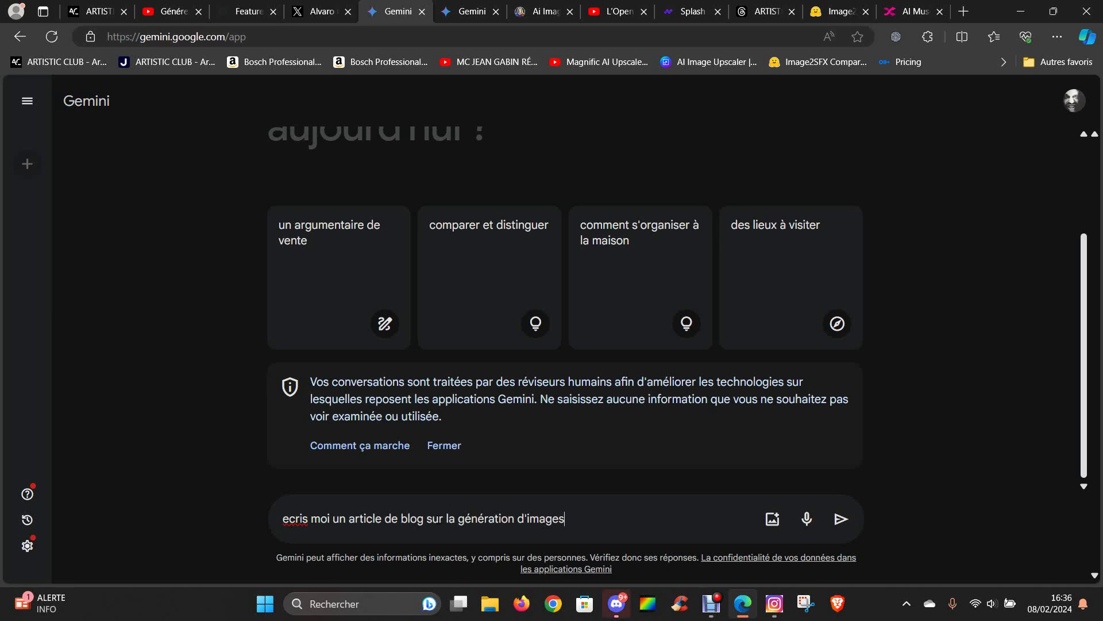
Complete the blog article request with the words "via intelligence artificielle"
text( via intelligence intellect)
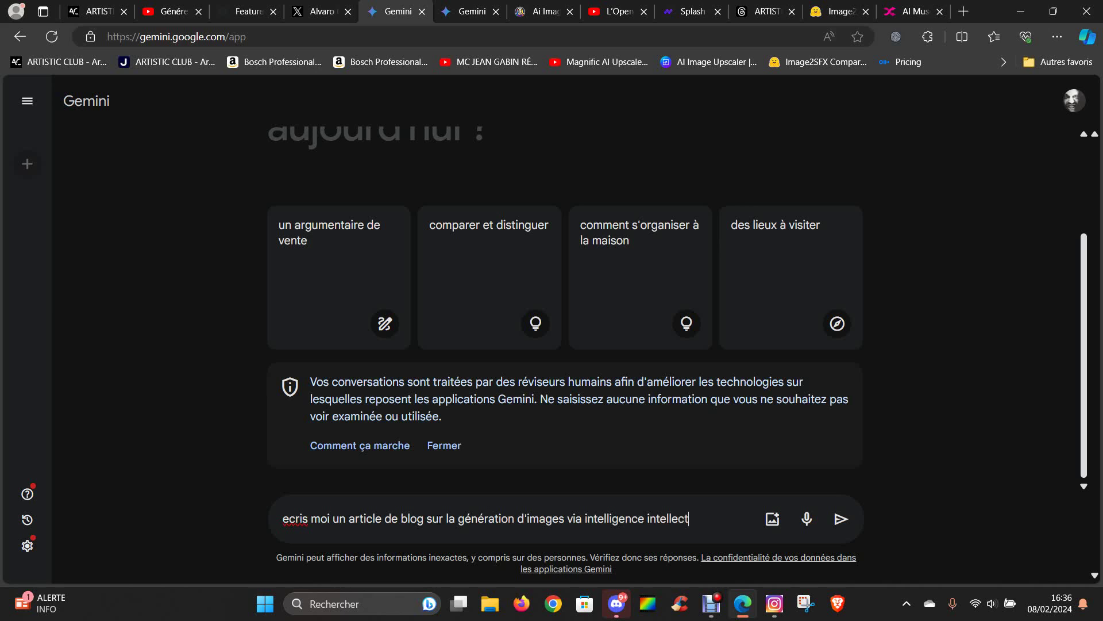
text(uell)
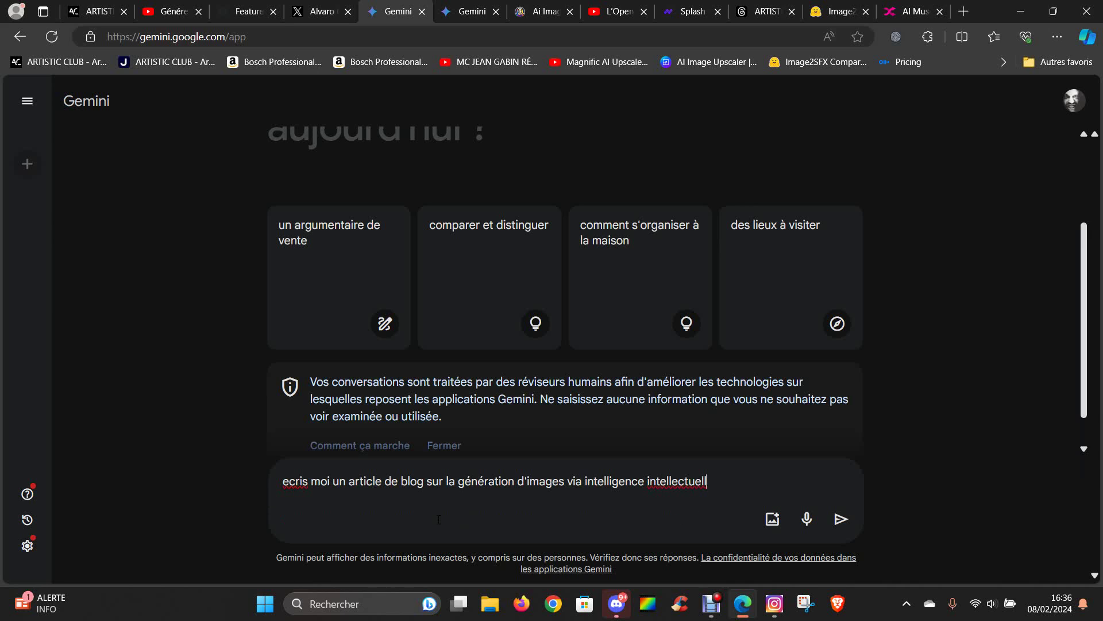
key(BackSpace)
key(BackSpace)
key(BackSpace)
key(BackSpace)
key(BackSpace)
key(BackSpace)
key(BackSpace)
key(BackSpace)
key(BackSpace)
key(BackSpace)
key(BackSpace)
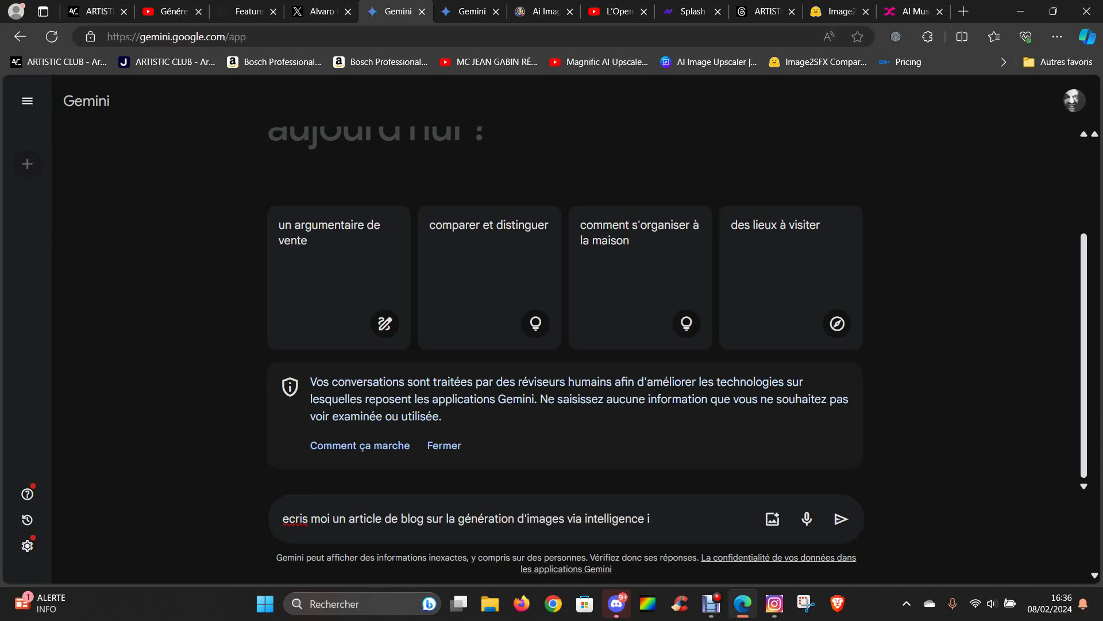
key(BackSpace)
text(artificielle)
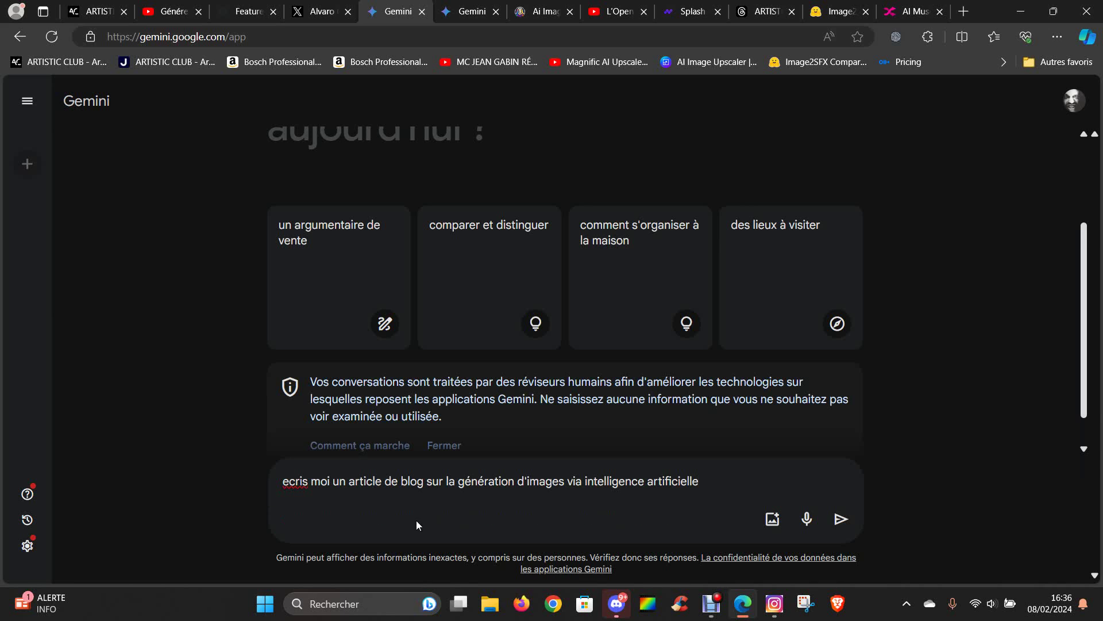
Correct the request's first word to "écris" and send the request to Gemini
right_click(299, 482)
click(345, 199)
click(841, 519)
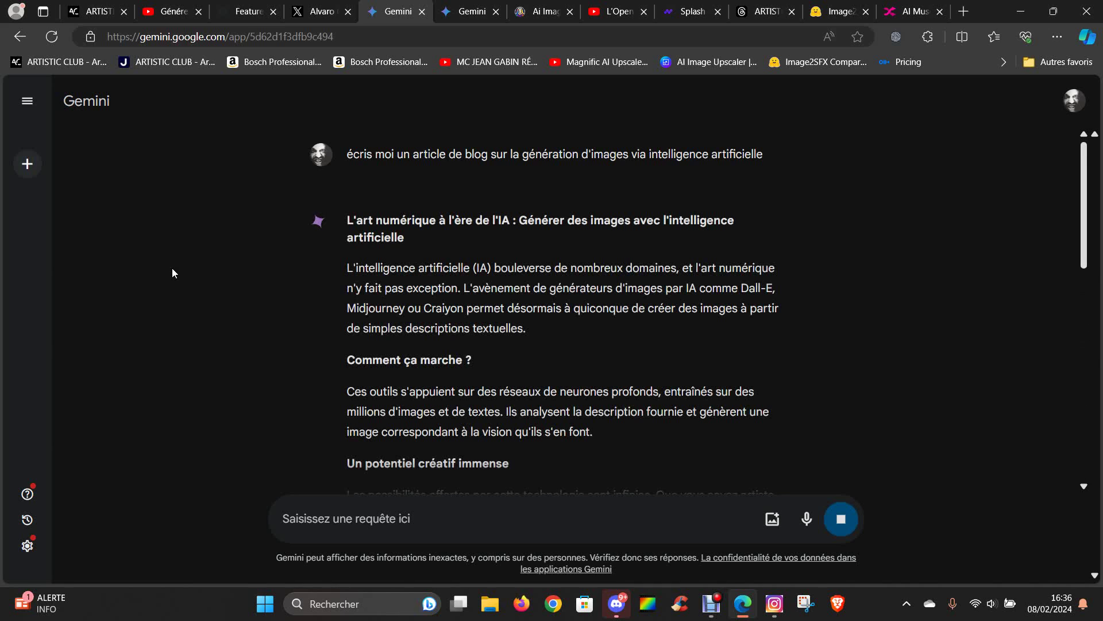
Read through Gemini's blog article on AI image generation, including its introduction, applications, challenges, conclusion and suggested links
scroll(285, 252, down, 9)
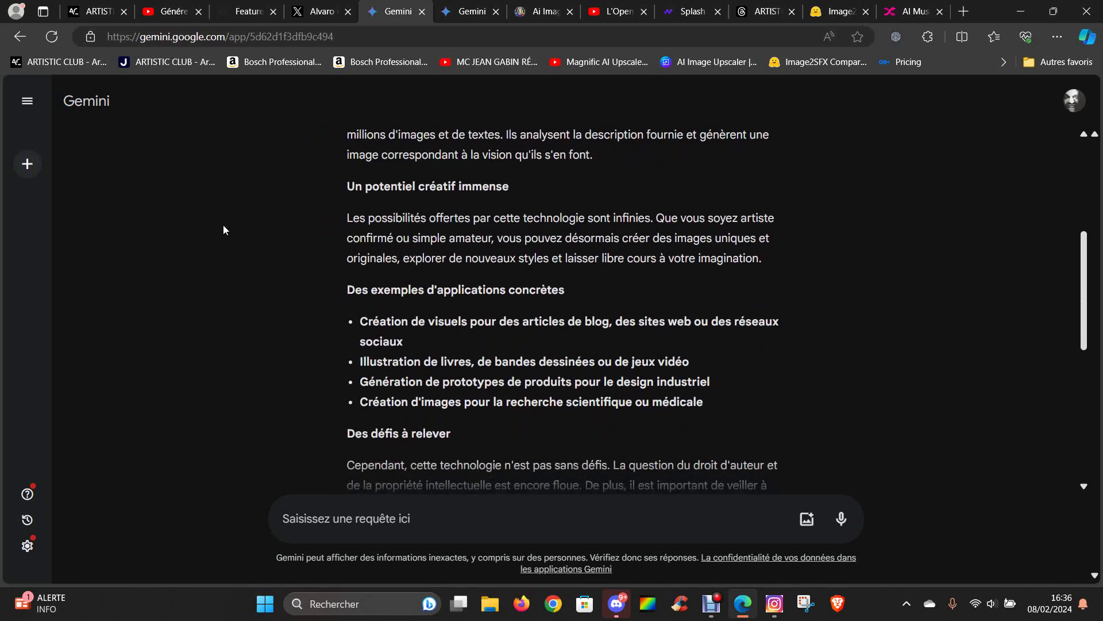
scroll(237, 225, down, 4)
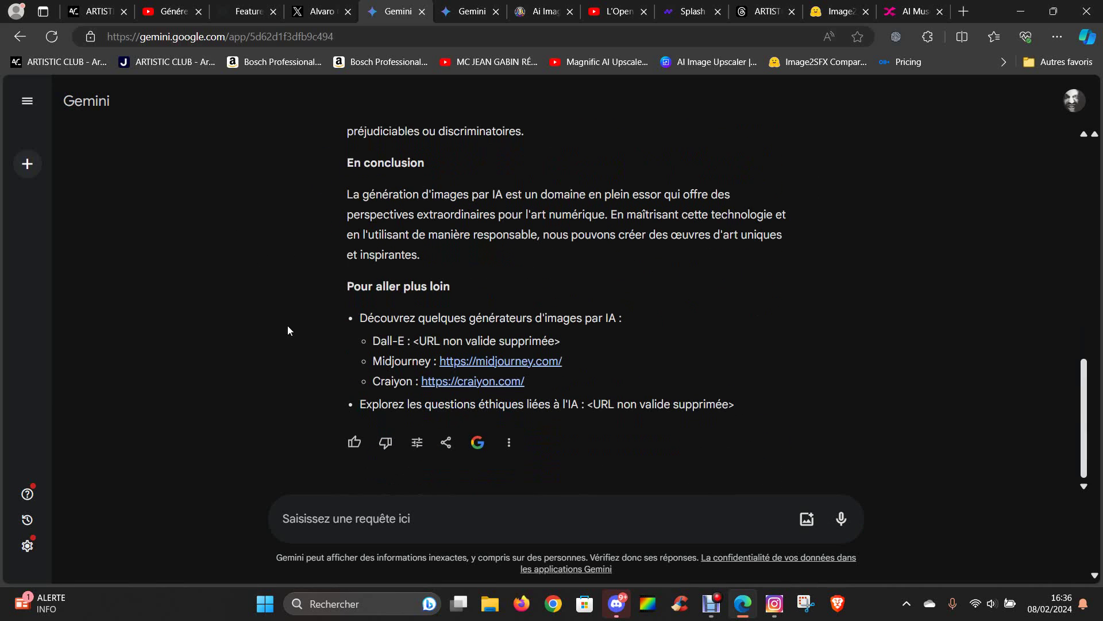
scroll(288, 325, up, 15)
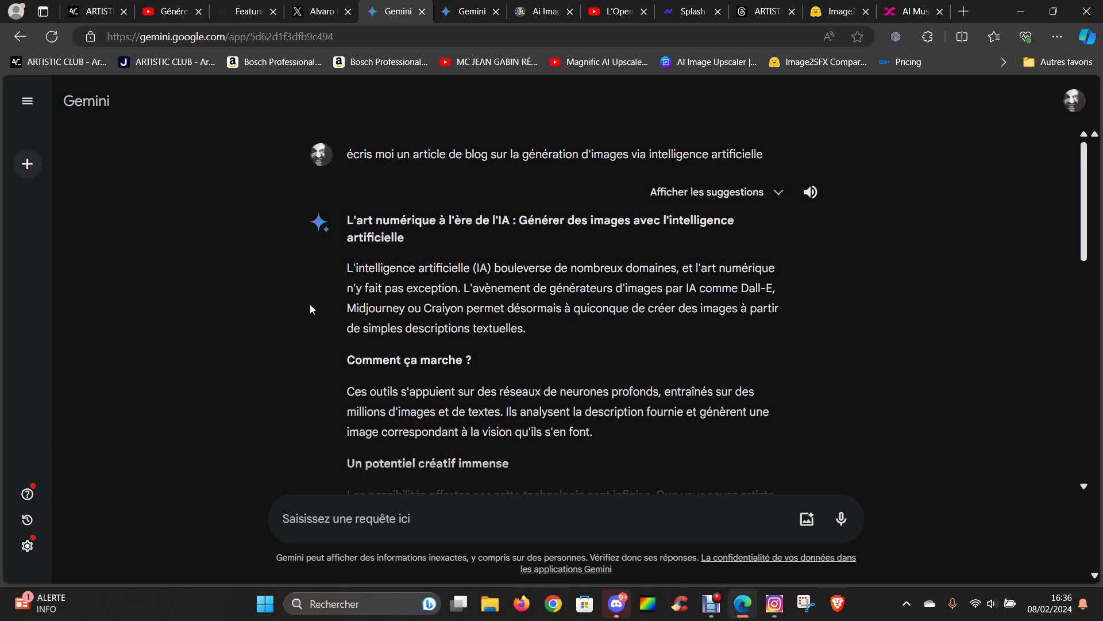
scroll(311, 266, down, 2)
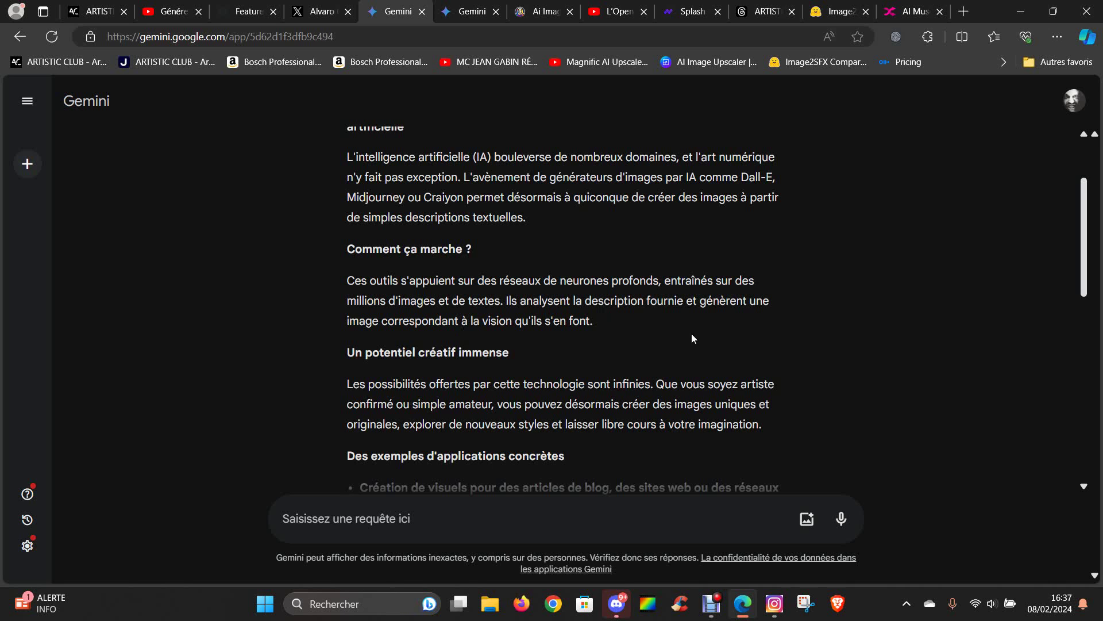
scroll(598, 299, down, 1)
scroll(339, 330, down, 1)
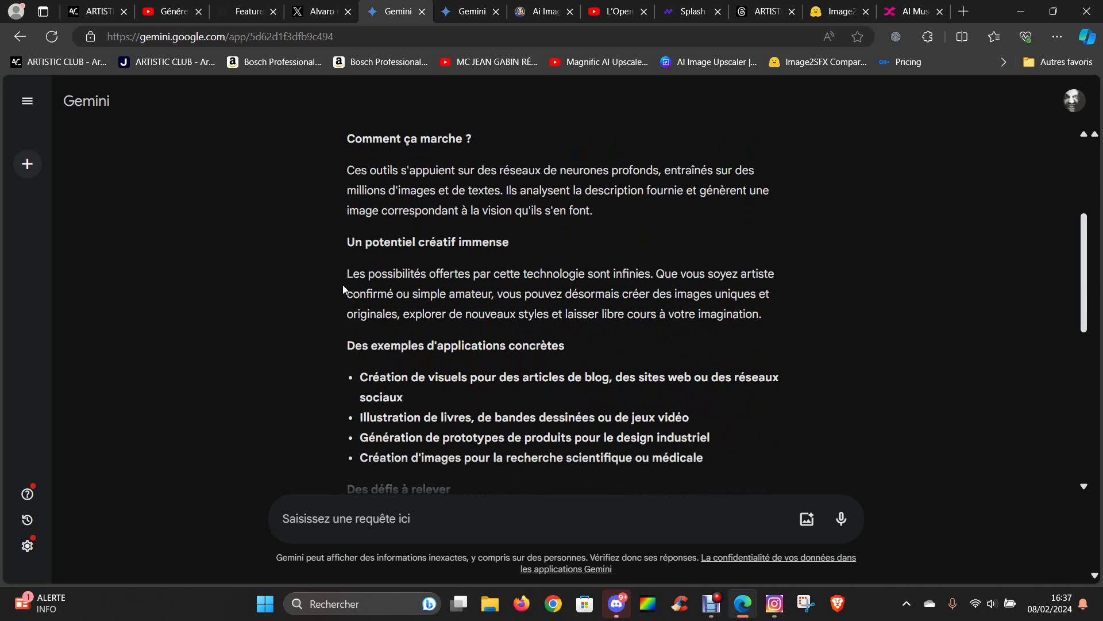
scroll(344, 289, down, 2)
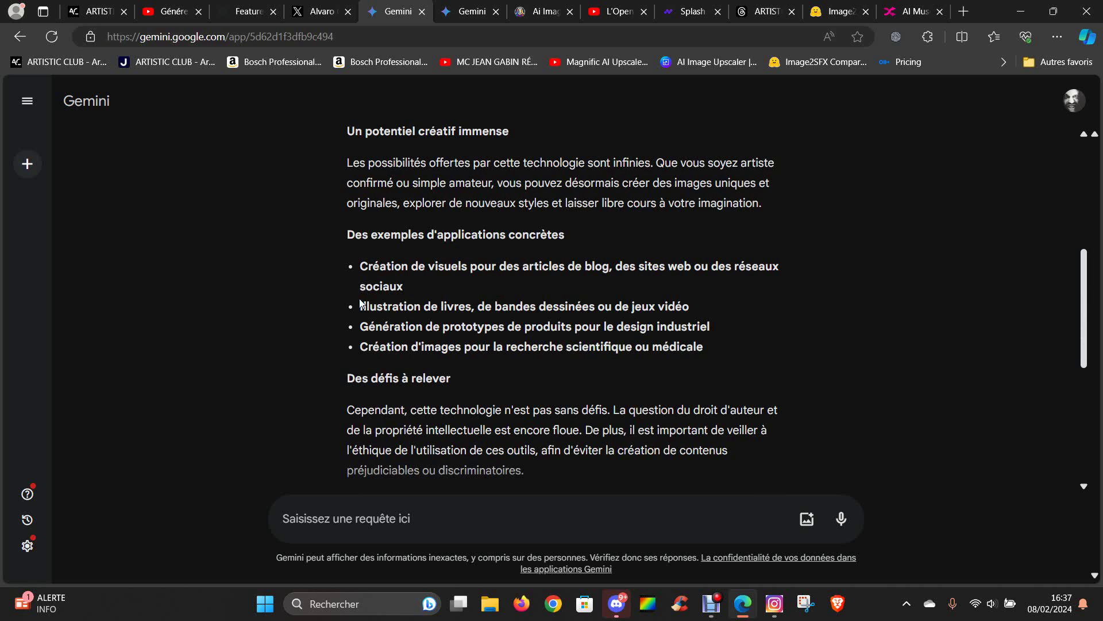
Review Gemini's blog article again, from its application examples and challenges to the conclusion and suggested links
scroll(390, 326, down, 3)
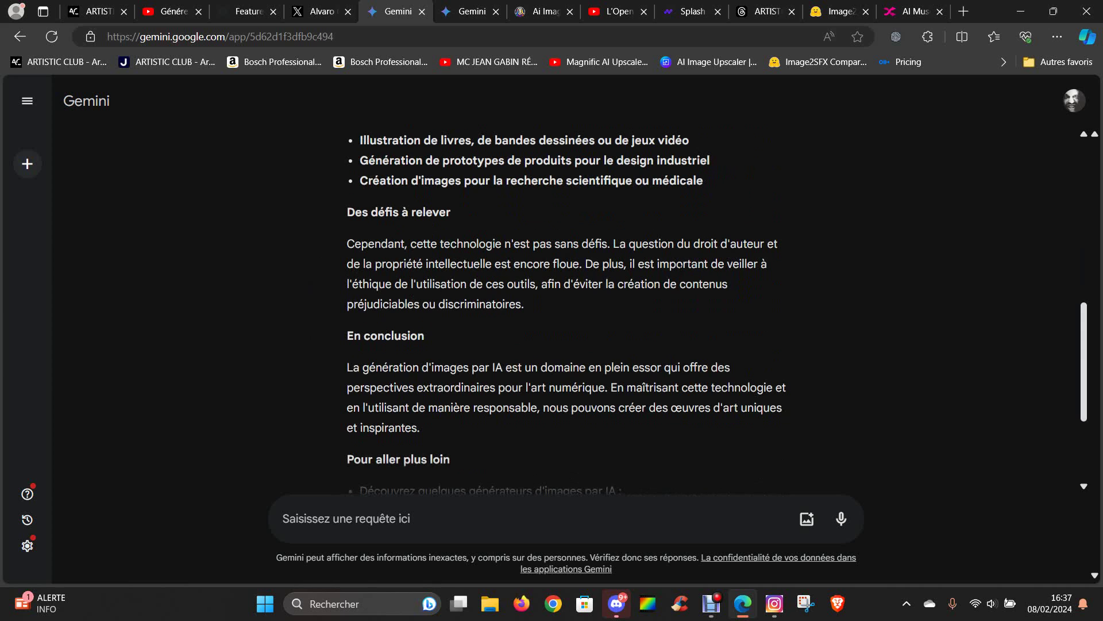
scroll(319, 292, down, 3)
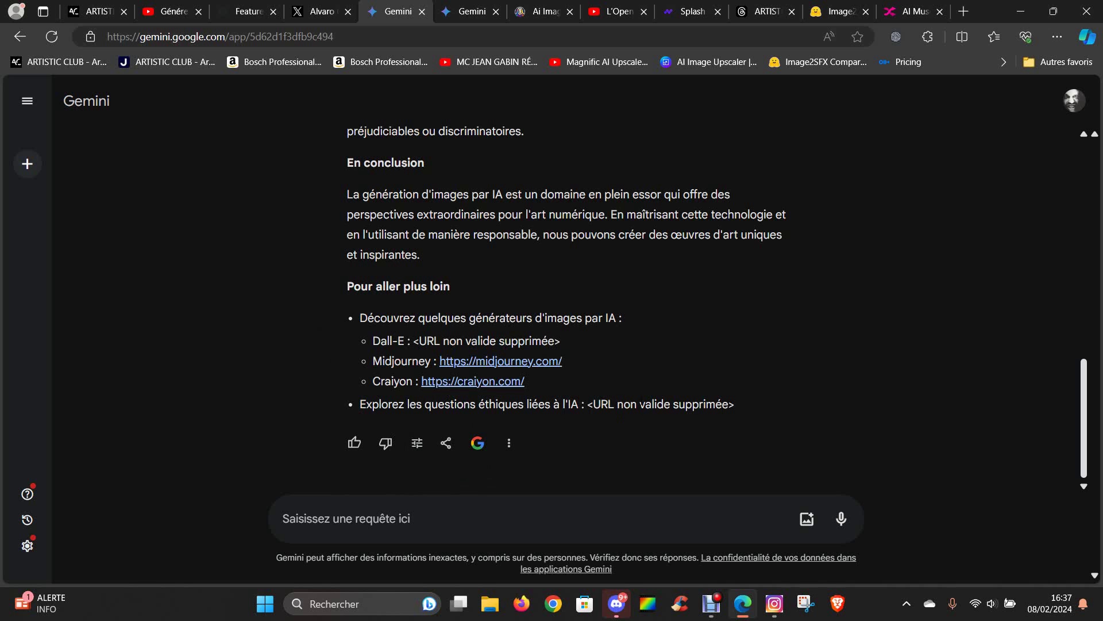
scroll(426, 281, up, 10)
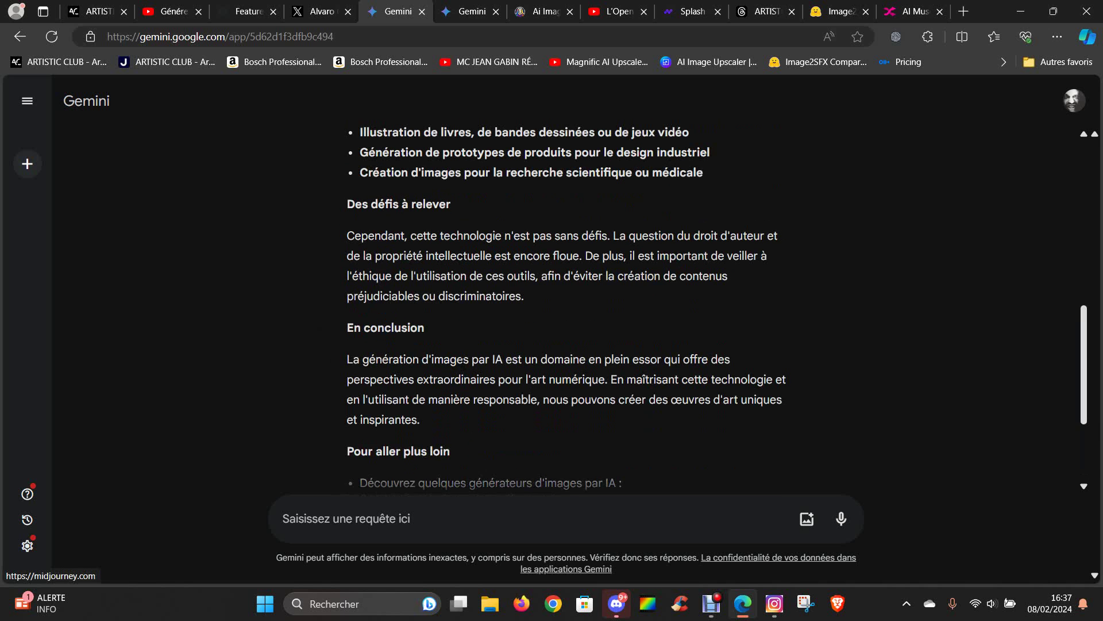
scroll(426, 280, up, 2)
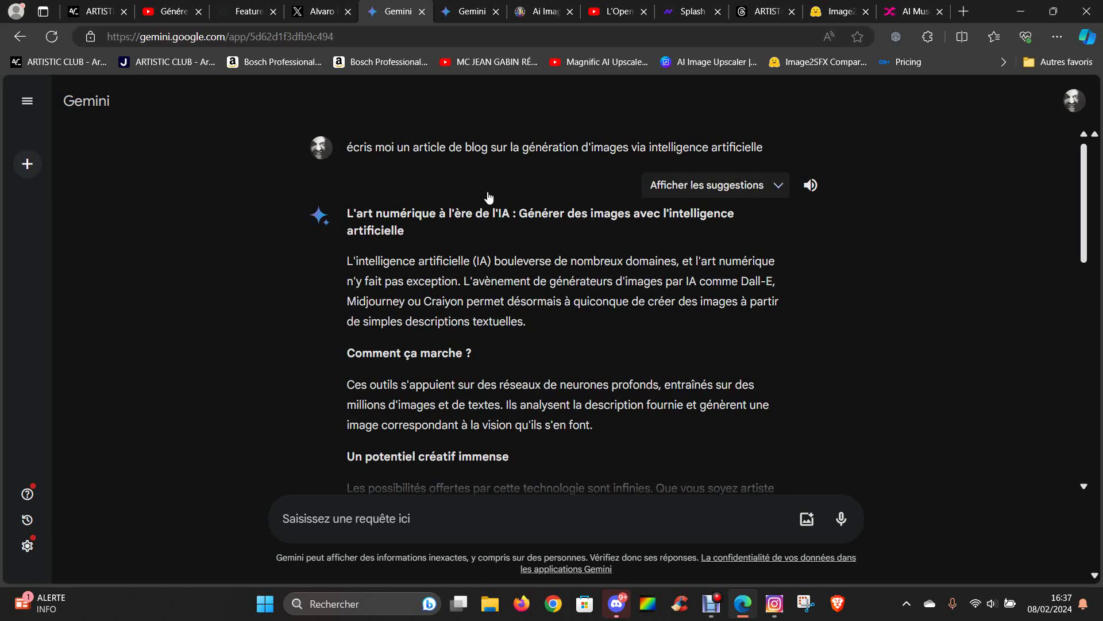
scroll(384, 252, down, 10)
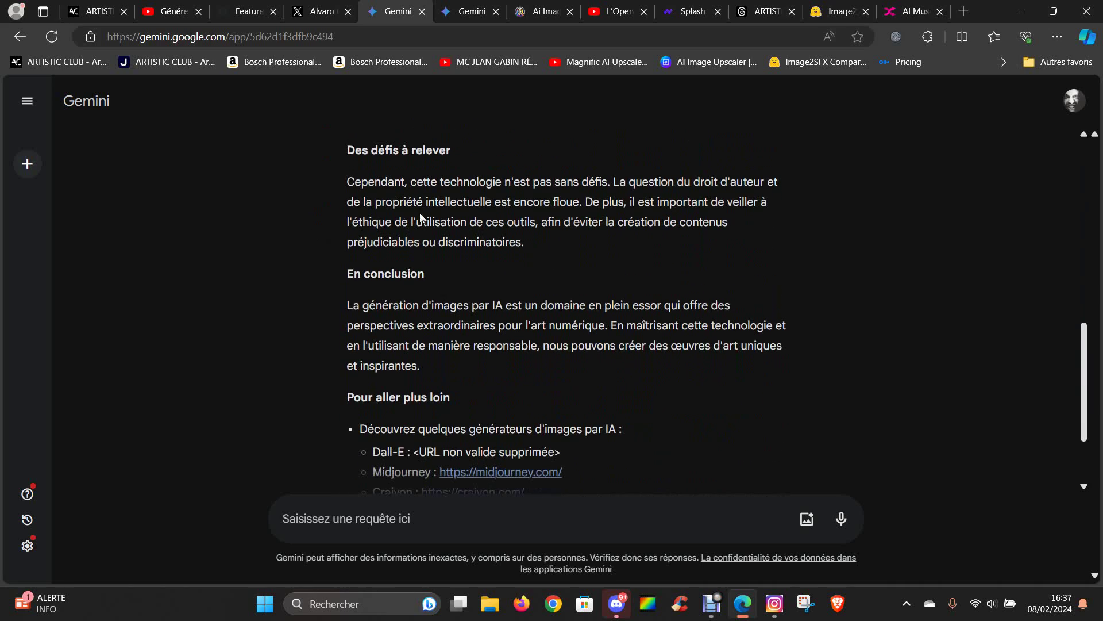
scroll(420, 217, down, 2)
scroll(362, 148, up, 13)
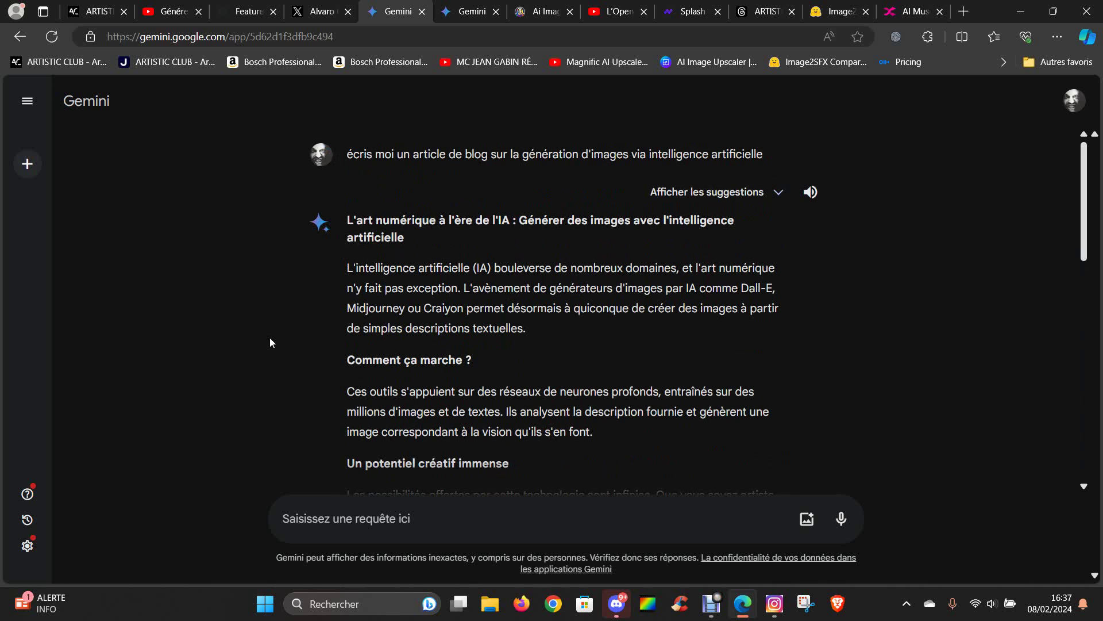
scroll(490, 441, down, 2)
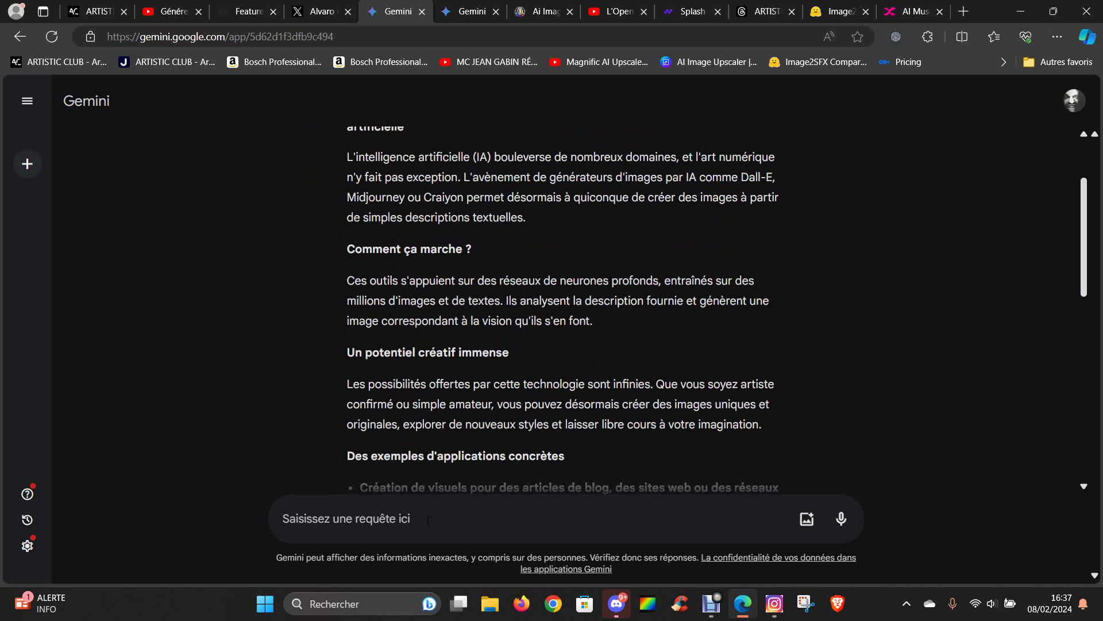
text(ecr)
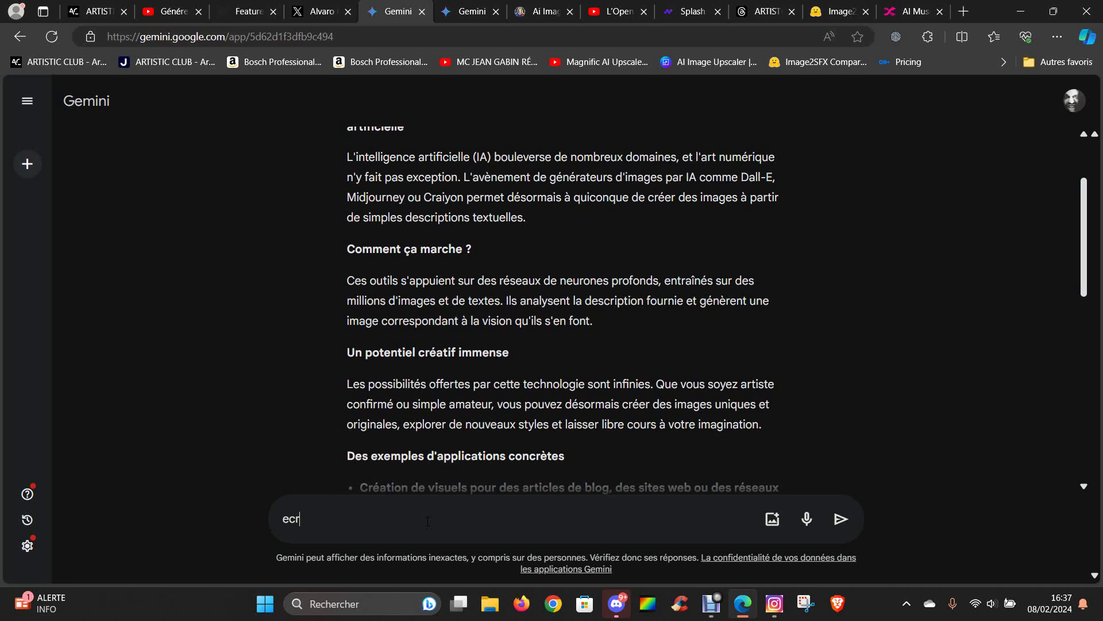
text(is moi)
key(BackSpace)
key(BackSpace)
key(BackSpace)
key(BackSpace)
key(BackSpace)
key(BackSpace)
key(BackSpace)
key(BackSpace)
key(BackSpace)
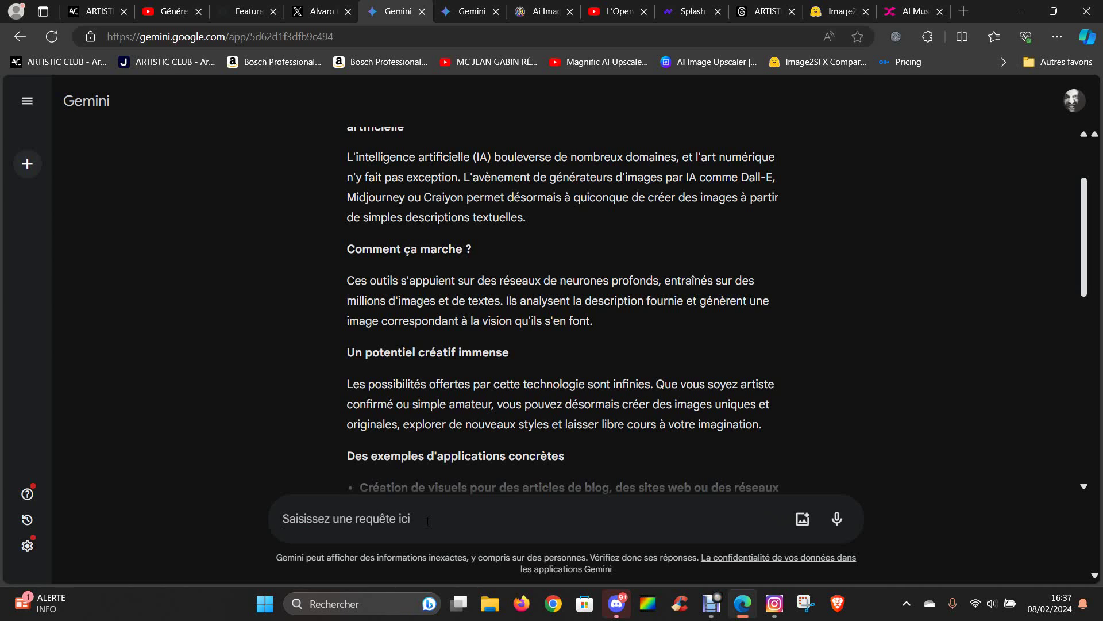
Send Gemini the request "donne moi un script pour générer une video you tube sur la generation d'image par ia"
text(donne moi )
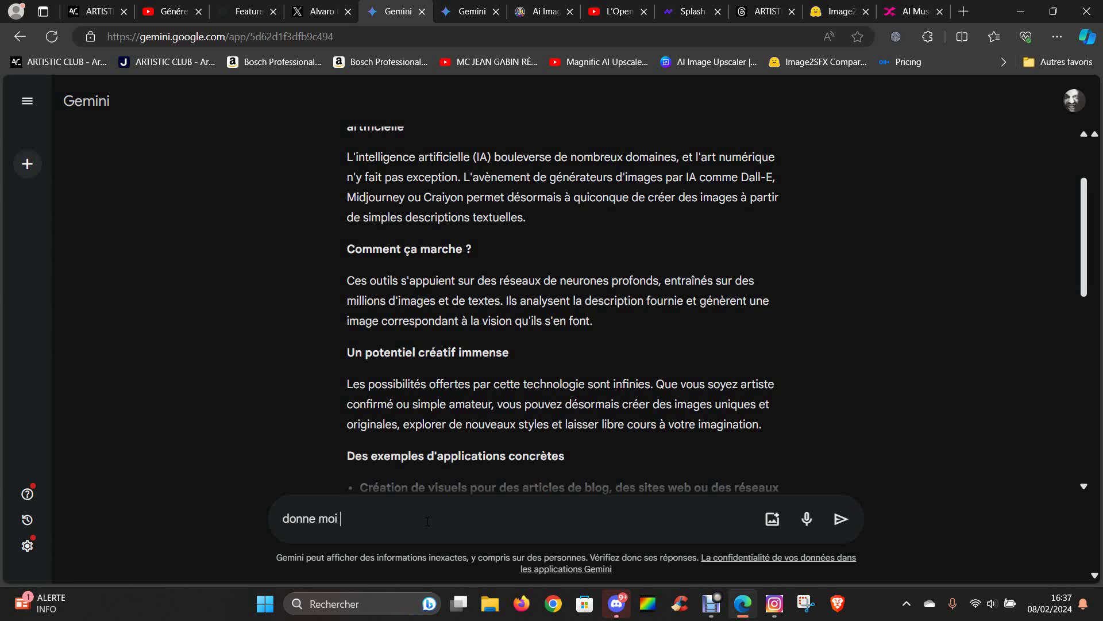
text(un scrip)
text(t pour génér)
text(eer)
key(BackSpace)
key(BackSpace)
text(r une video )
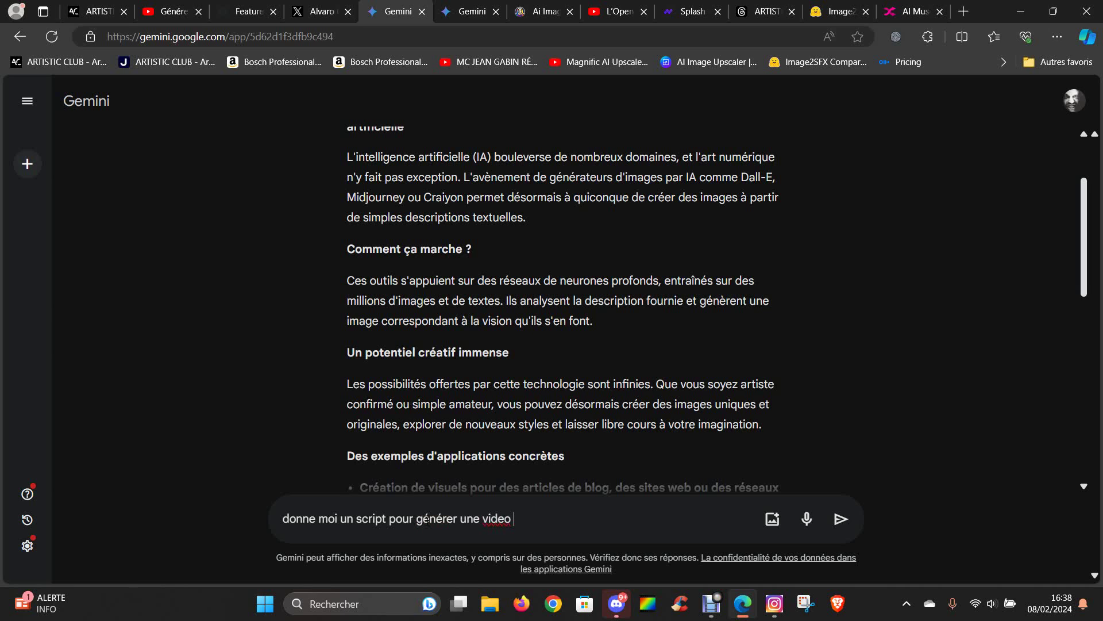
text(you tube sur l'ia generati)
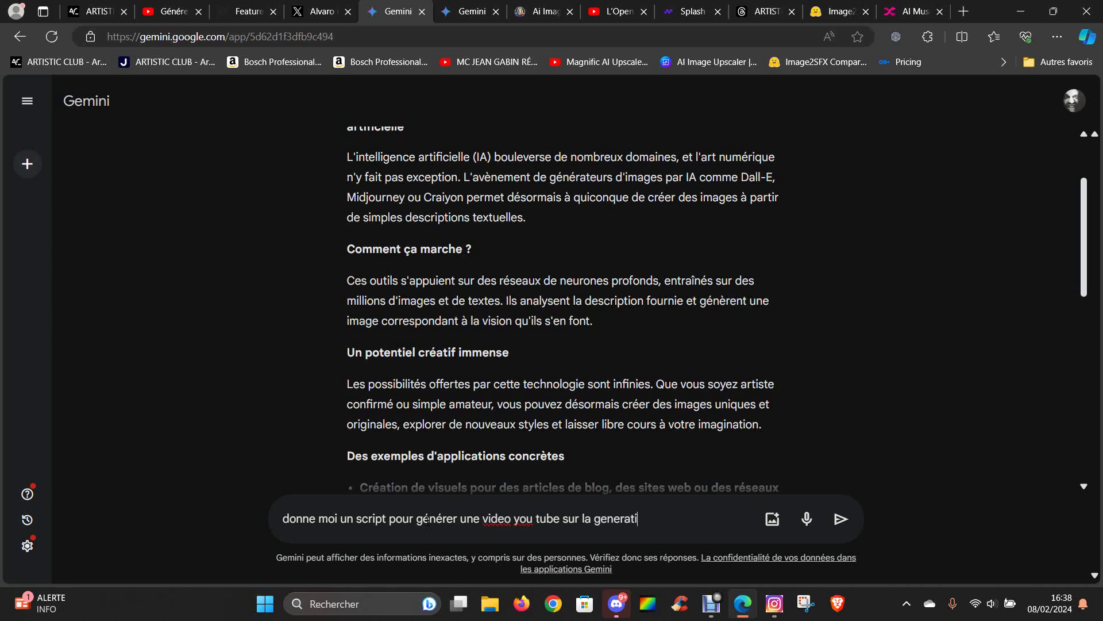
text(on d'image par ia)
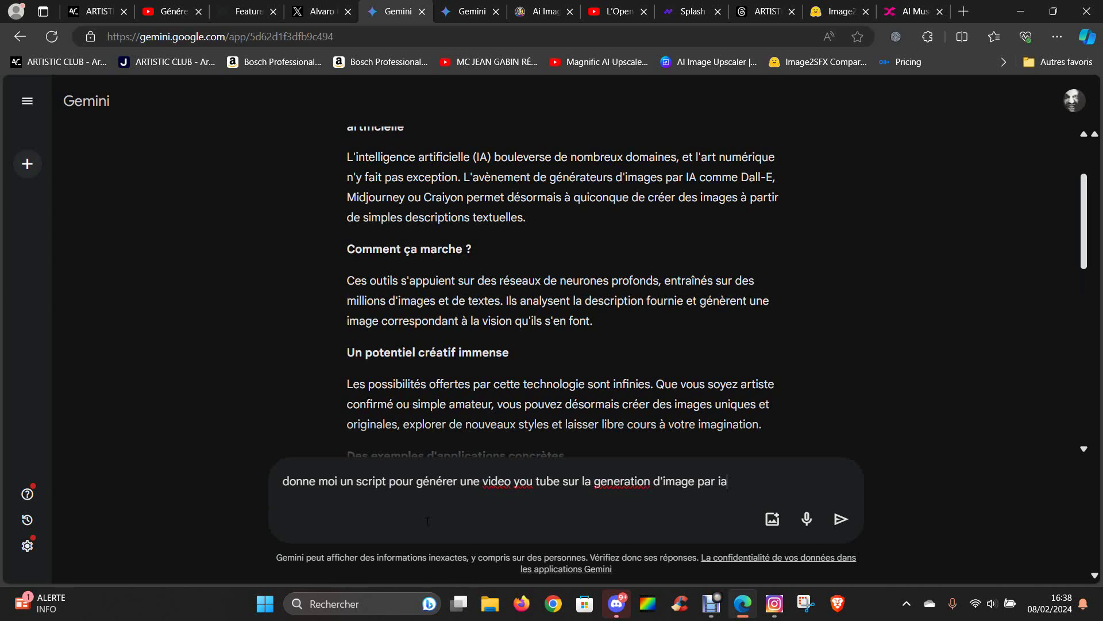
key(Return)
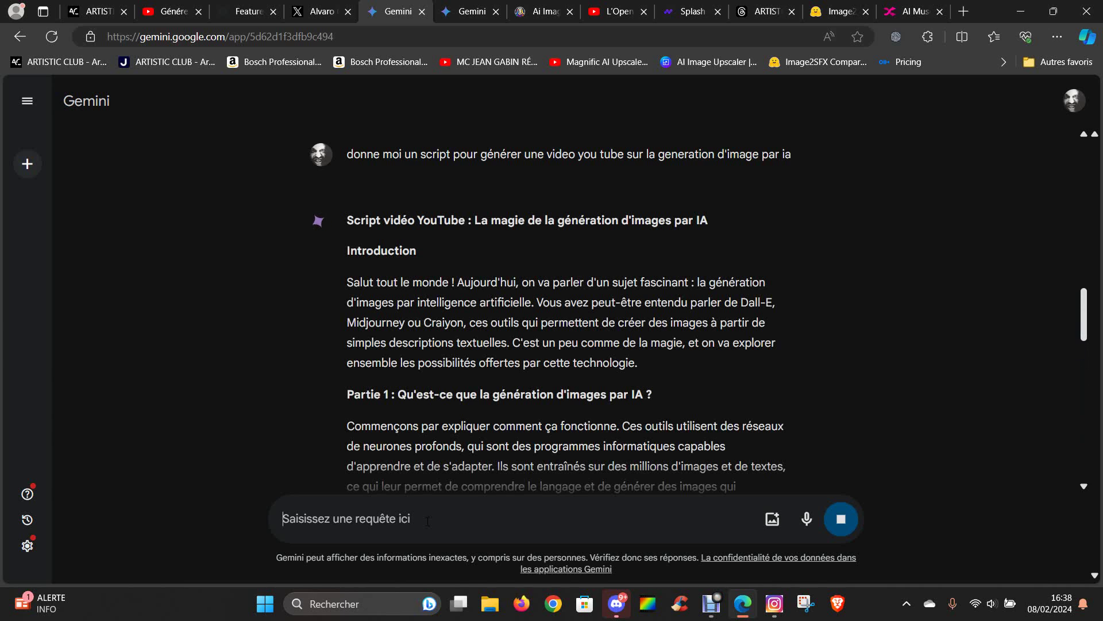
Read the generated YouTube script from its introduction and four parts through the outro, additions, music, formats and social media advice
scroll(560, 356, down, 1)
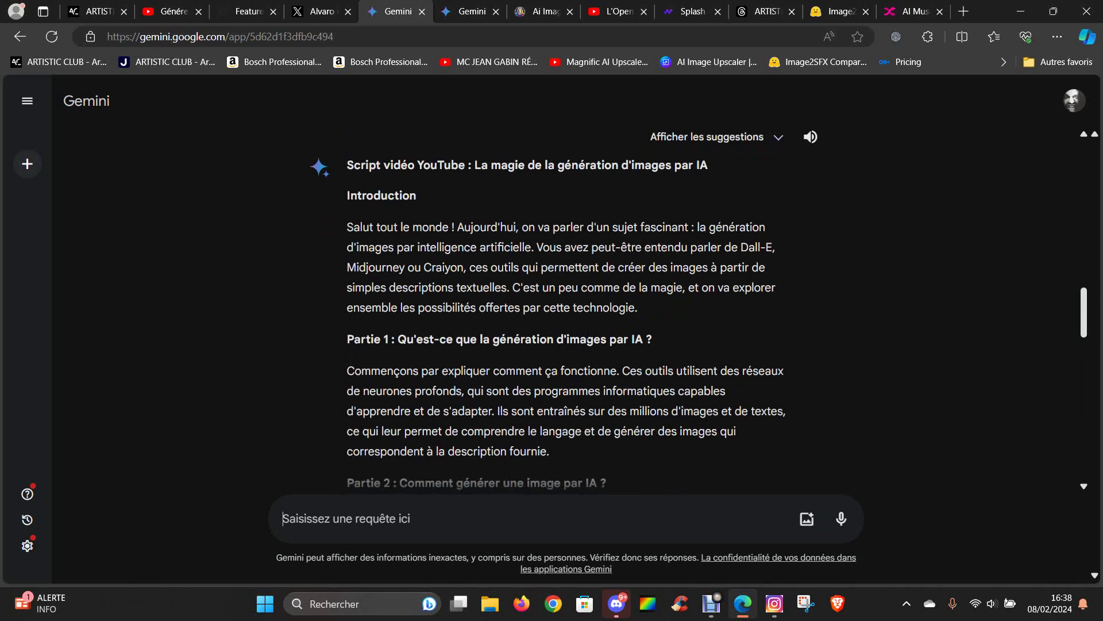
scroll(396, 309, down, 3)
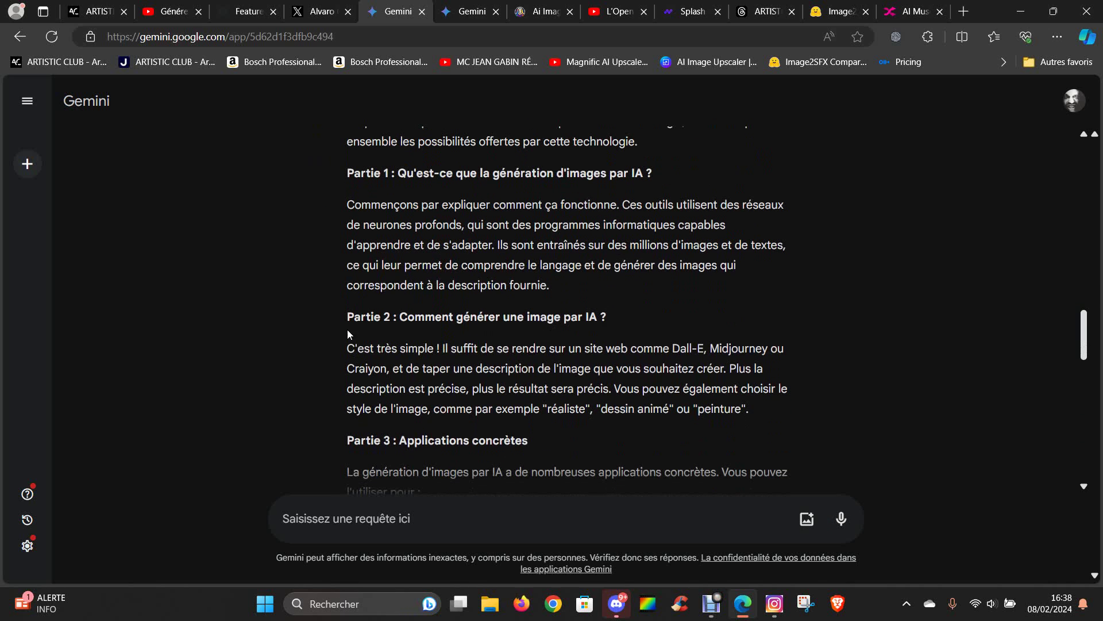
scroll(396, 297, down, 3)
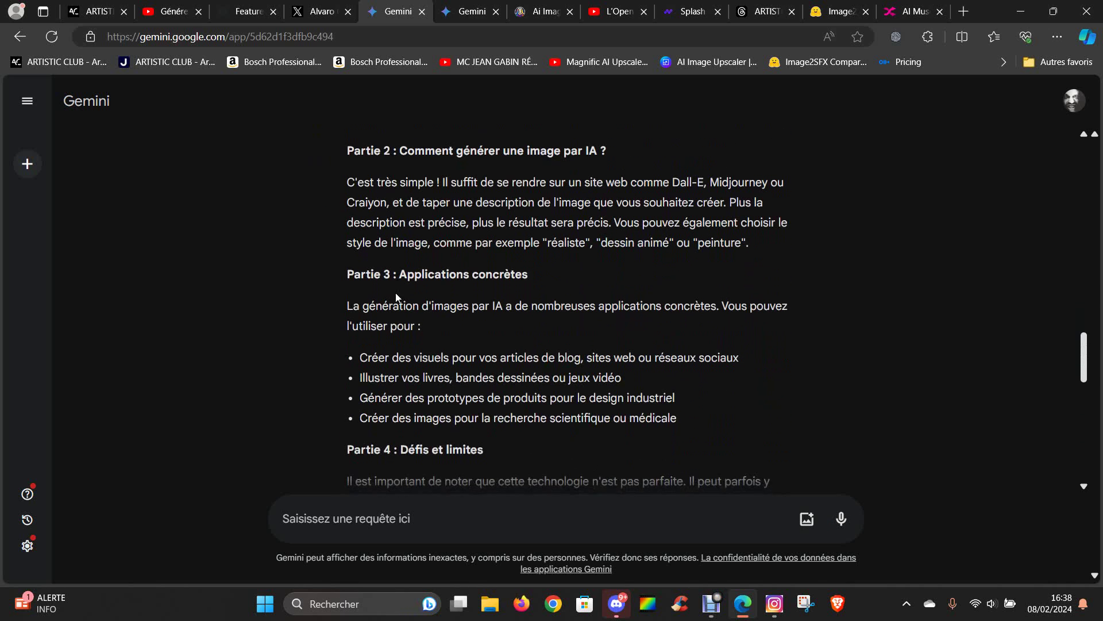
scroll(409, 263, down, 1)
scroll(393, 283, down, 1)
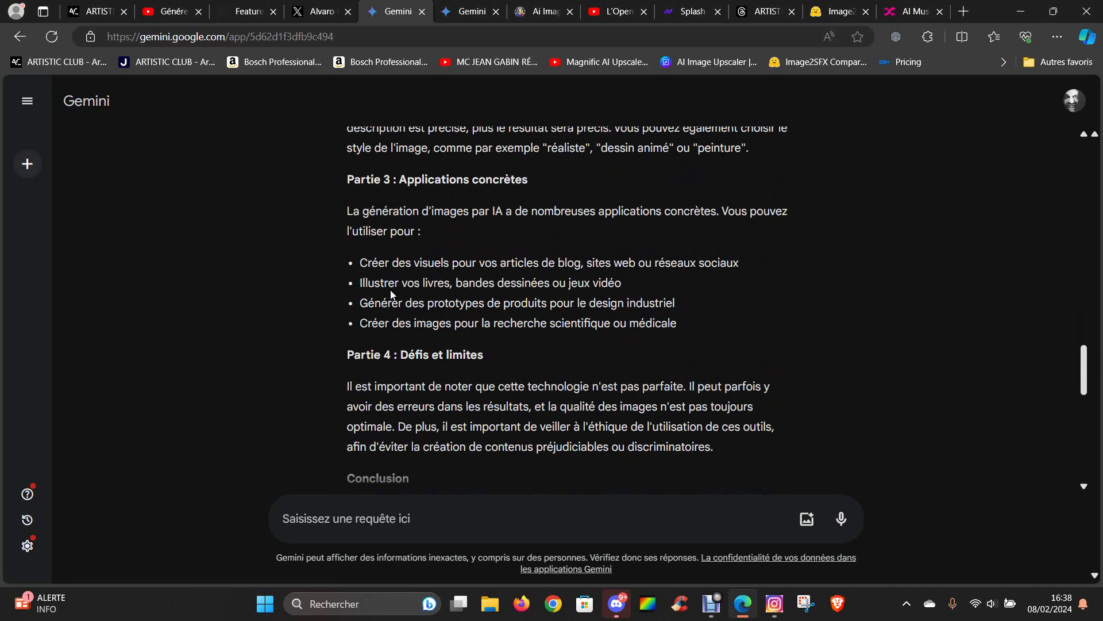
scroll(372, 281, down, 4)
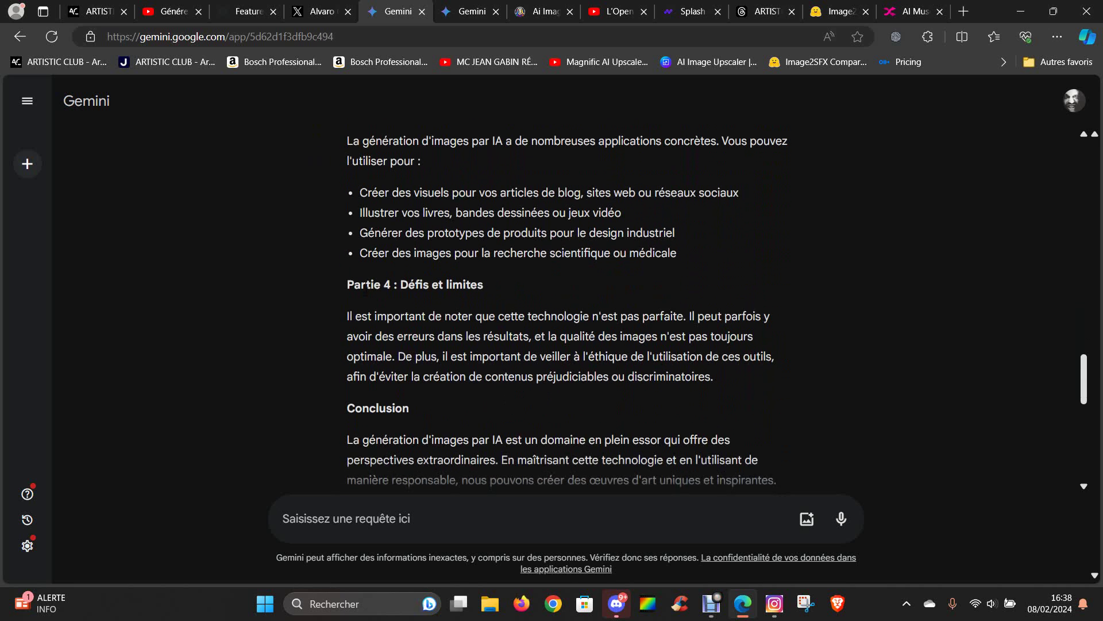
scroll(328, 281, down, 1)
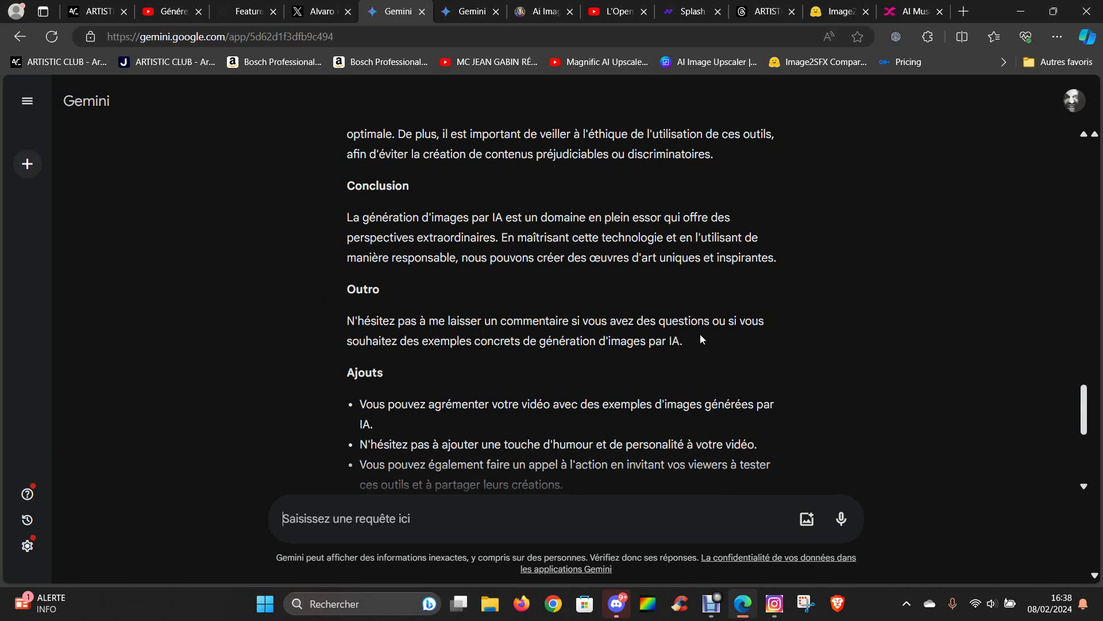
scroll(692, 335, down, 1)
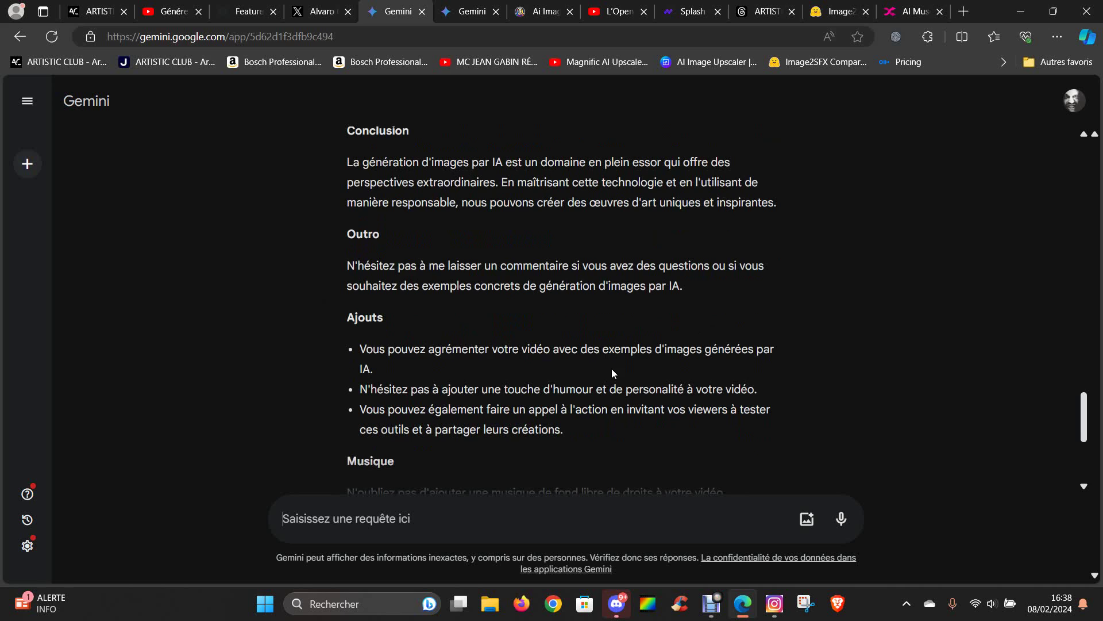
scroll(705, 372, down, 1)
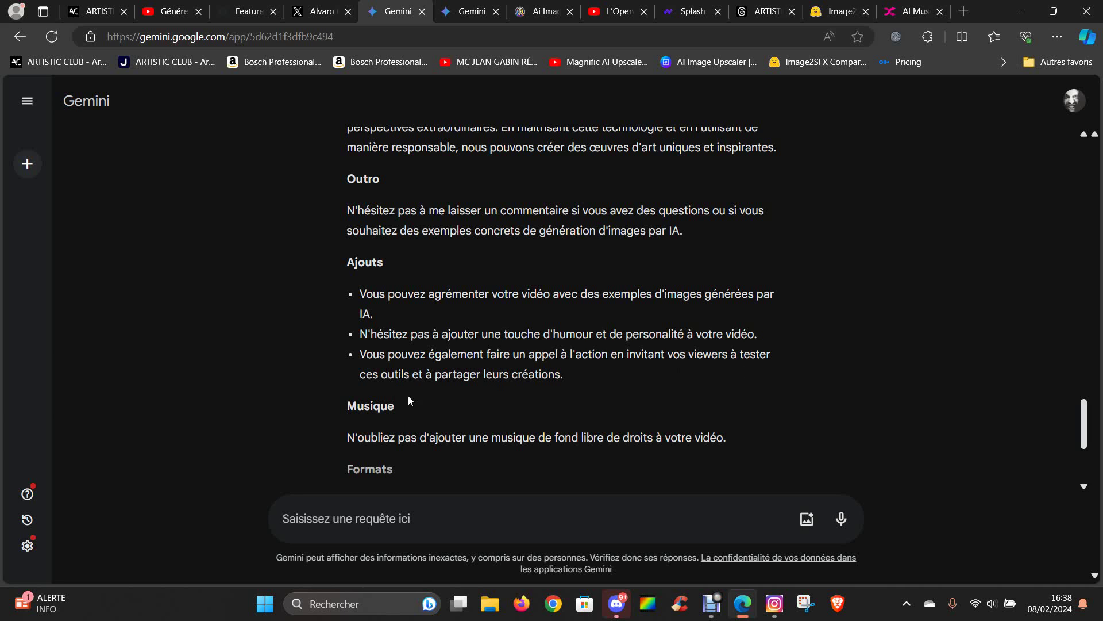
scroll(587, 366, down, 1)
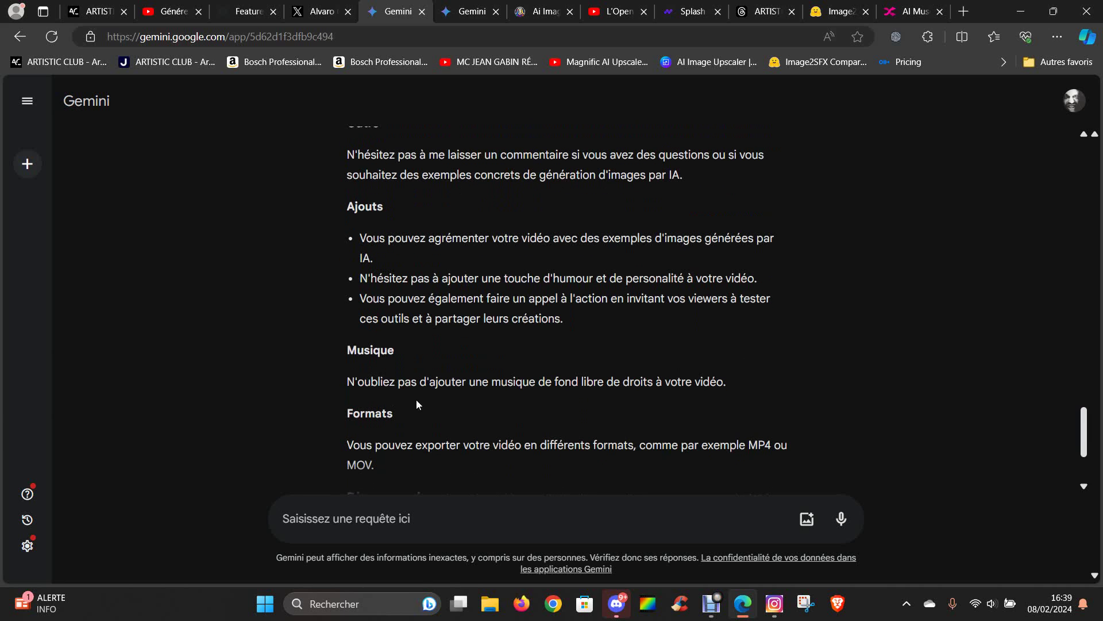
scroll(758, 375, down, 1)
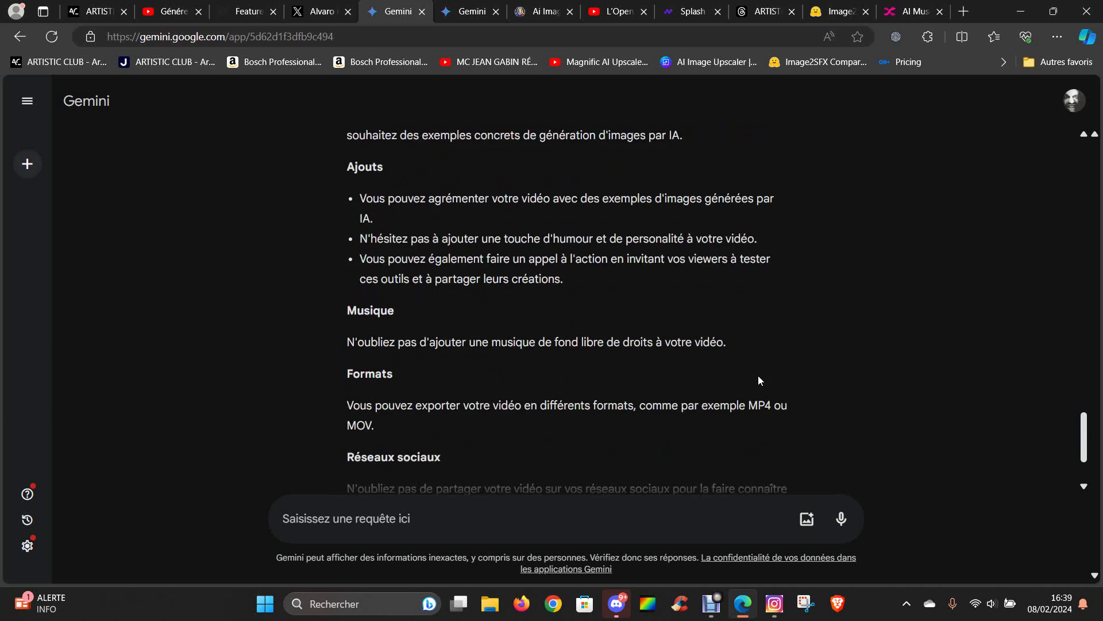
scroll(414, 359, down, 1)
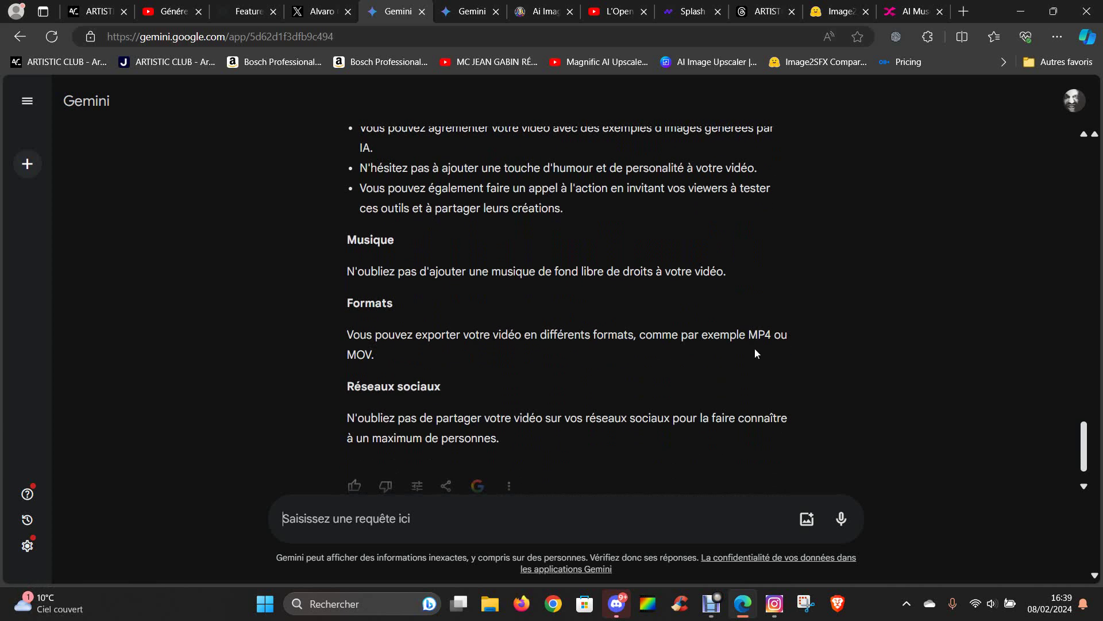
scroll(457, 391, down, 1)
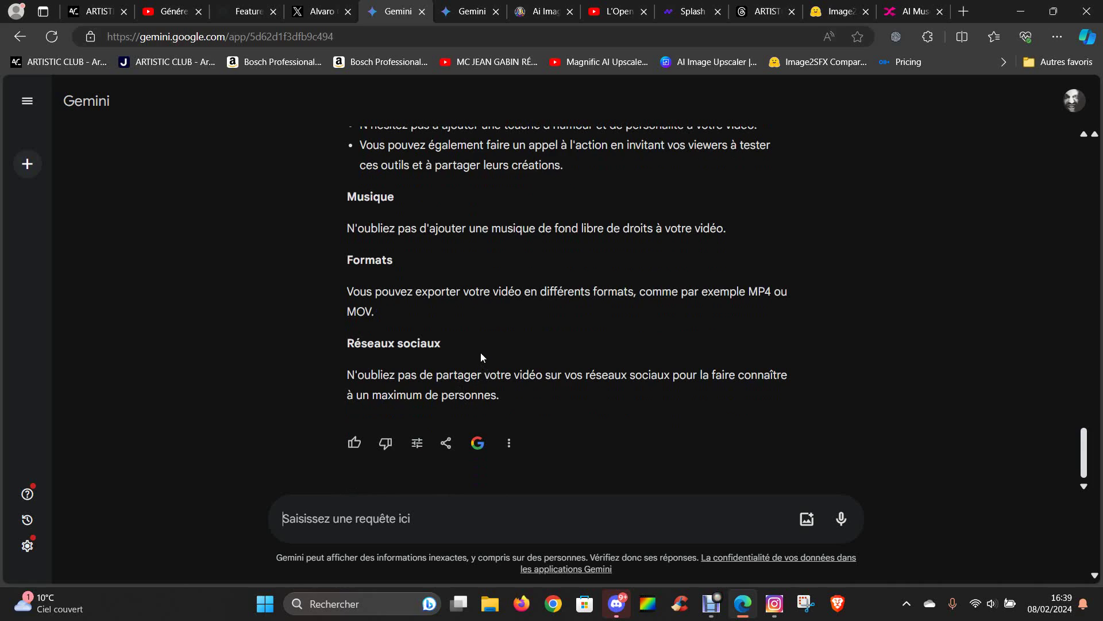
Skim the whole YouTube script again and return to its request and introduction
scroll(468, 347, up, 10)
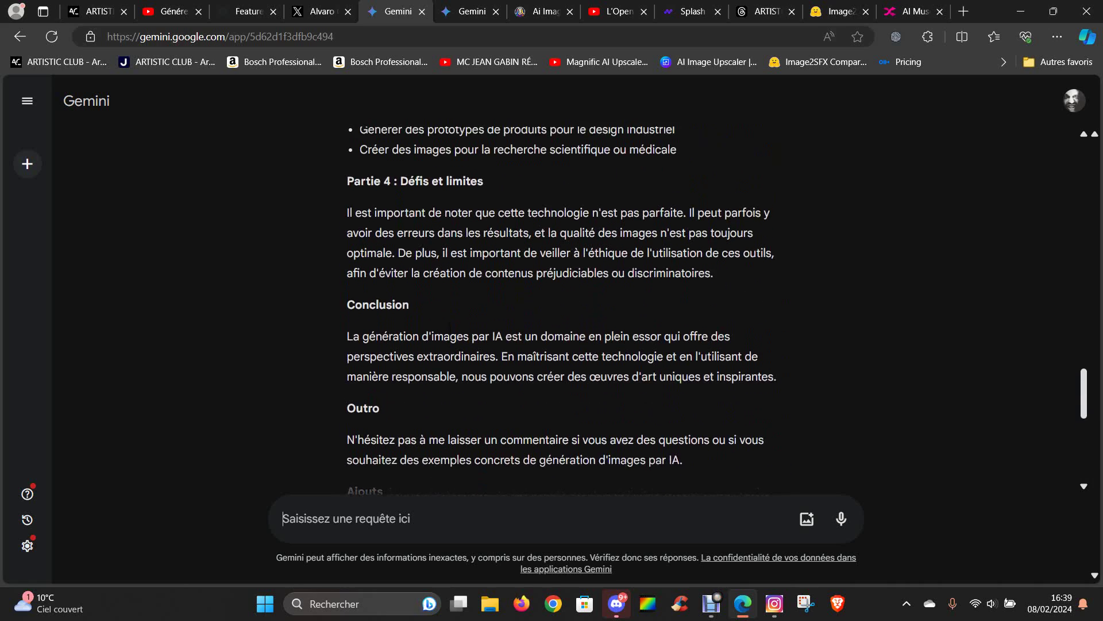
scroll(418, 308, up, 12)
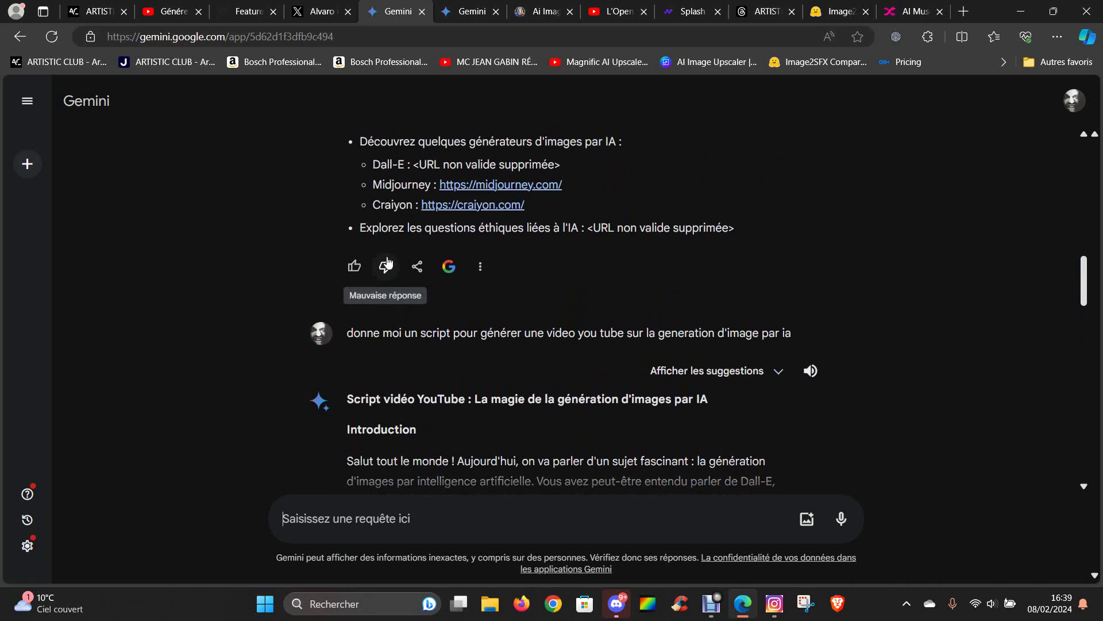
scroll(589, 275, down, 3)
scroll(489, 369, down, 3)
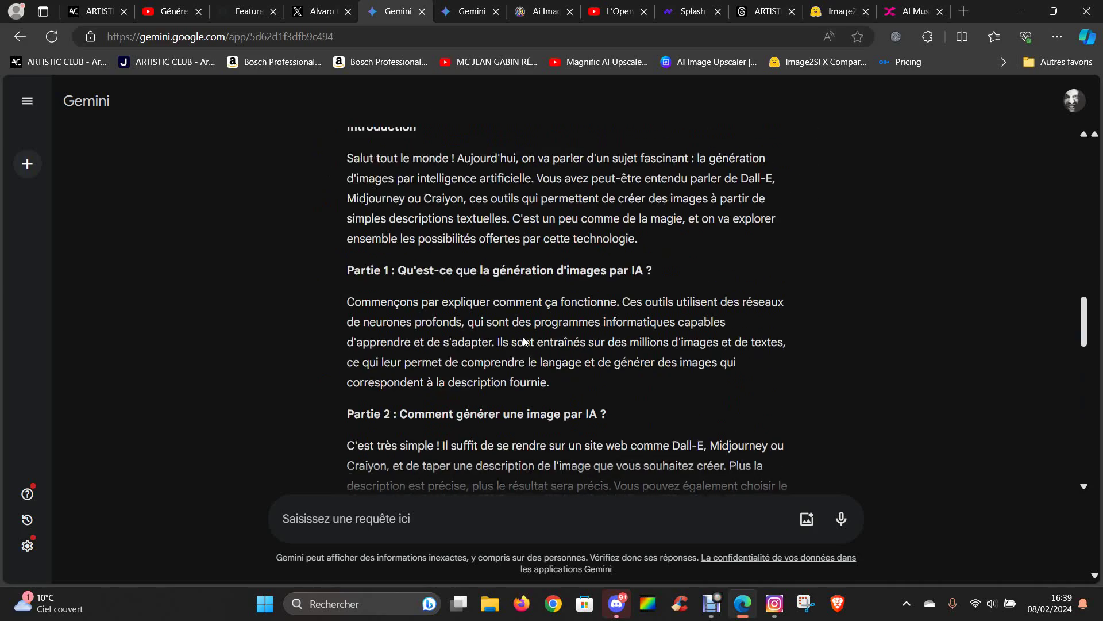
scroll(489, 368, down, 17)
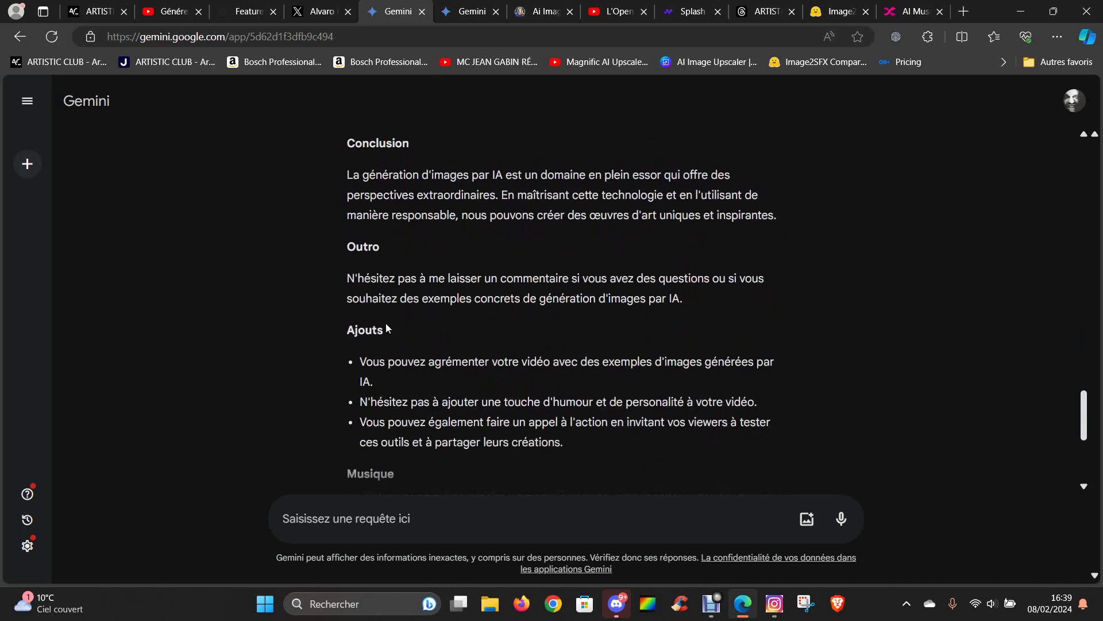
scroll(351, 345, up, 20)
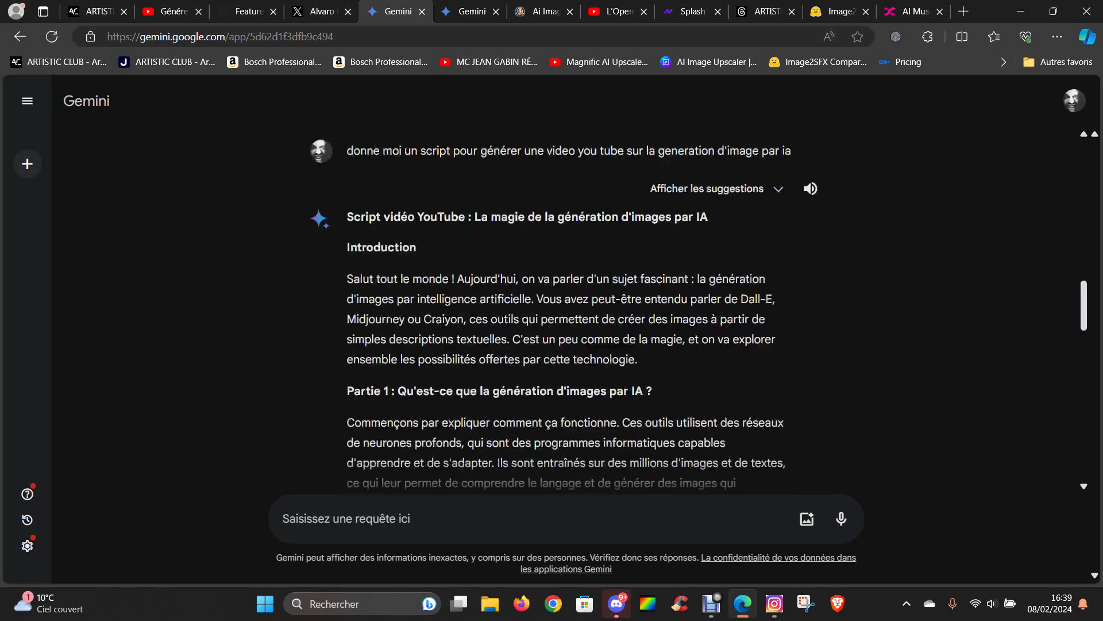
Switch to Leonardo.Ai, inspect the generated androgynous android image enlarged and zoomed in, and close the preview
click(454, 13)
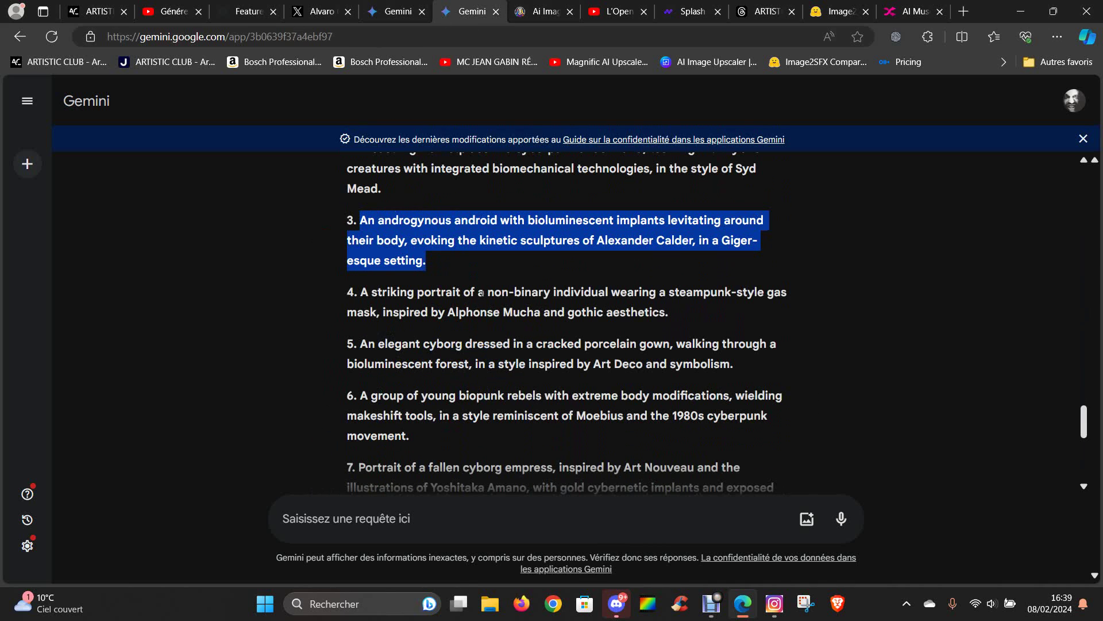
click(537, 12)
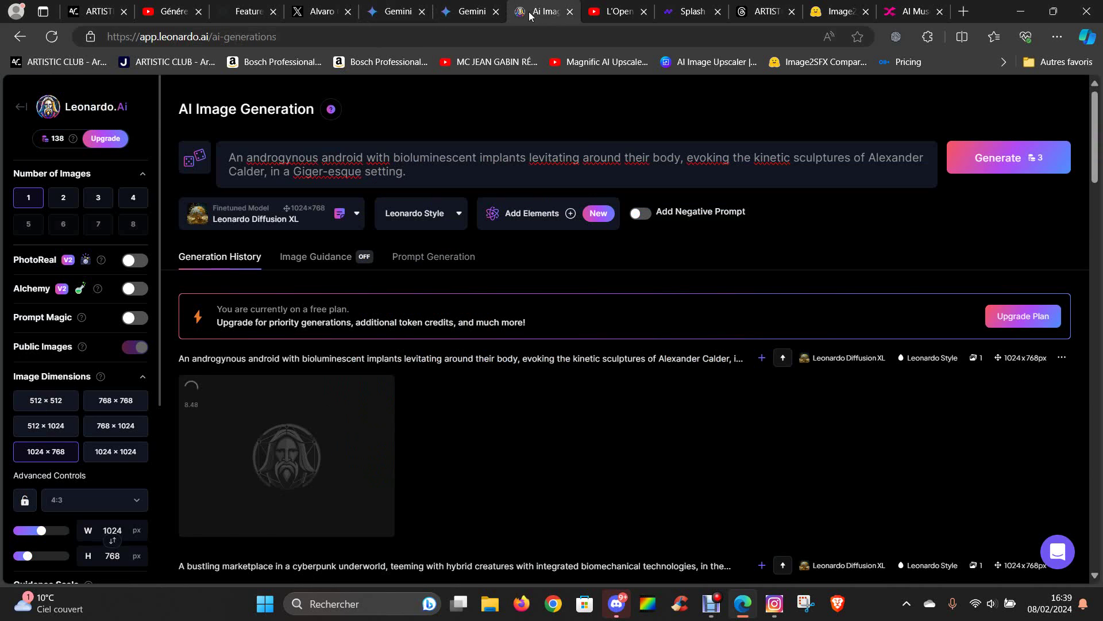
click(316, 419)
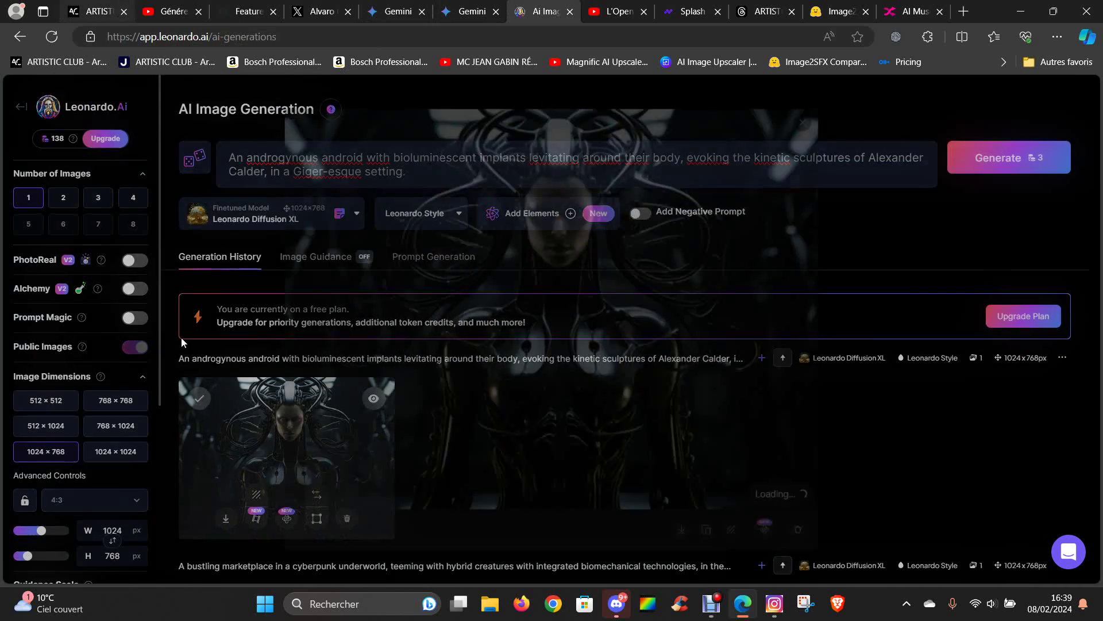
click(603, 257)
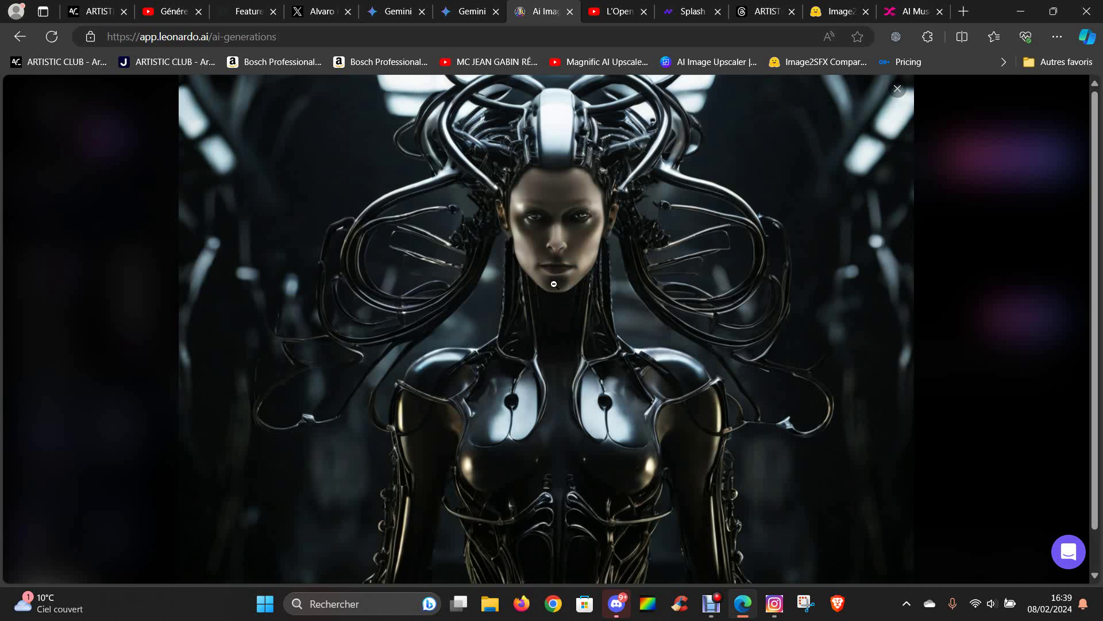
click(539, 326)
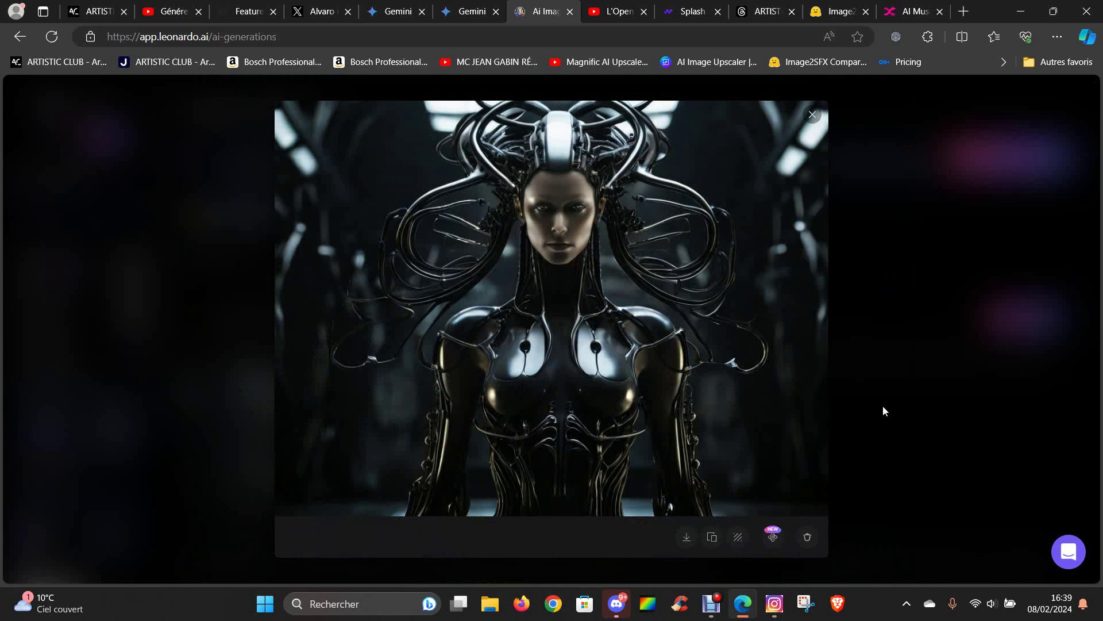
click(883, 405)
Switch back to Gemini, glance at the blog article chat and return to the chat with the numbered English image prompts
click(466, 13)
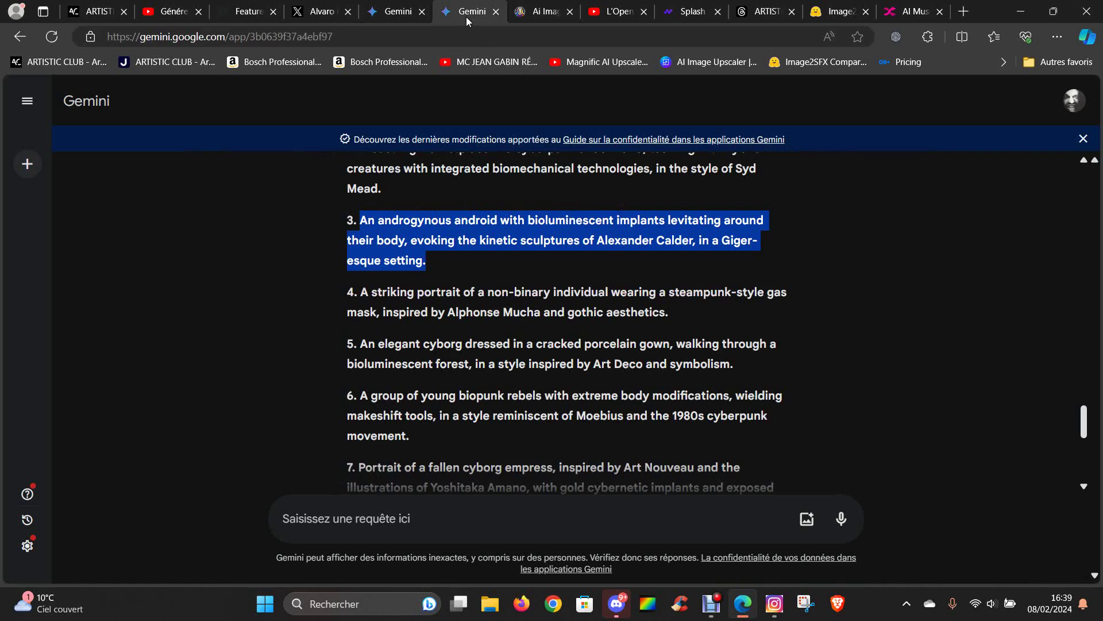
click(403, 13)
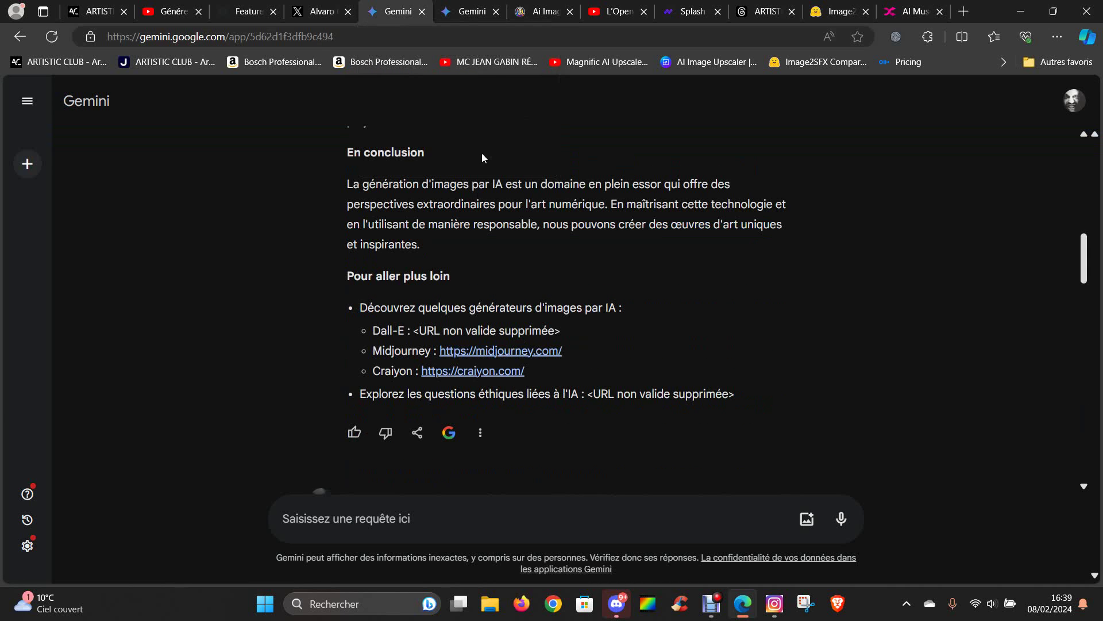
click(469, 12)
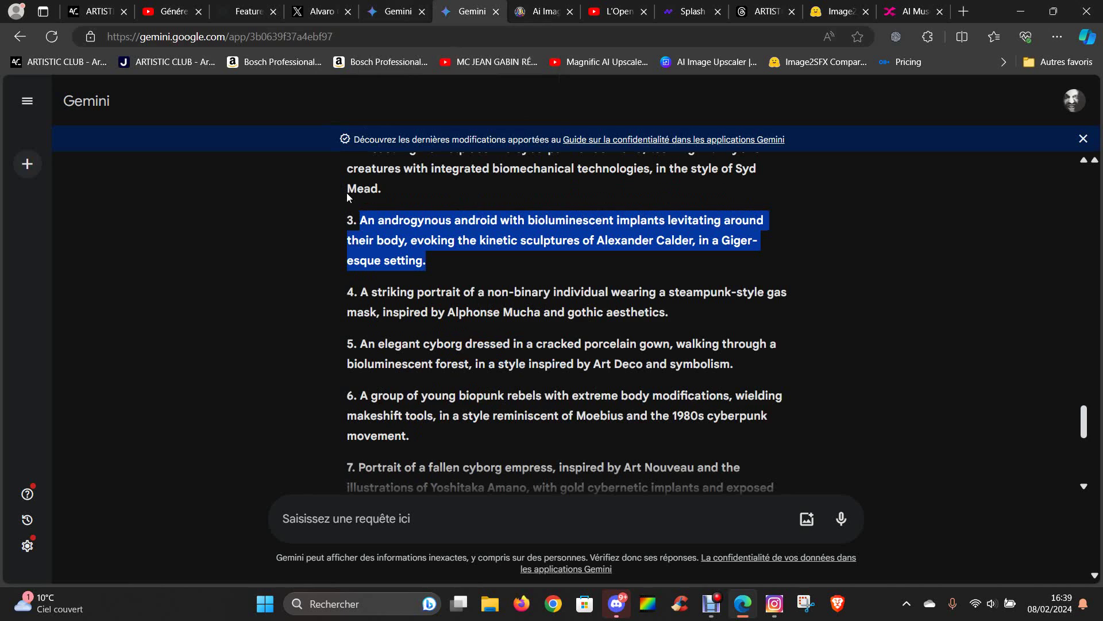